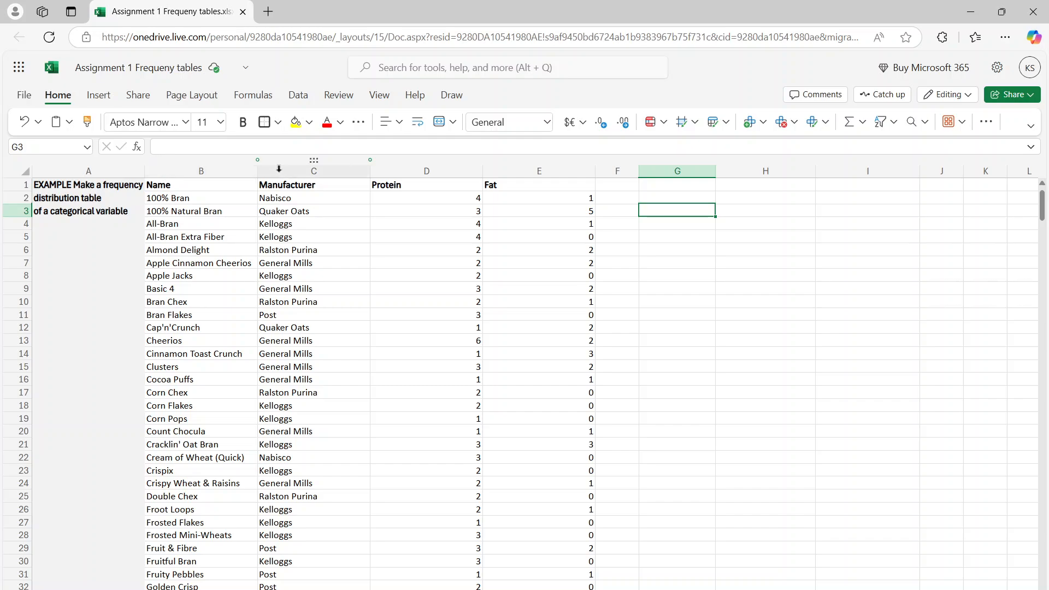
Create a PivotTable from the Manufacturer data in C1:C77, placed in cell G2 of the existing worksheet.
drag(281, 185, 287, 473)
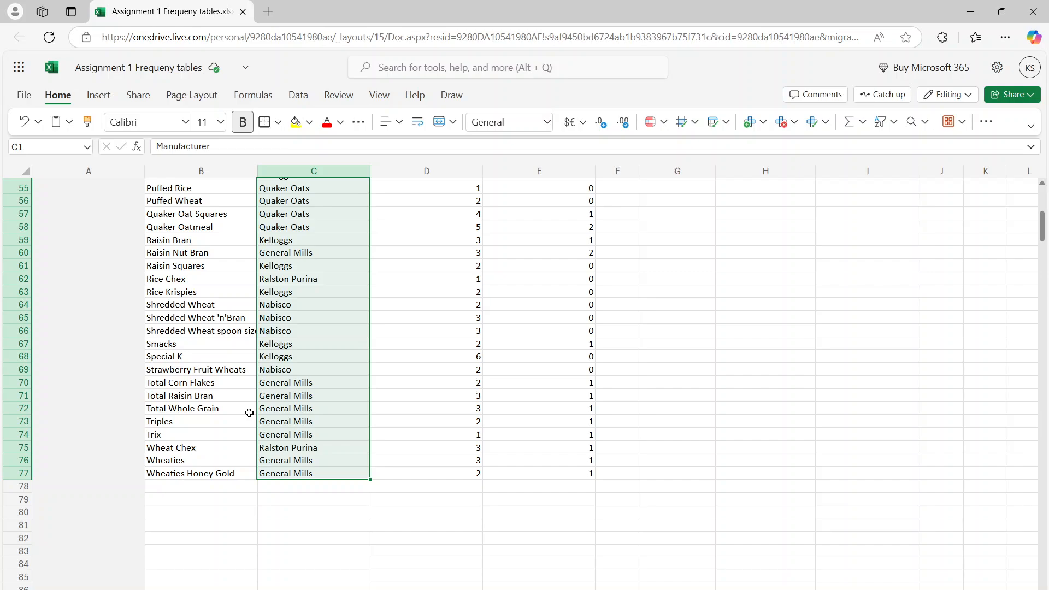
click(97, 99)
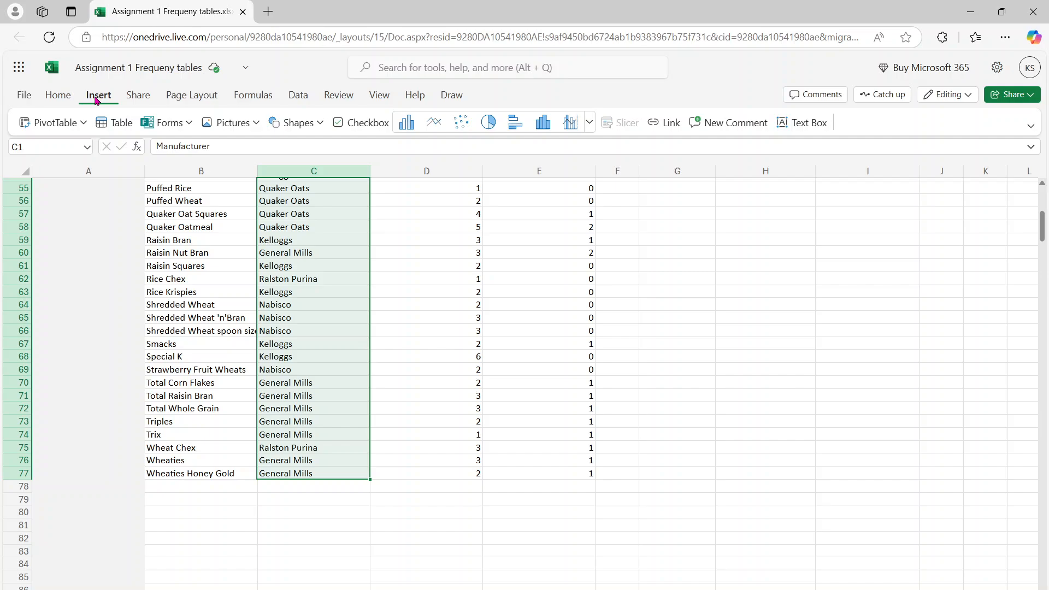
click(63, 129)
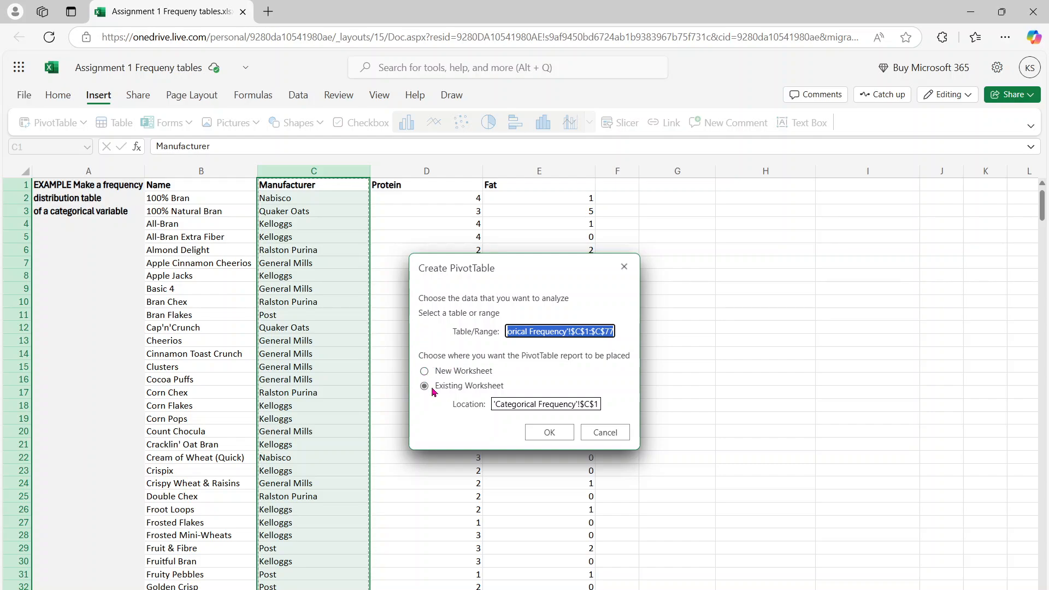
click(503, 405)
key(BackSpace)
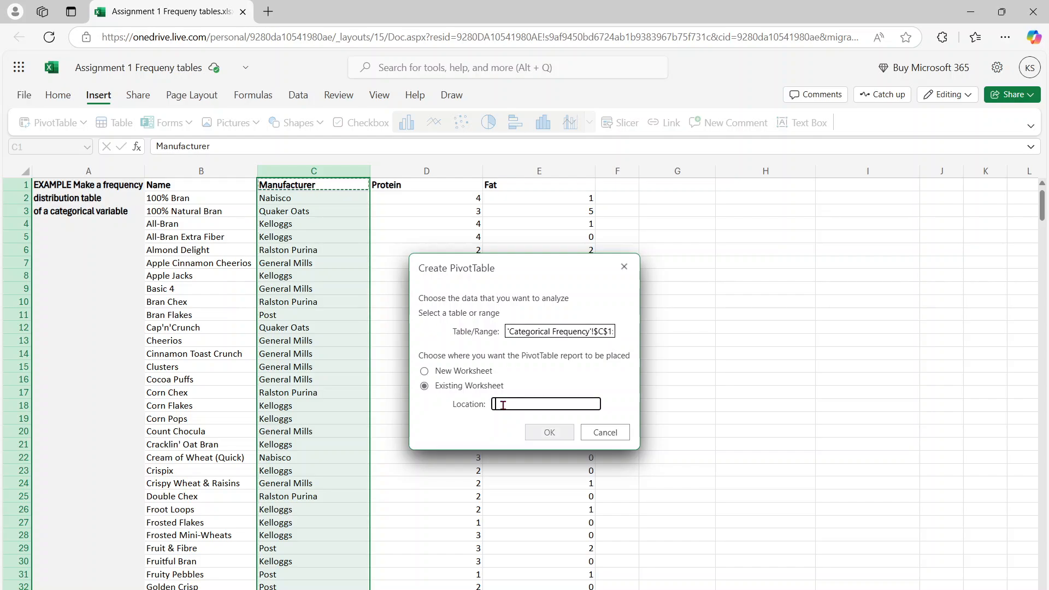
click(670, 197)
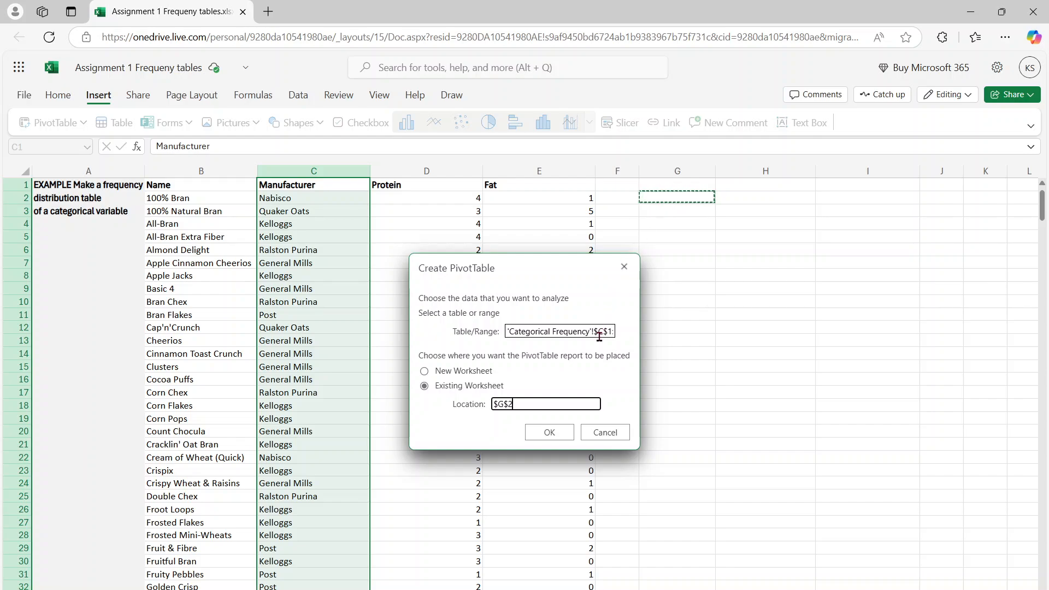
click(549, 435)
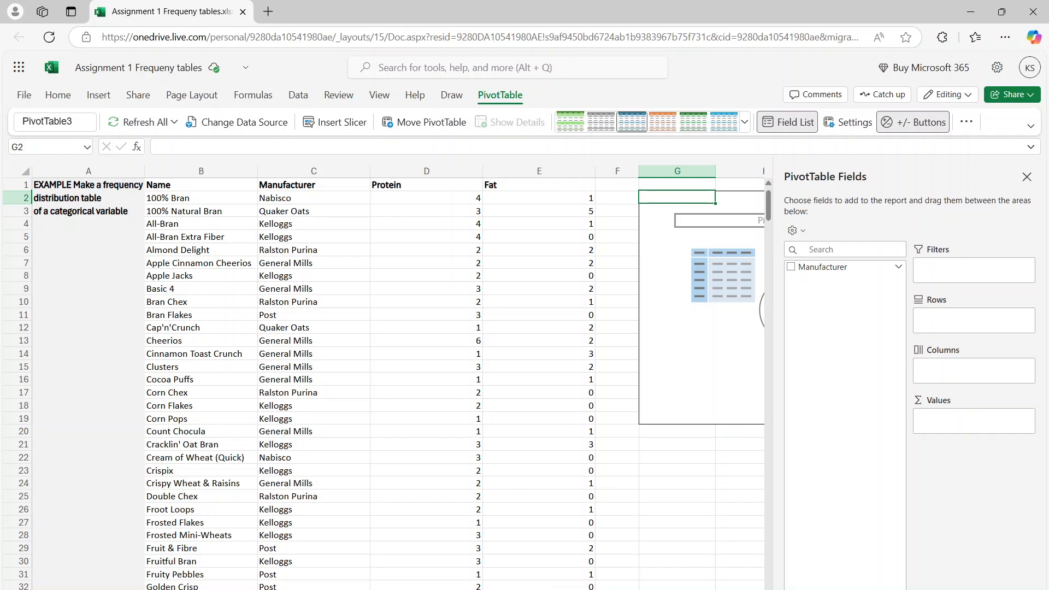
scroll(402, 377, right, 5)
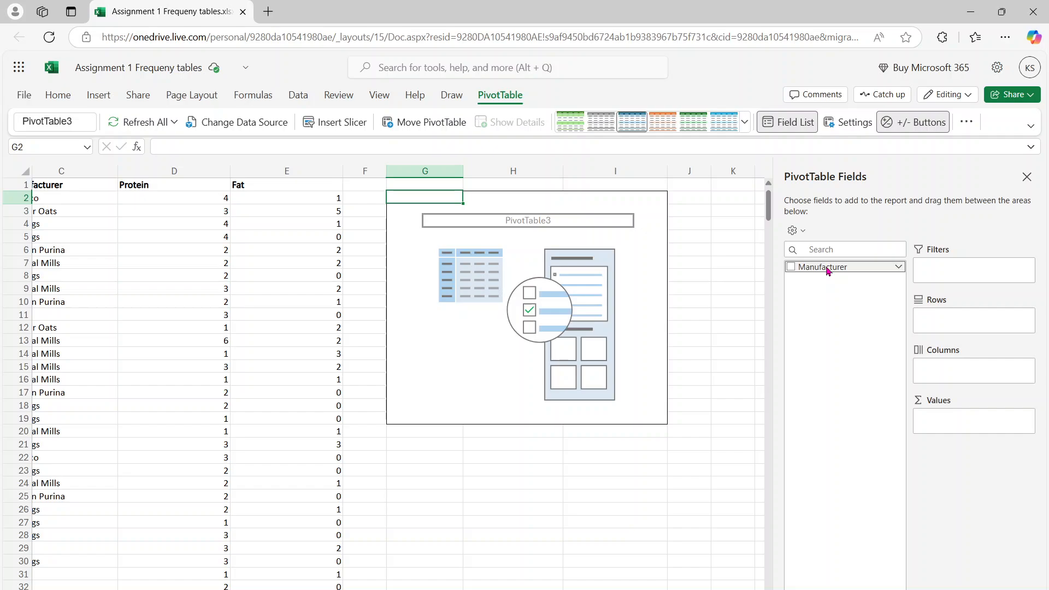
key(alt+Tab)
key(alt+Tab)
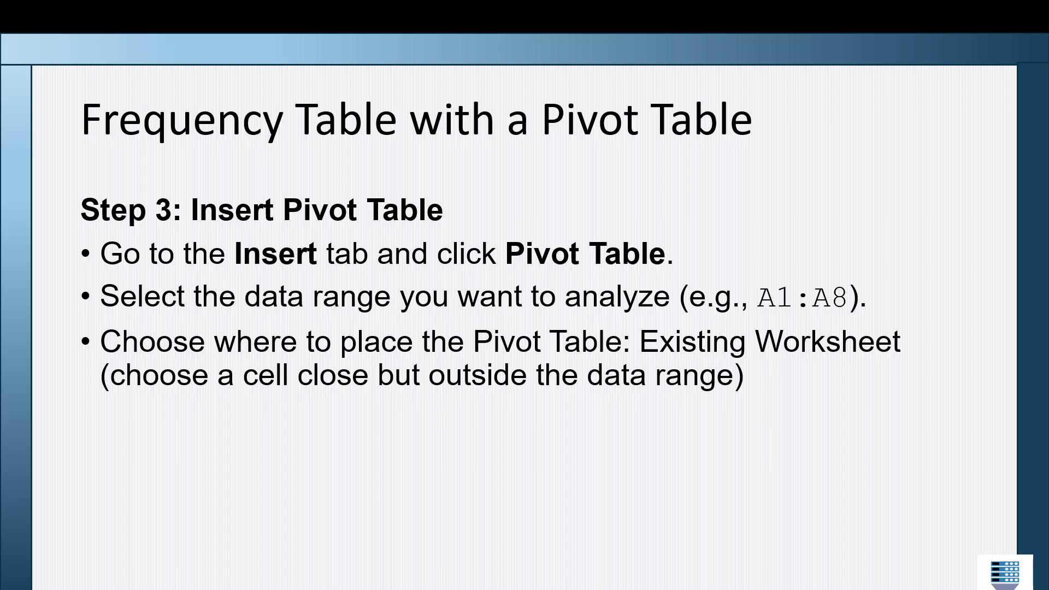
key(alt+Tab)
key(alt+Tab)
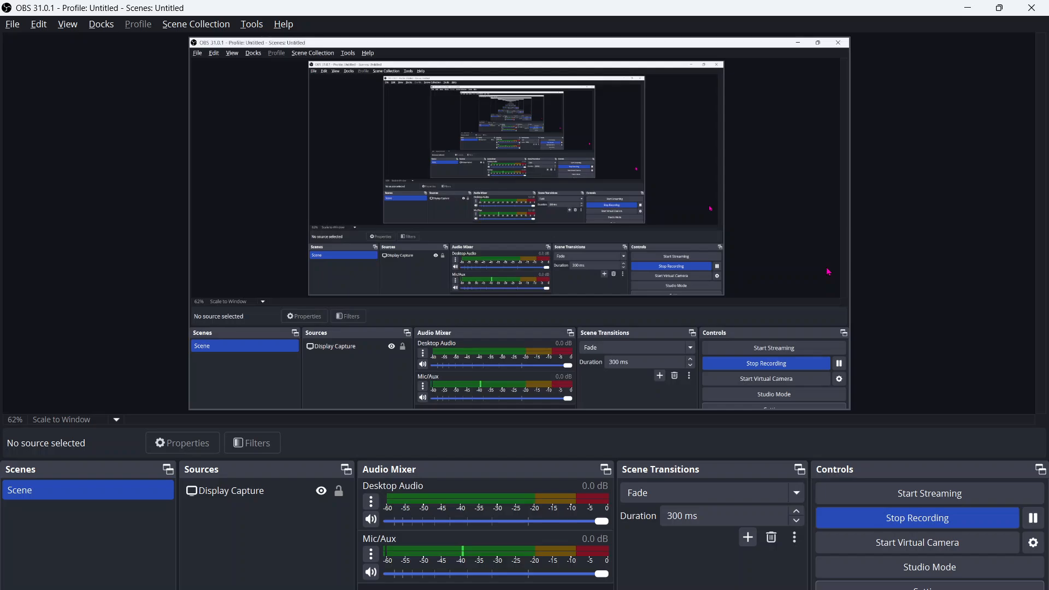
key(alt+Tab)
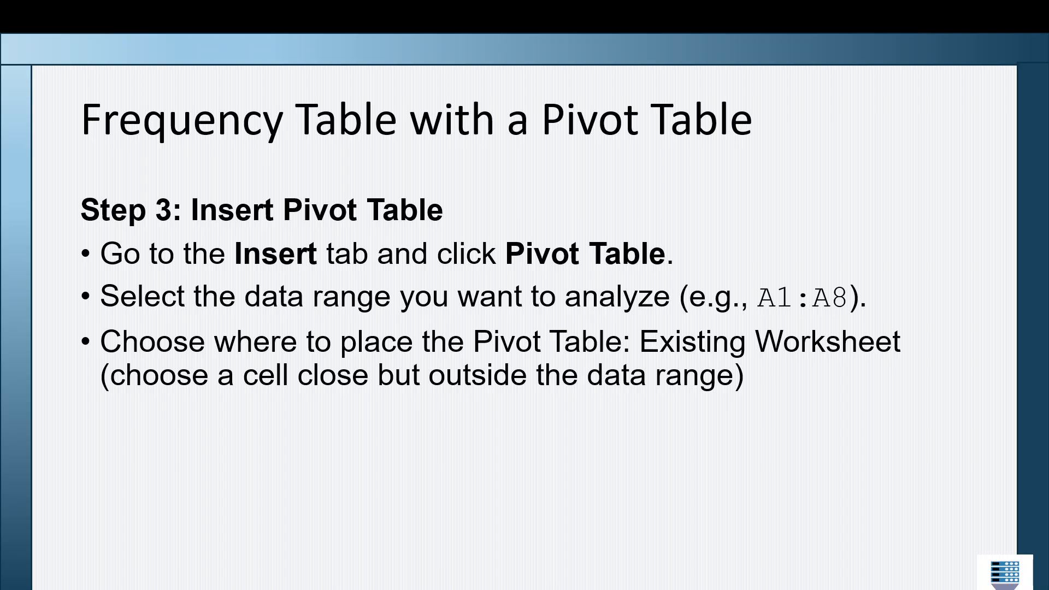
key(Right)
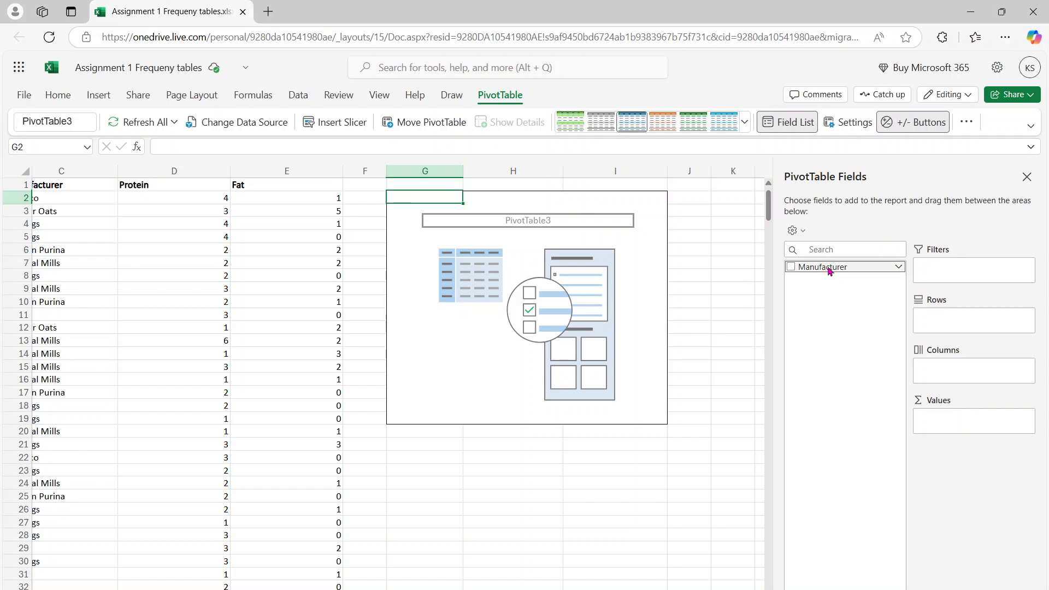
Use the Manufacturer field as both the PivotTable's rows and its counted values.
drag(829, 269, 941, 322)
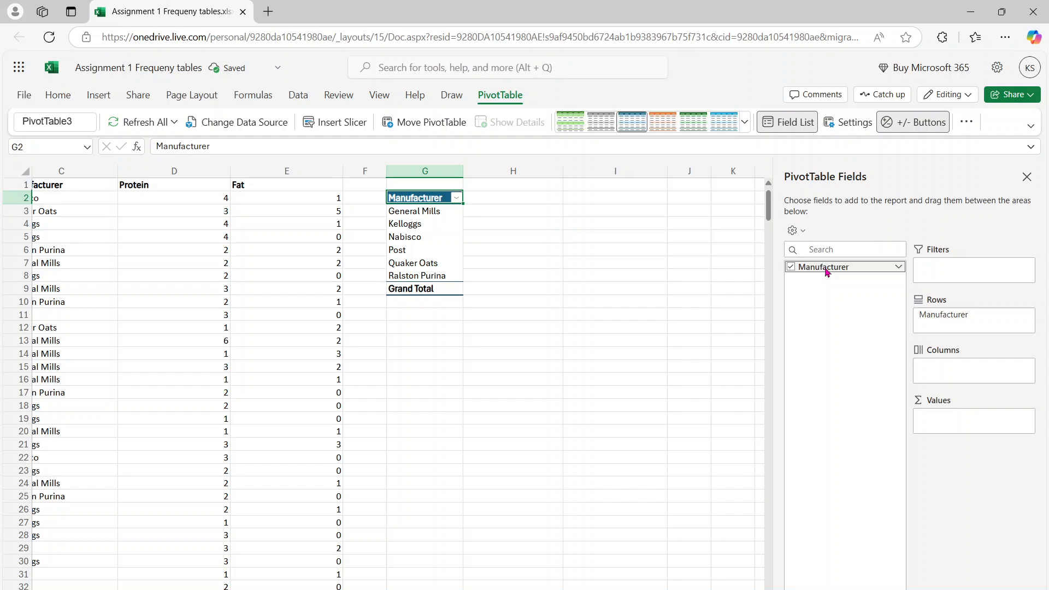
drag(827, 270, 963, 424)
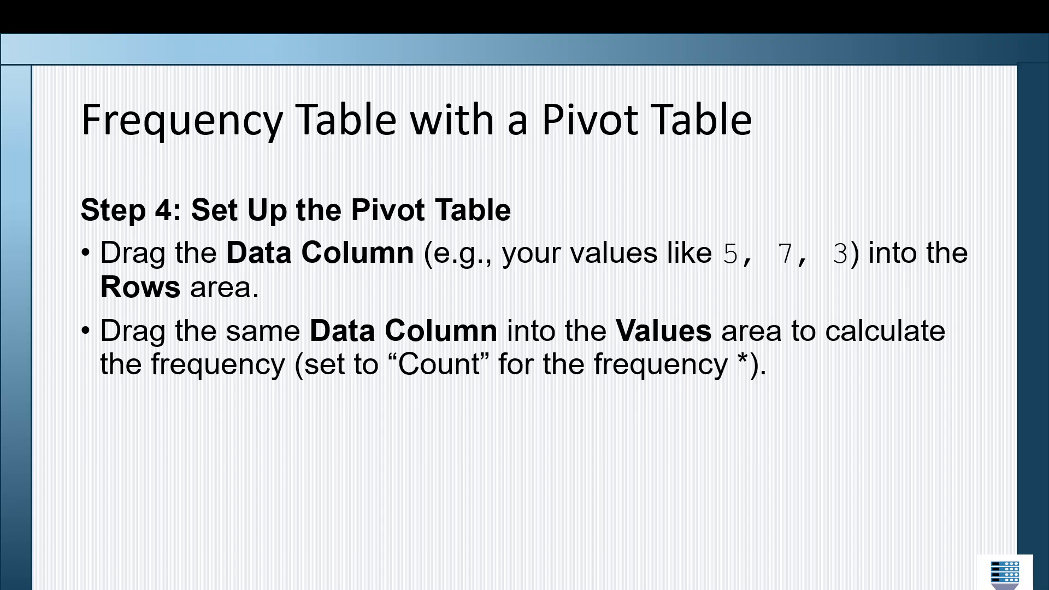
key(Right)
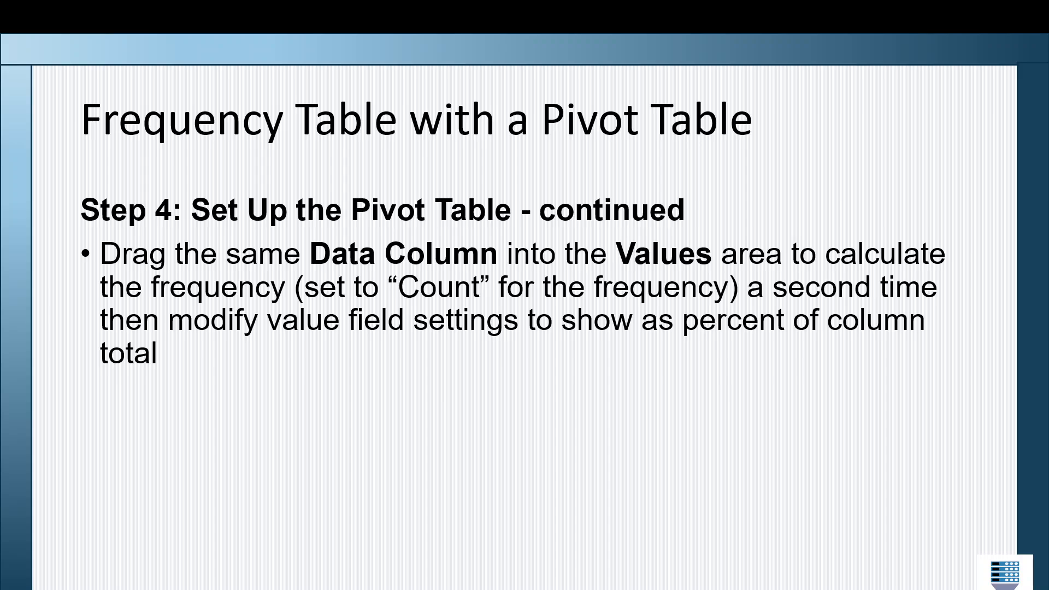
key(Right)
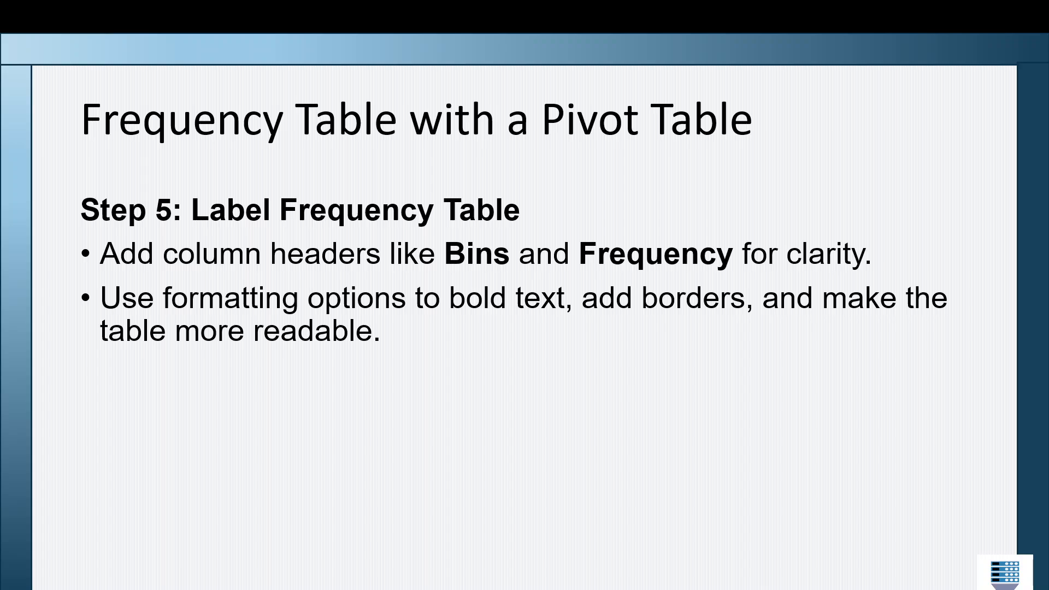
key(Right)
key(Left)
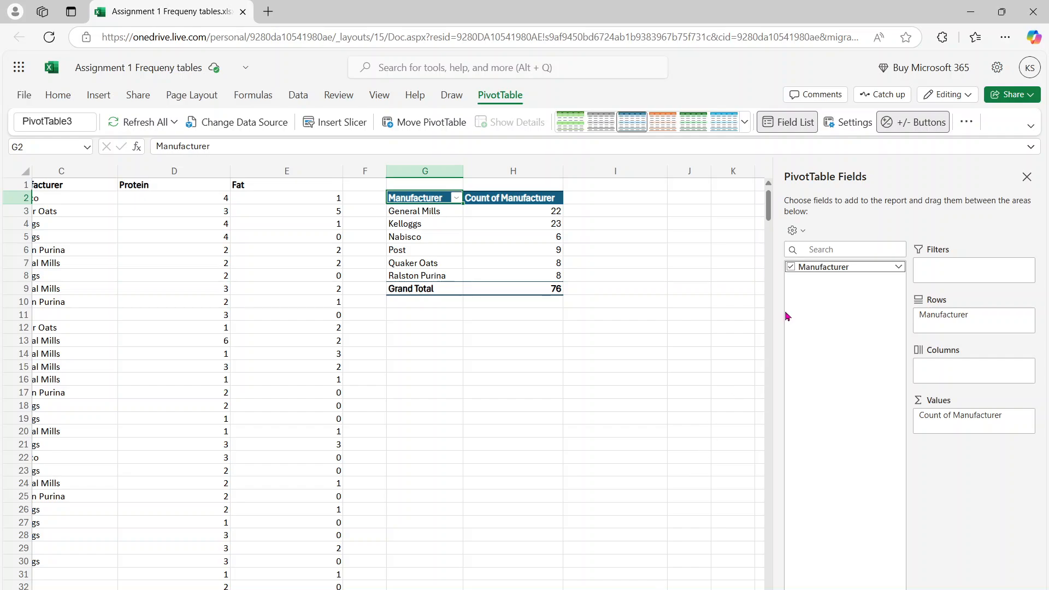
Add Manufacturer to the PivotTable values a second time and show that count as % of Column Total.
drag(818, 272, 950, 427)
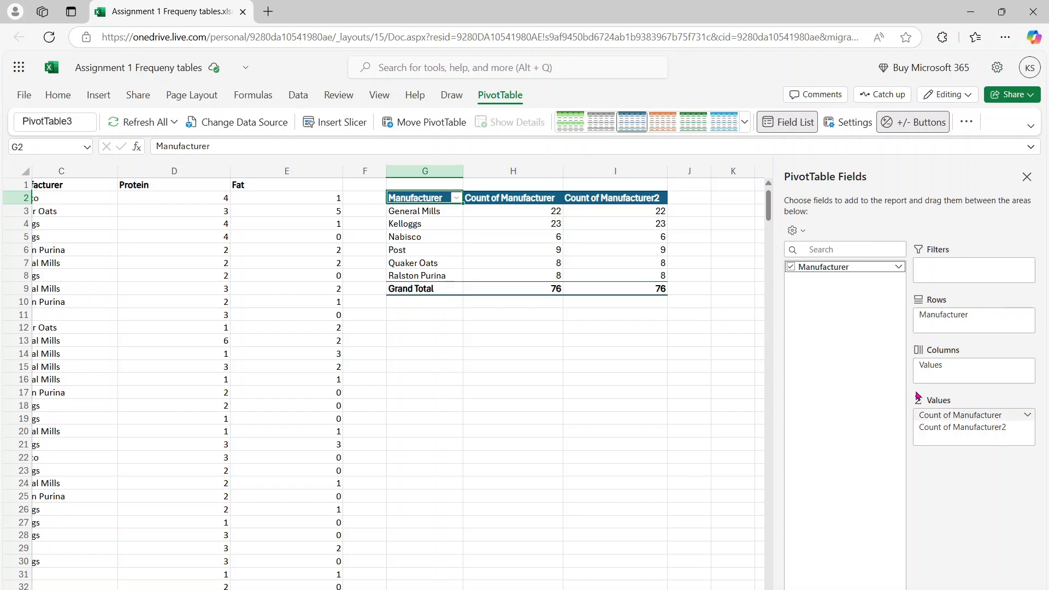
click(1030, 428)
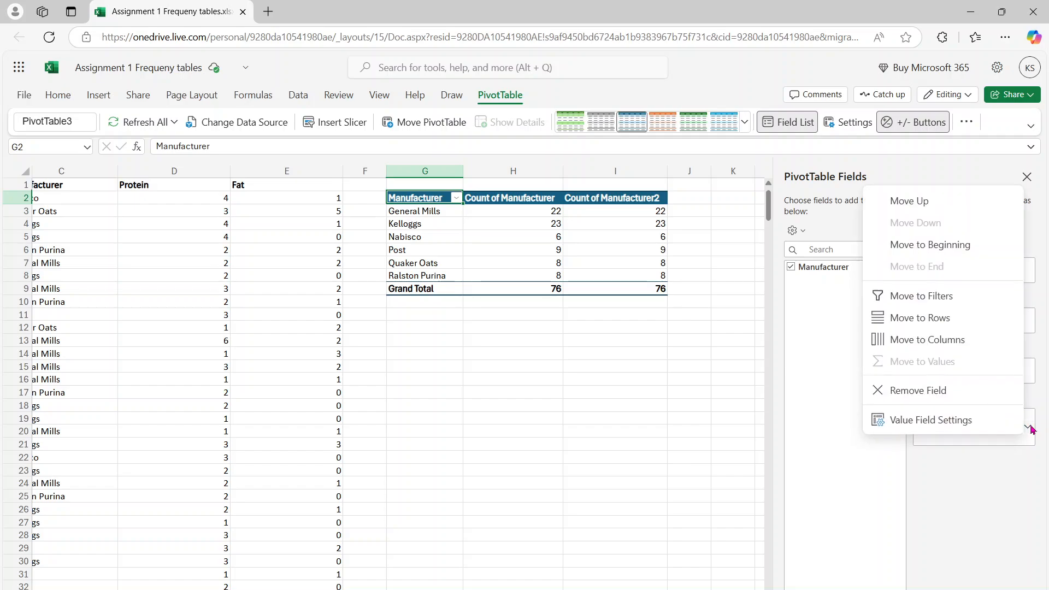
click(986, 428)
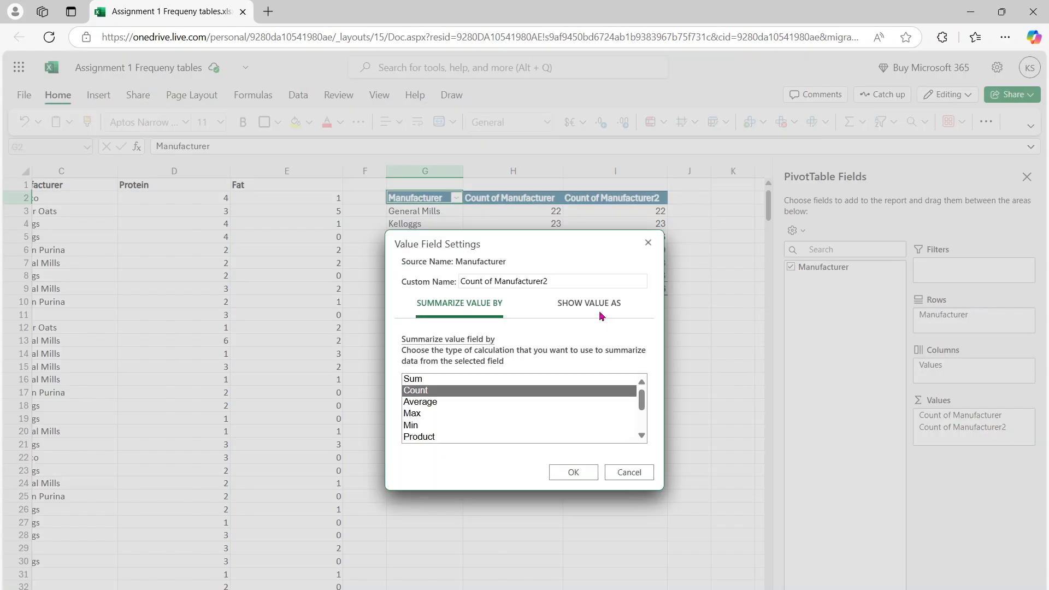
click(601, 316)
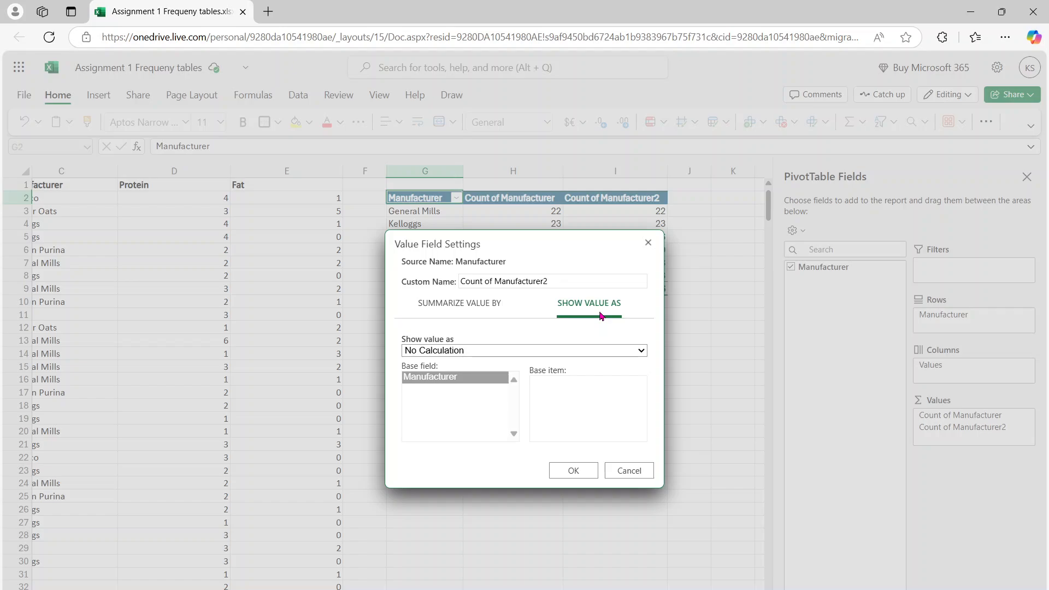
click(571, 352)
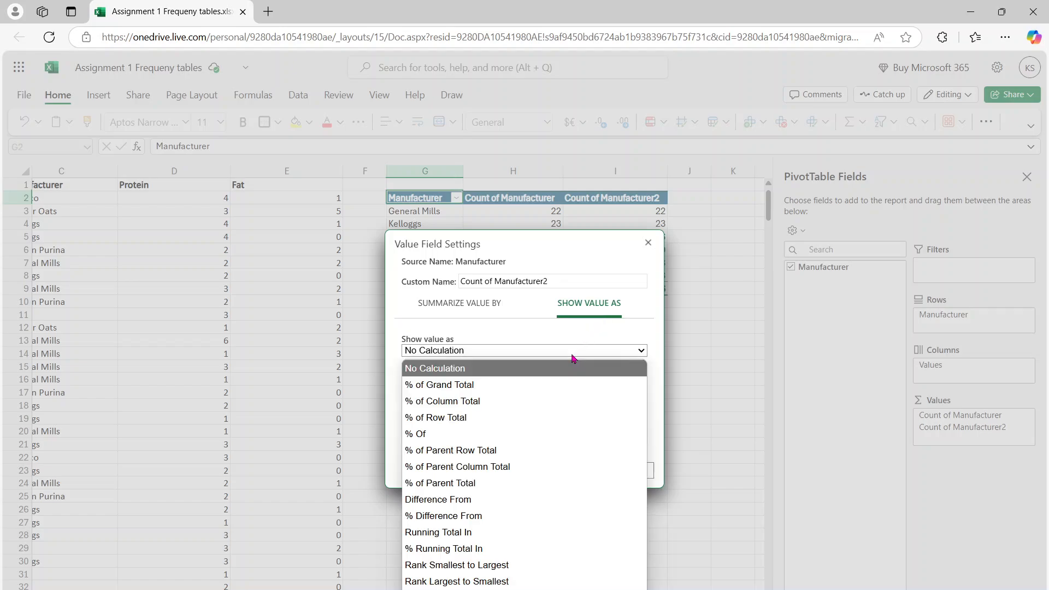
click(550, 401)
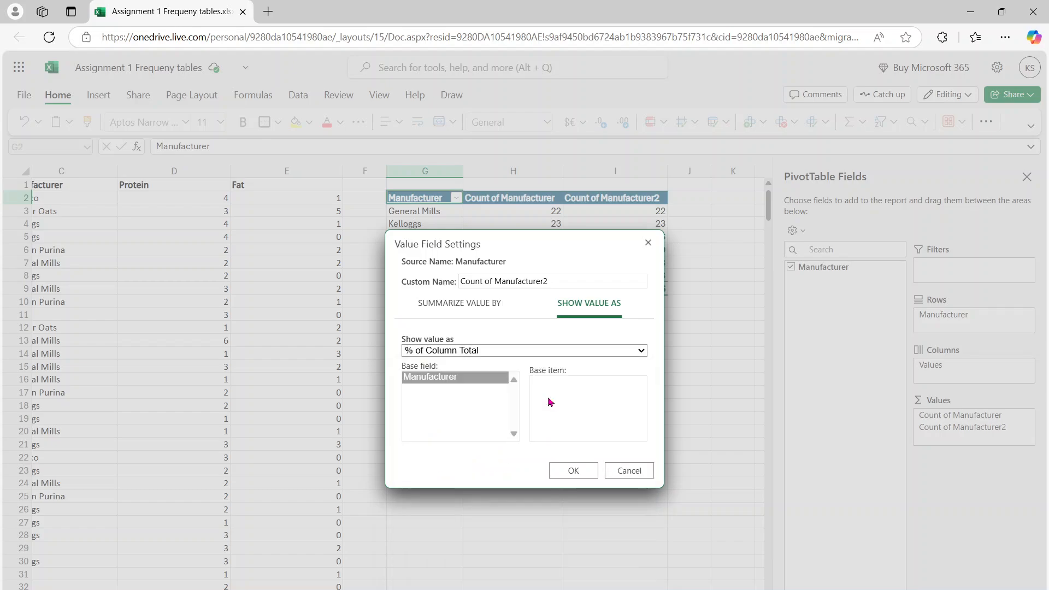
click(479, 310)
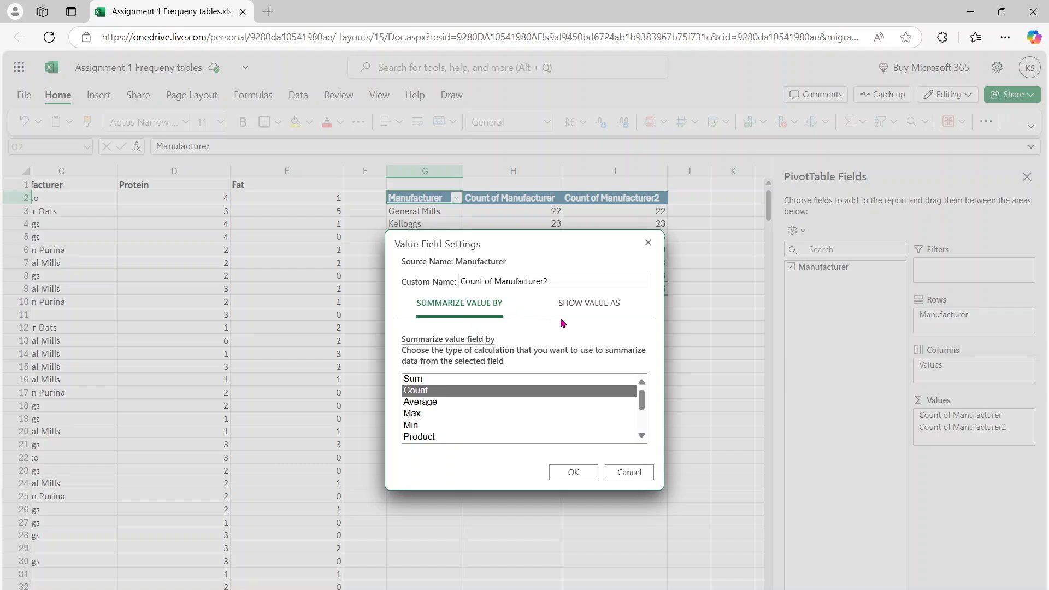
click(581, 315)
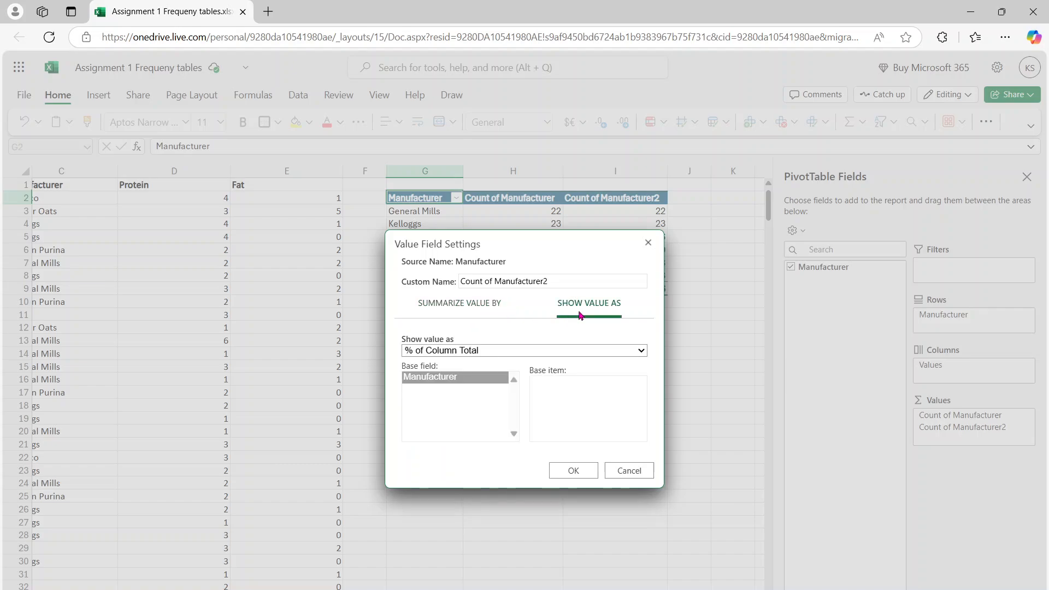
click(574, 472)
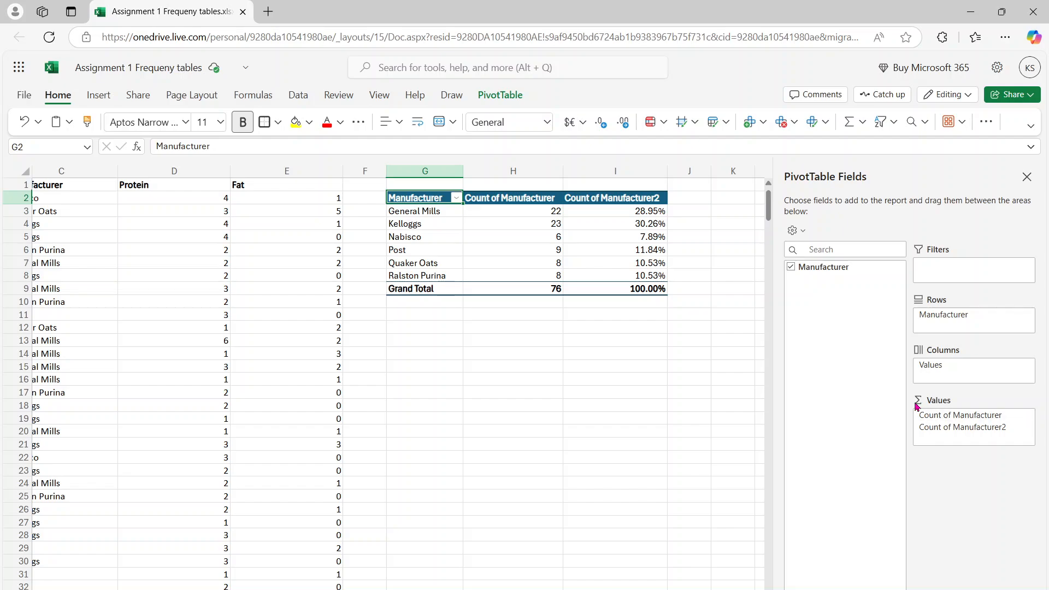
Rename the PivotTable's percentage column header in I2 as Relative Frequency.
click(527, 198)
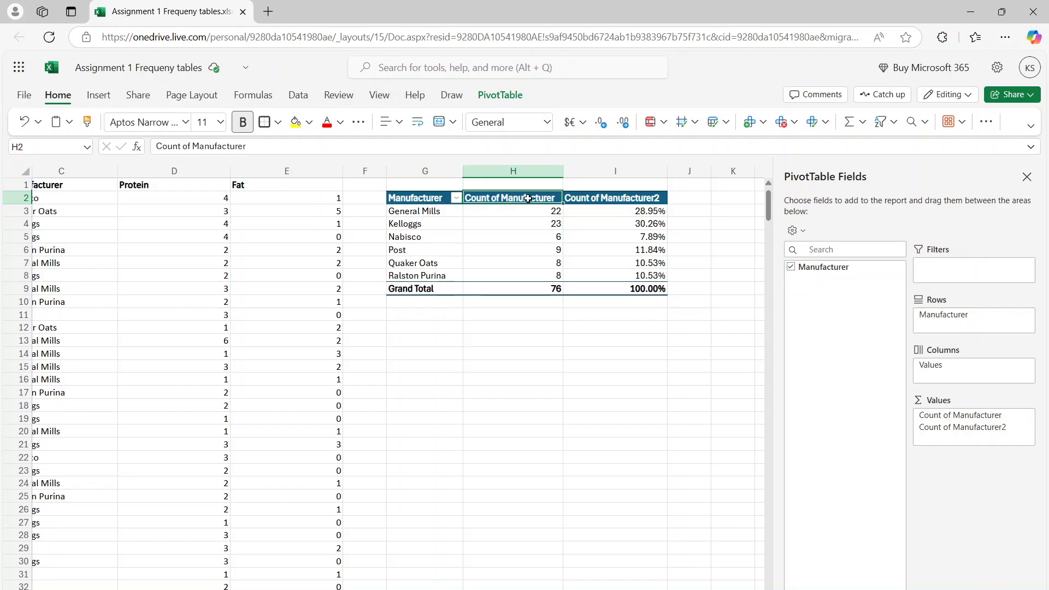
click(594, 199)
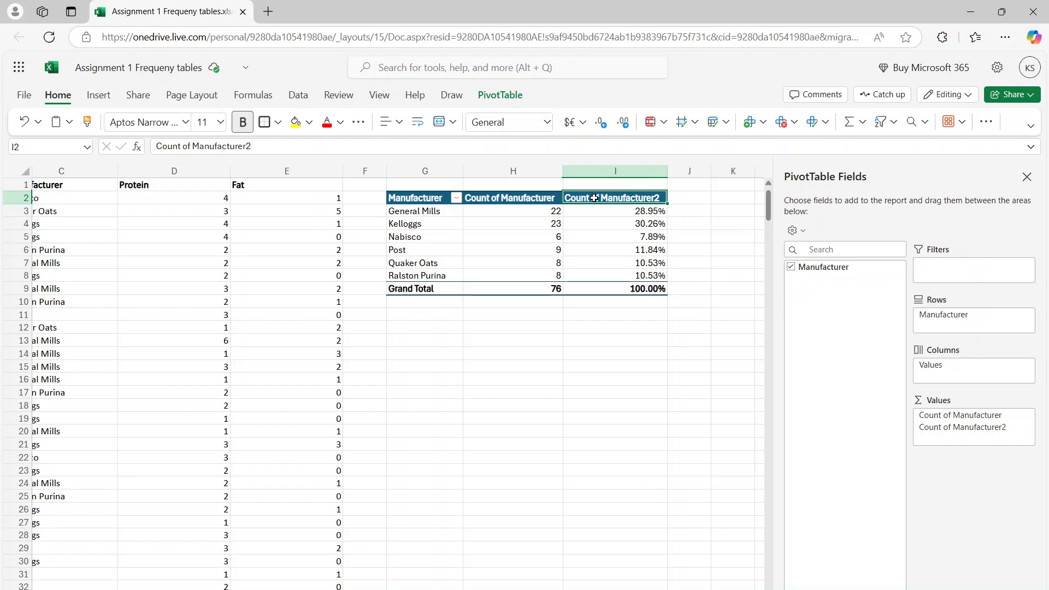
text(Re)
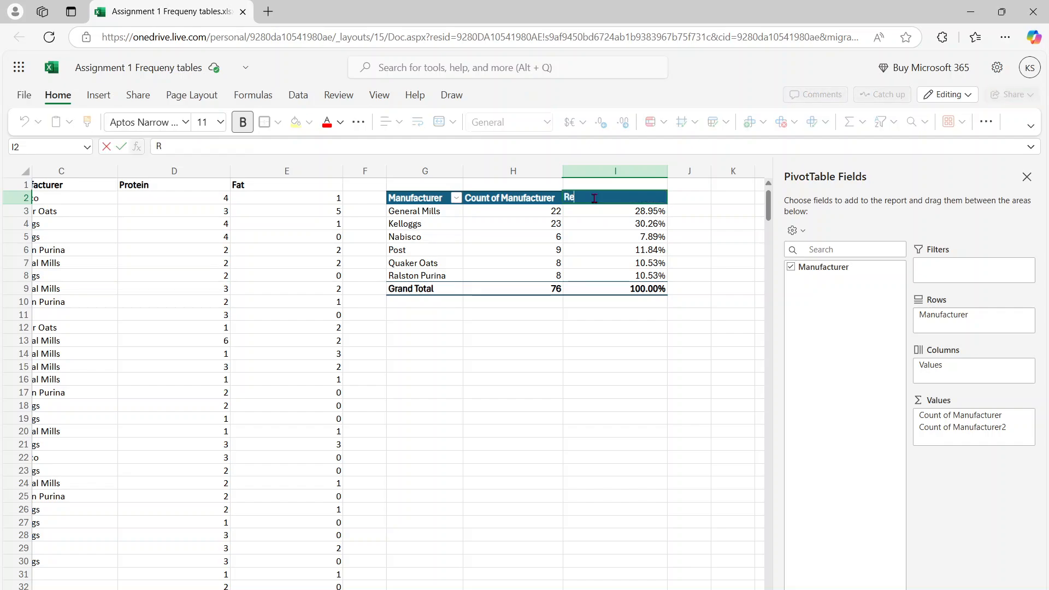
text(lative Frequency)
click(597, 374)
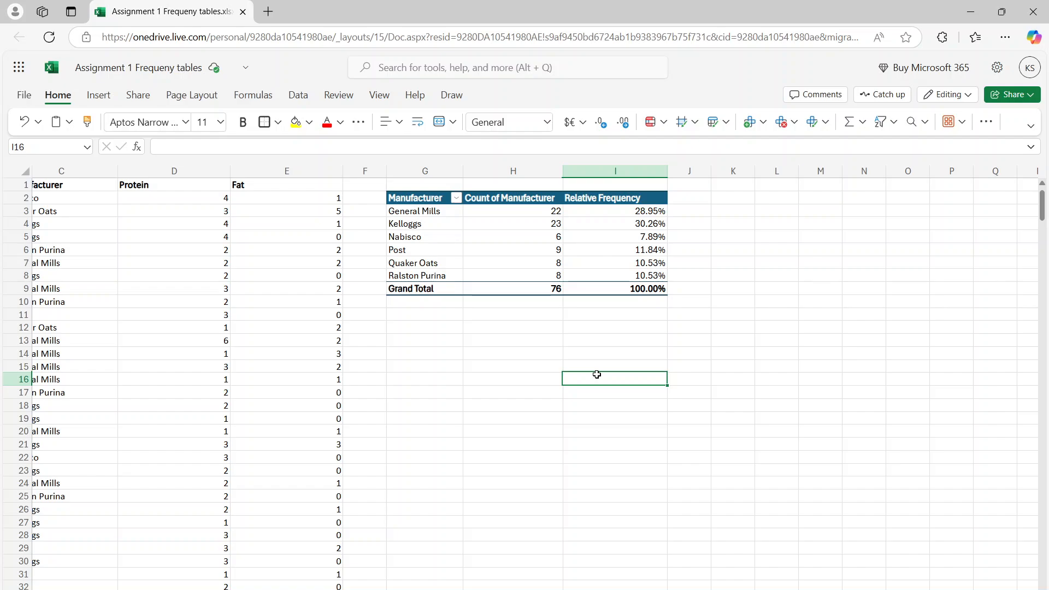
key(alt)
text(/)
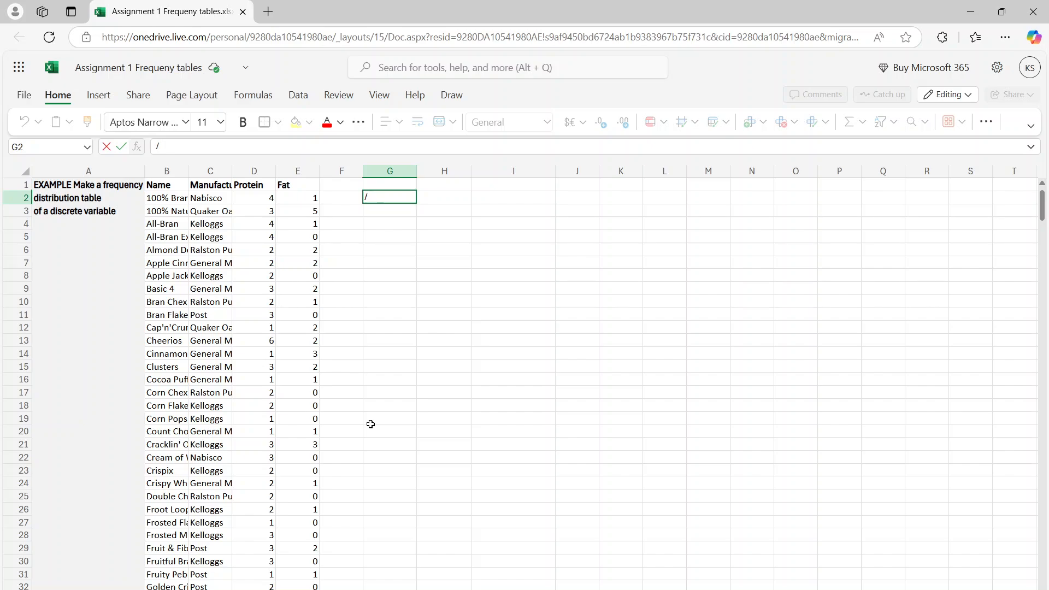
key(alt+Tab)
key(alt+Tab)
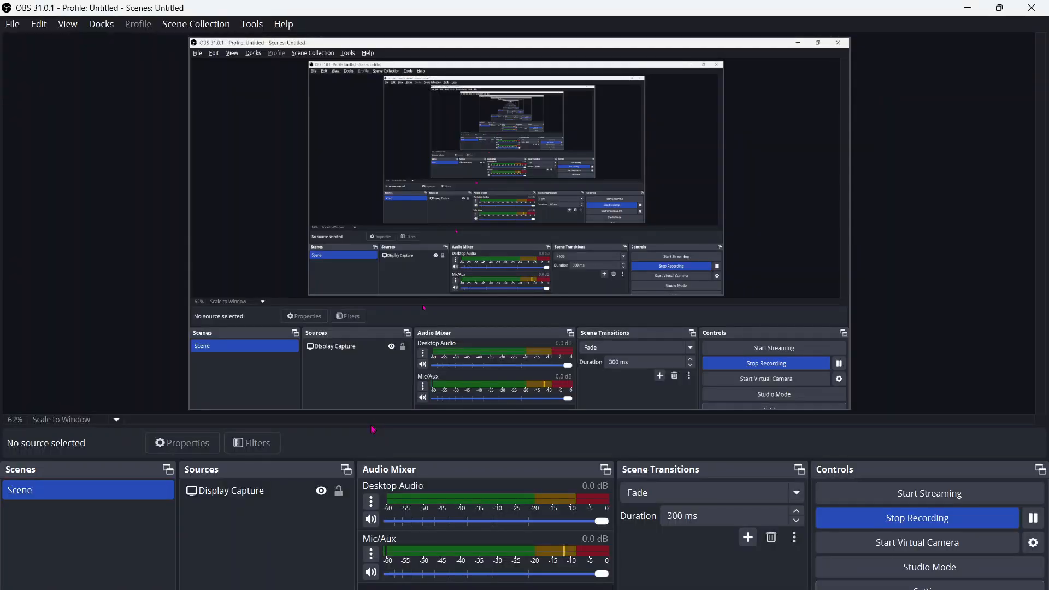
key(alt+Tab)
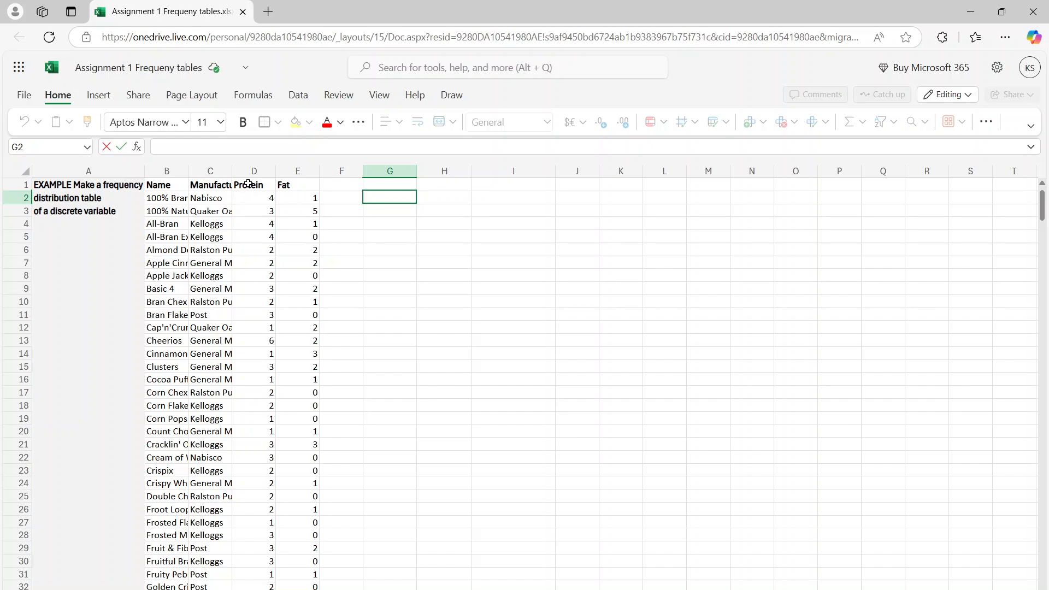
click(254, 171)
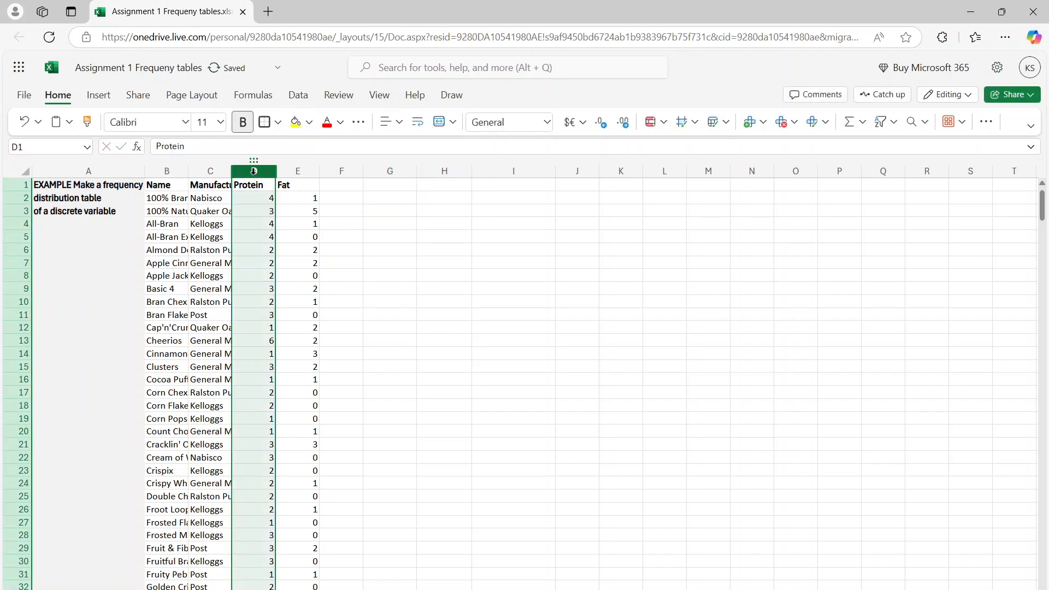
click(297, 184)
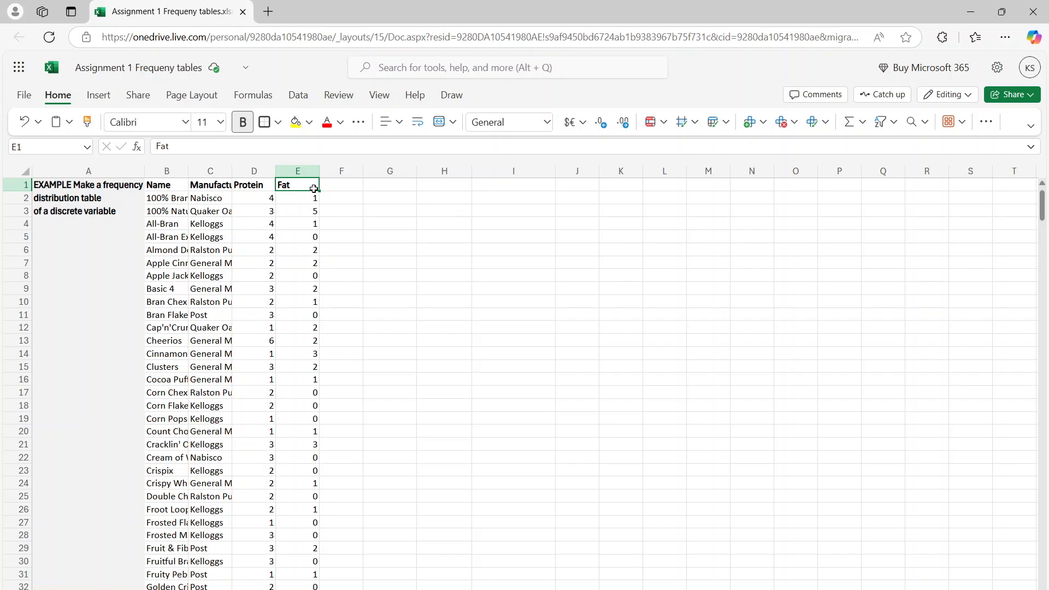
drag(318, 190, 296, 473)
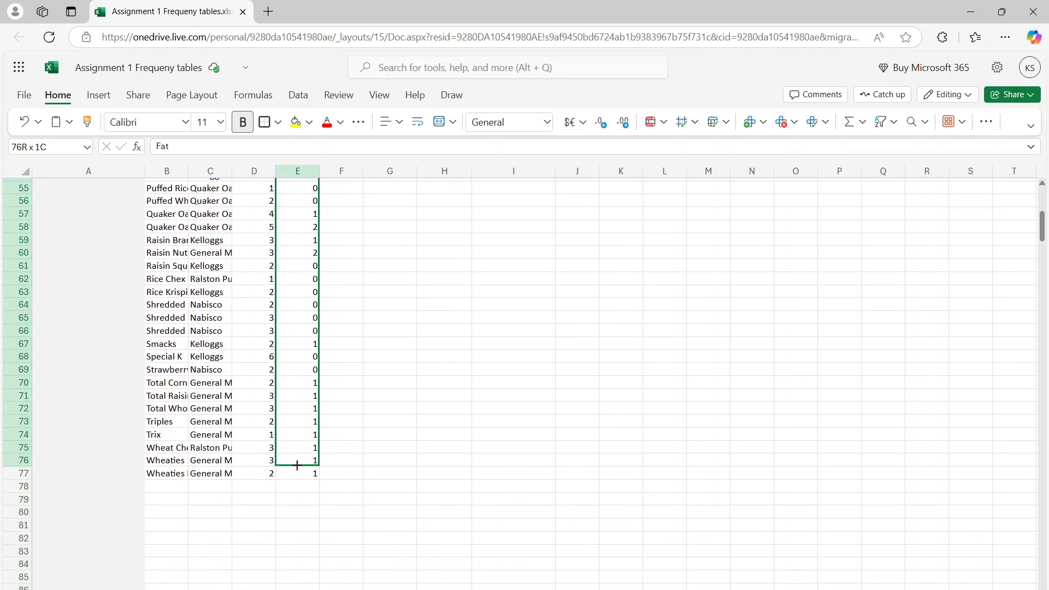
key(ctrl+d)
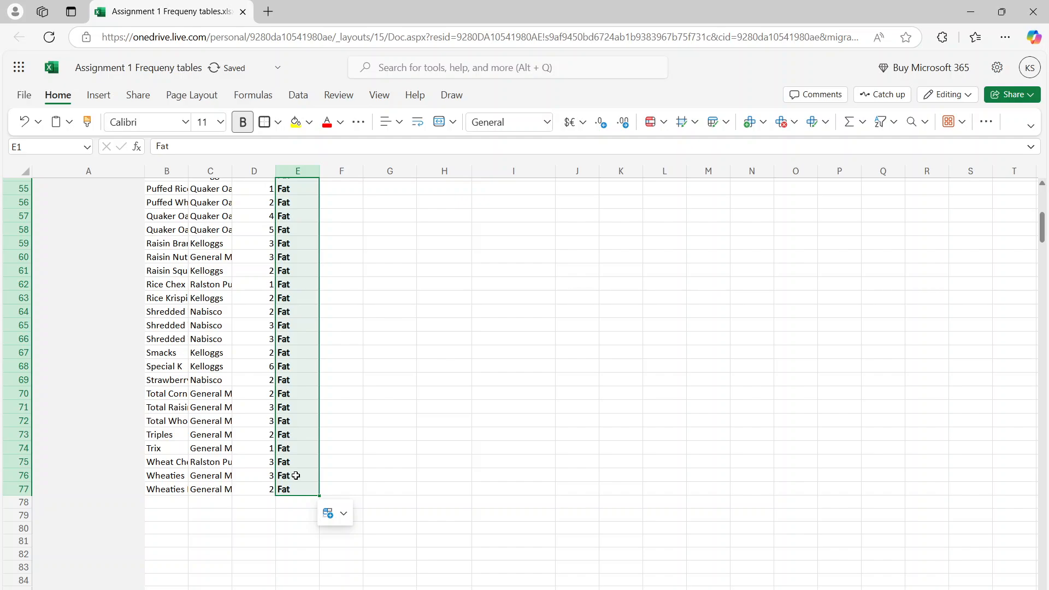
key(ctrl+z)
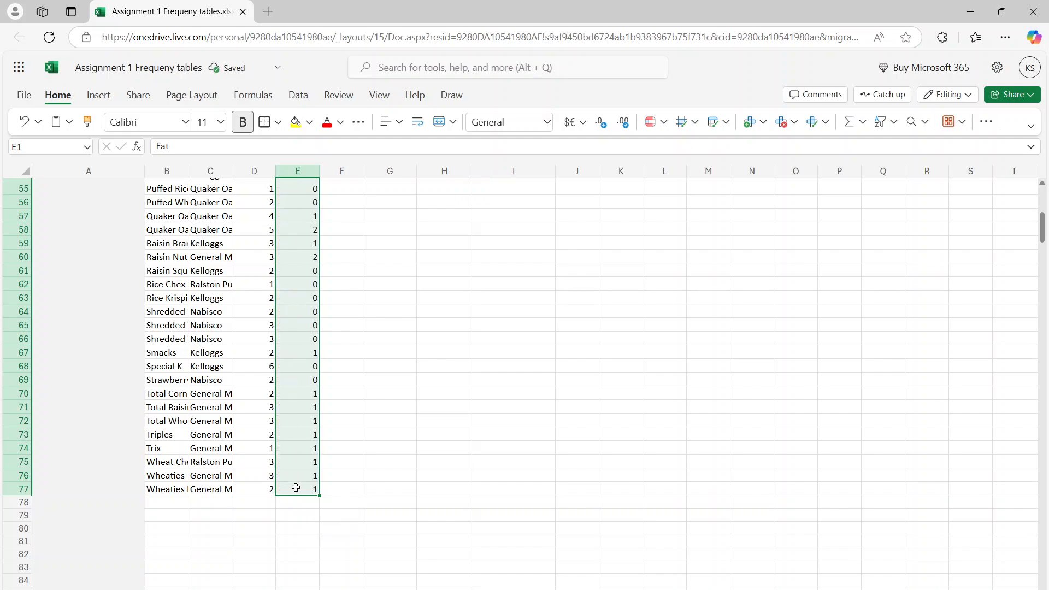
click(299, 491)
click(323, 514)
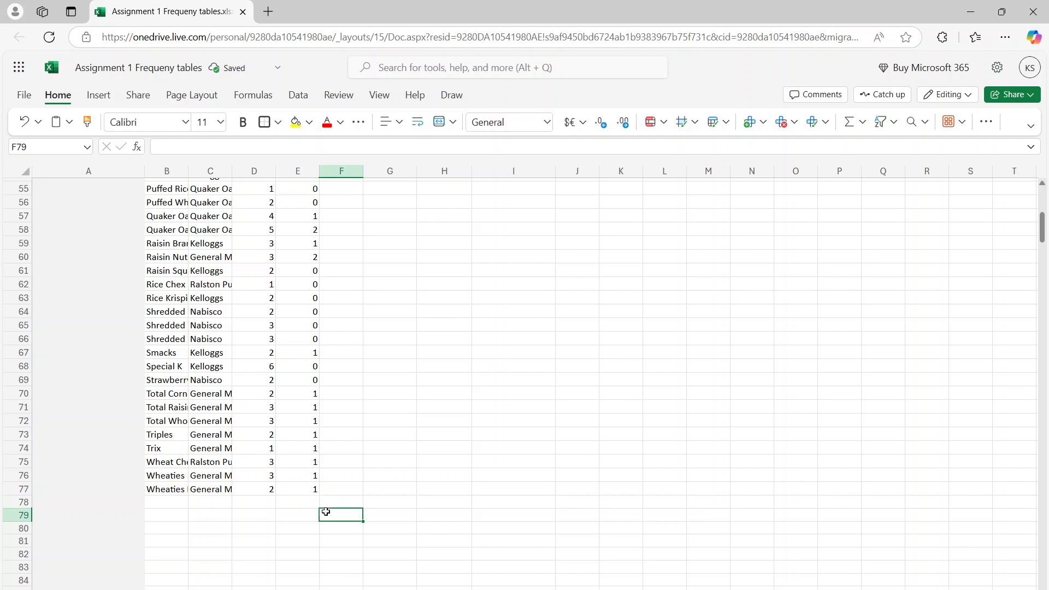
drag(307, 489, 296, 181)
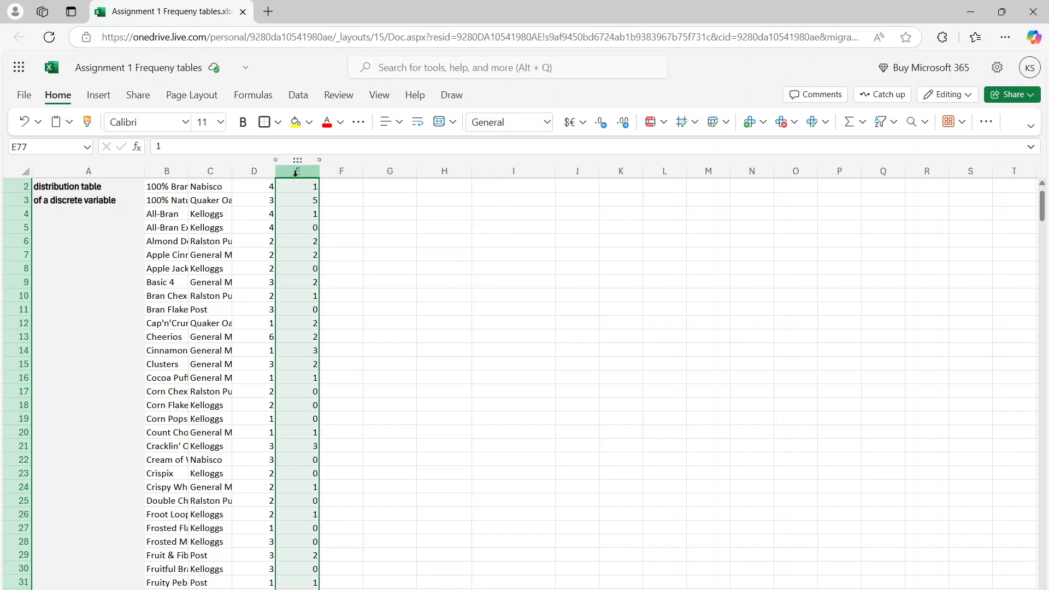
drag(1043, 217, 1040, 194)
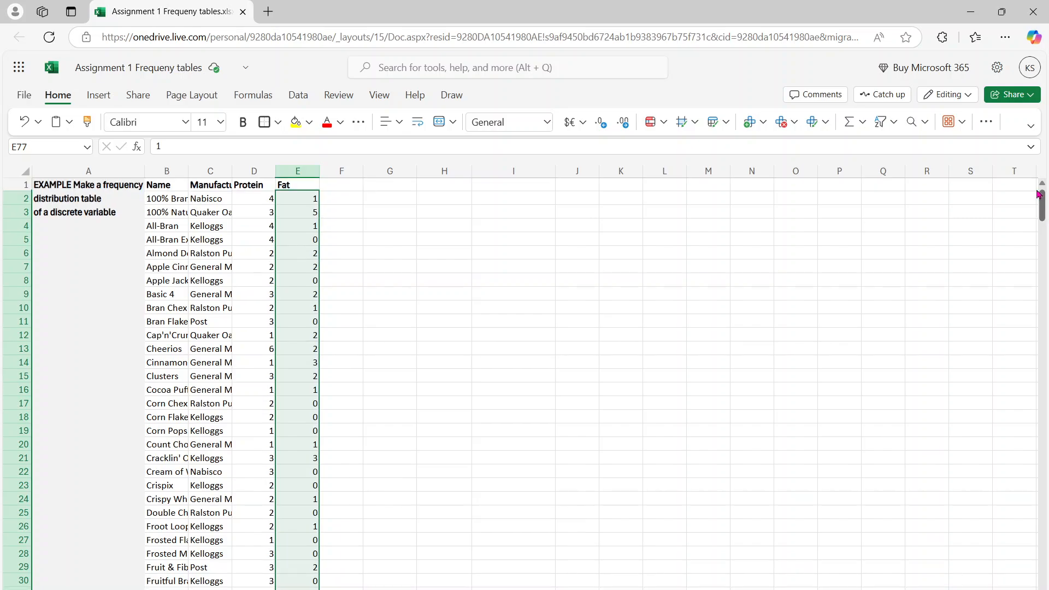
click(292, 187)
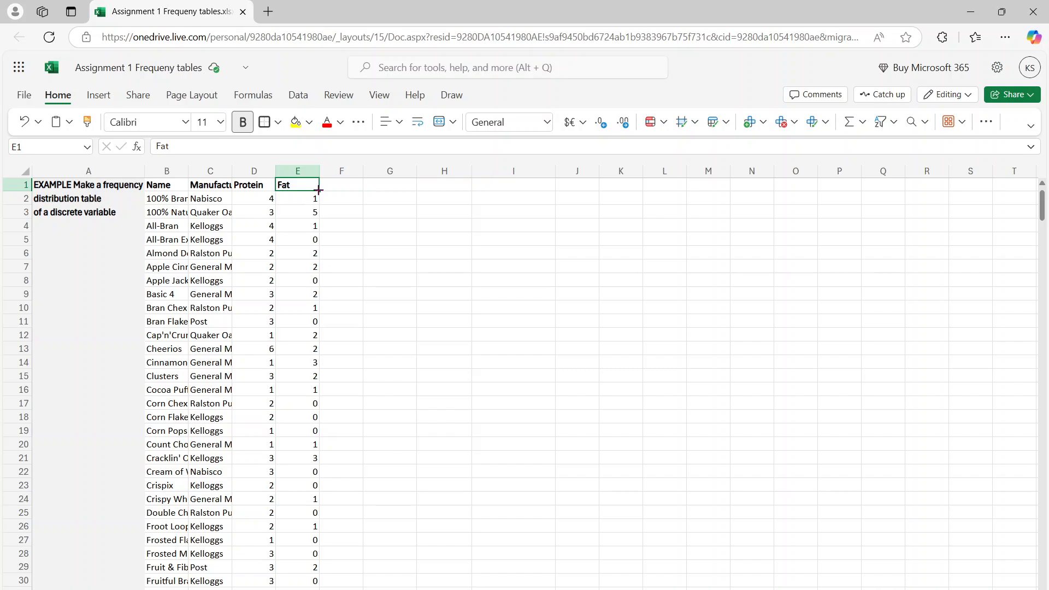
mouse_move(320, 191)
mouse_down()
mouse_move(312, 228)
mouse_move(322, 185)
mouse_up()
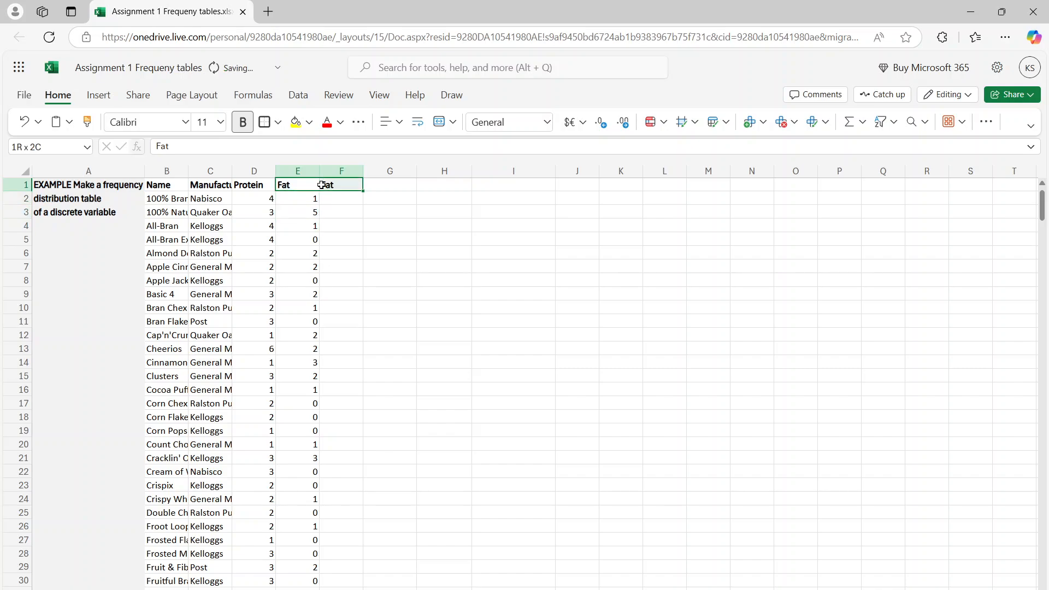
key(ctrl+z)
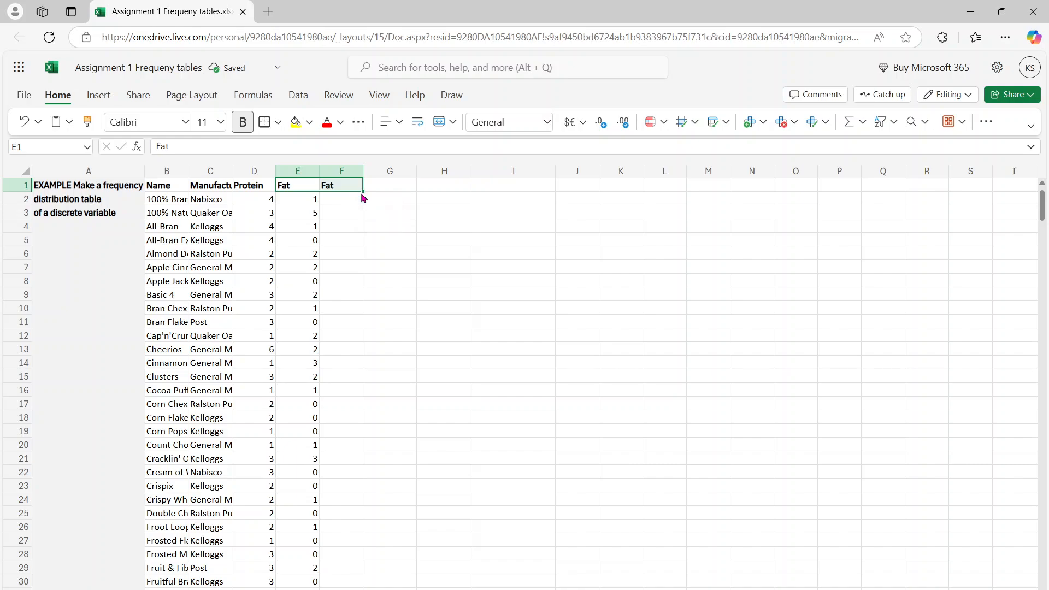
click(367, 202)
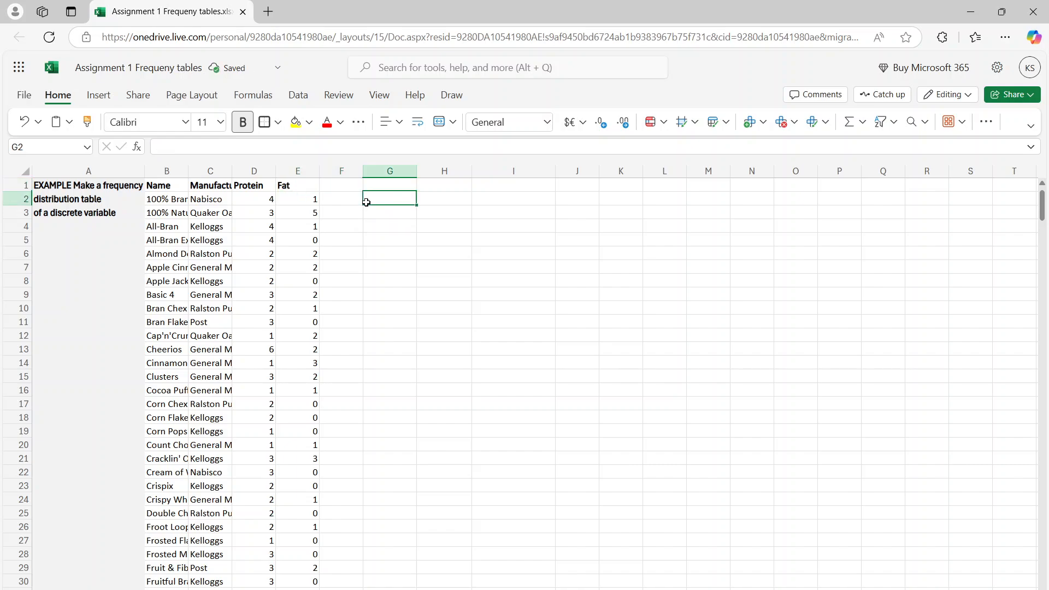
Create a PivotTable from the Fat data in E1:E77, placed in cell G2 of the existing worksheet.
click(297, 190)
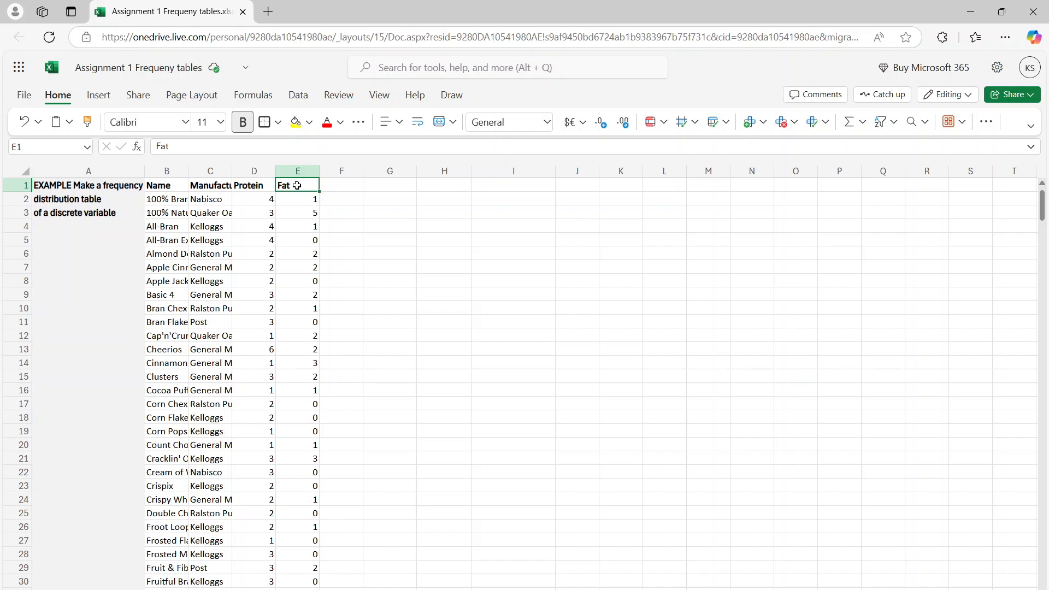
key(shift+Down)
key(shift+Down)
key(shift+Down)
key(shift+Down)
key(shift+Down)
key(shift+Down)
key(shift+Down)
key(shift+Down)
key(shift+Down)
key(shift+Down)
key(shift+Down)
key(shift+Down)
key(shift+Down)
key(shift+Down)
key(shift+Down)
key(shift+Down)
key(shift+Down)
key(shift+Down)
key(shift+Down)
key(shift+Down)
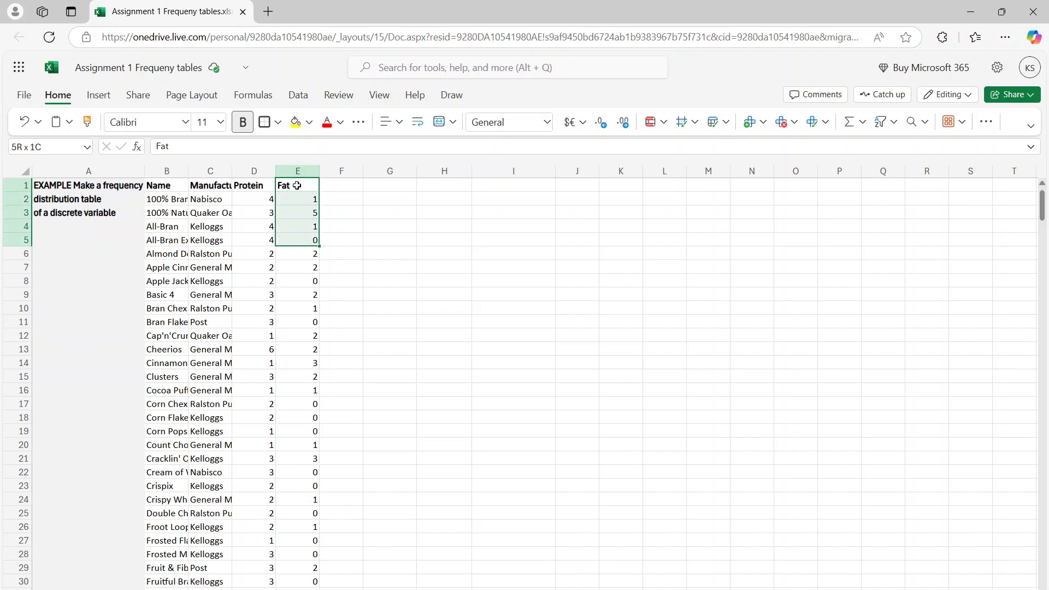
key(shift+Down)
key(shift+Down)
key(shift+Down)
key(shift+Down)
key(shift+Down)
key(shift+Down)
key(shift+Down)
key(shift+Down)
key(shift+Down)
key(shift+Down)
key(shift+Down)
key(shift+Down)
key(shift+Down)
key(shift+Down)
key(shift+Down)
key(shift+Down)
key(shift+Down)
key(shift+Down)
key(shift+Down)
key(shift+Down)
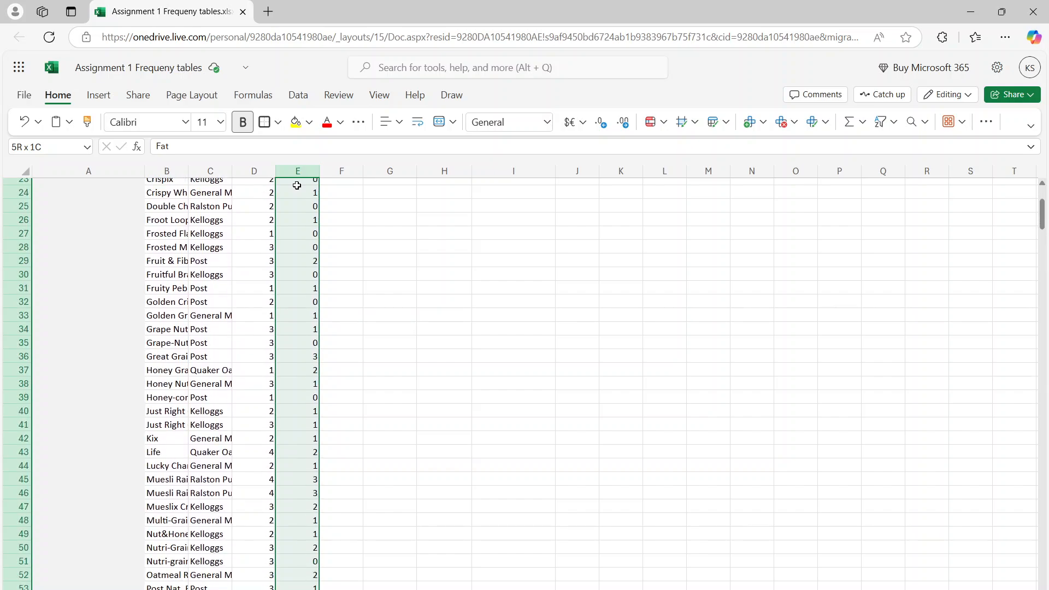
key(shift+Down)
key(shift+Down)
key(shift+Down)
key(shift+Down)
key(shift+Down)
key(shift+Down)
key(shift+Down)
key(shift+Down)
key(shift+Down)
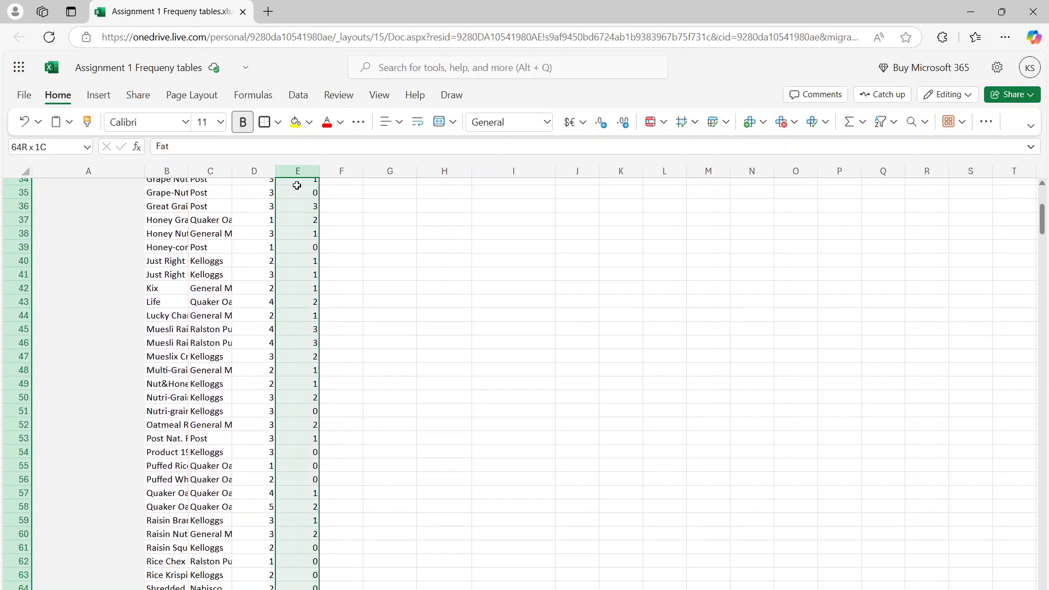
key(shift+Down)
key(shift+Down)
key(shift+Down)
key(shift+Down)
key(shift+Down)
key(shift+Down)
key(shift+Down)
key(shift+Down)
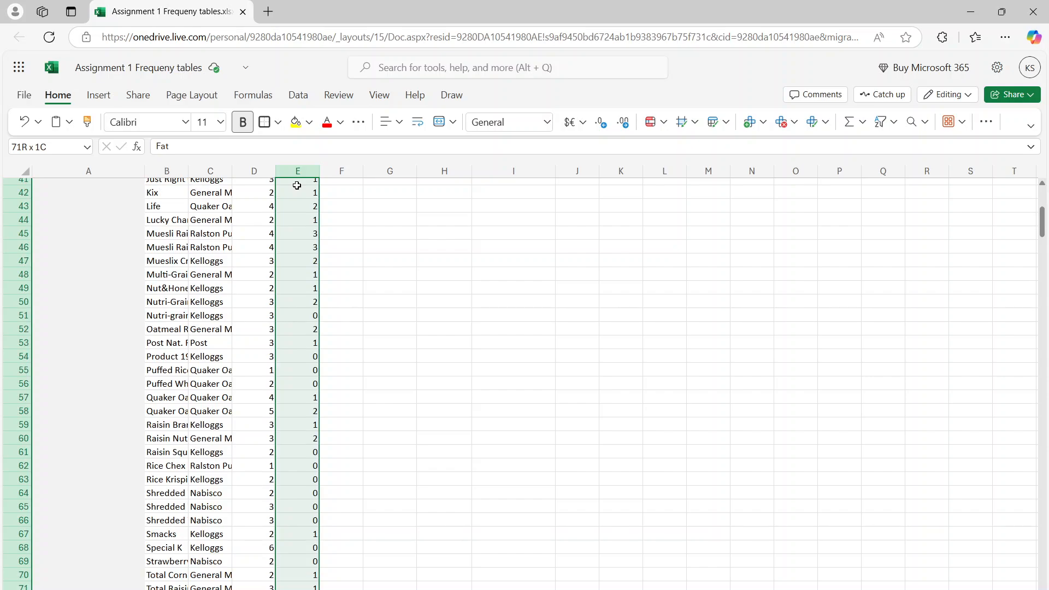
key(shift+Down)
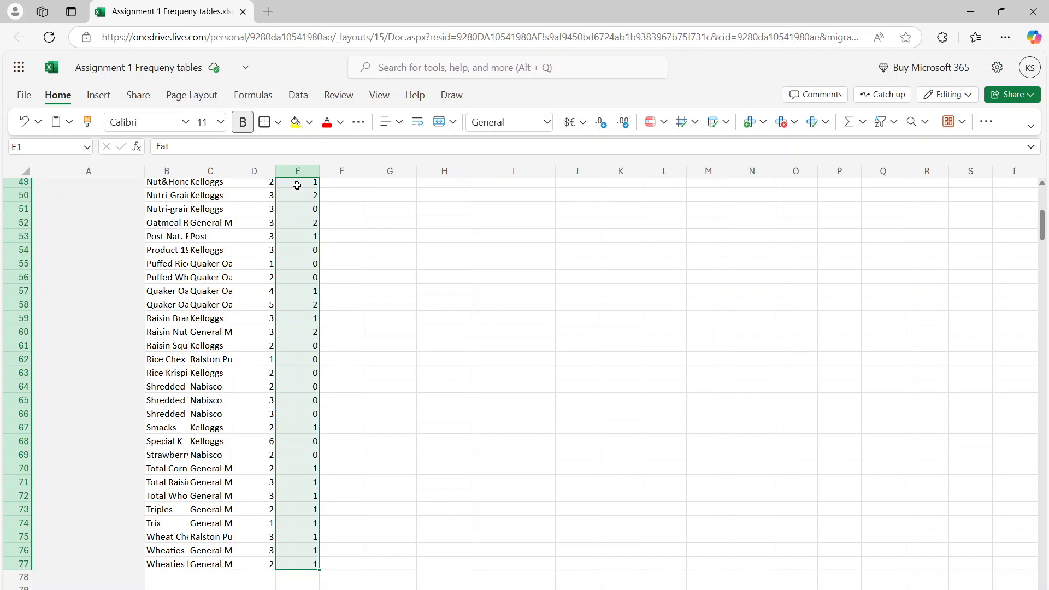
click(100, 97)
click(79, 125)
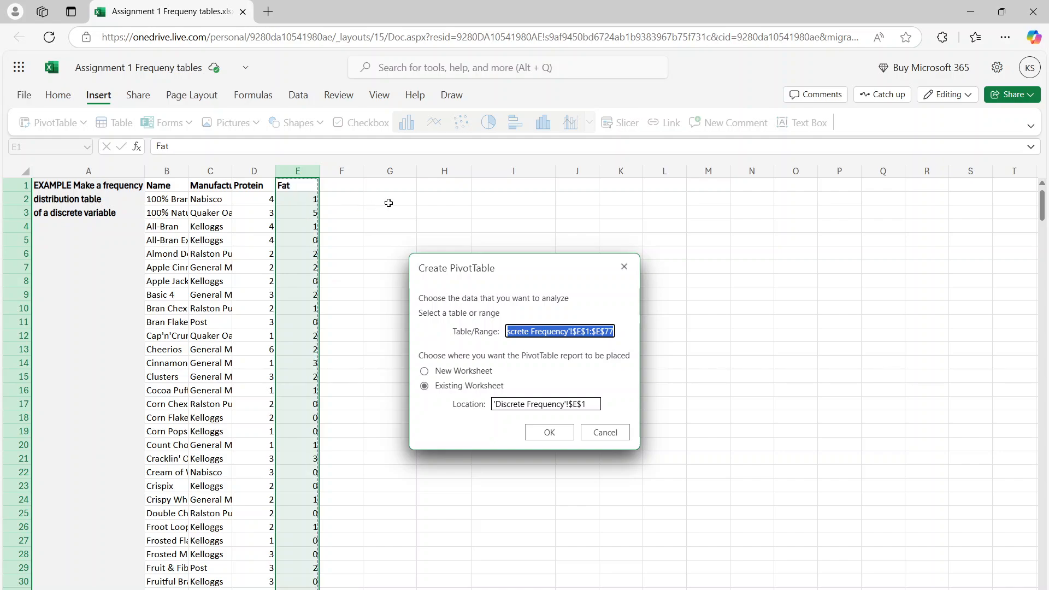
click(526, 405)
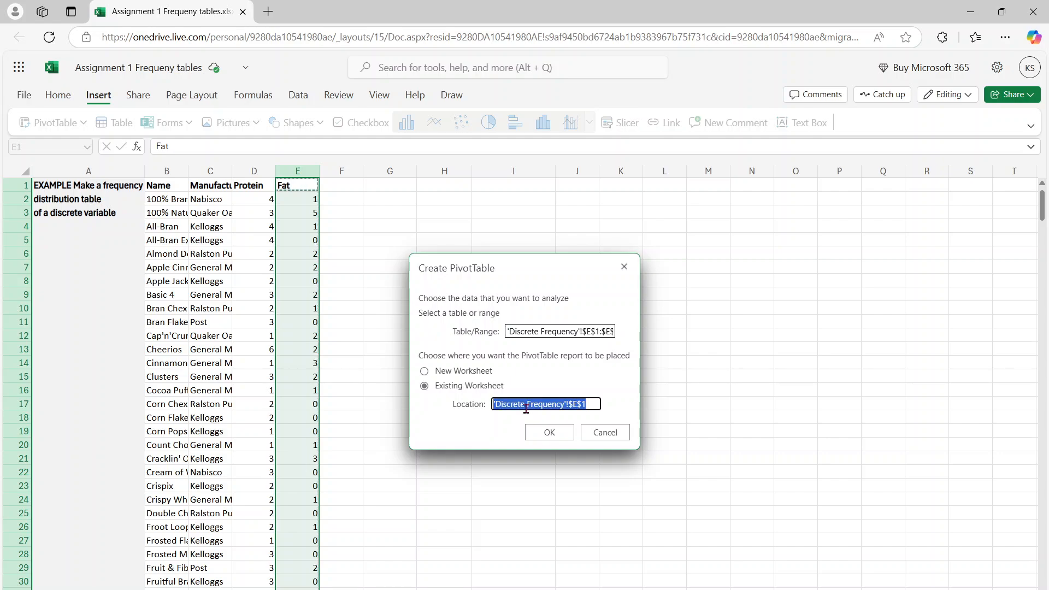
click(386, 200)
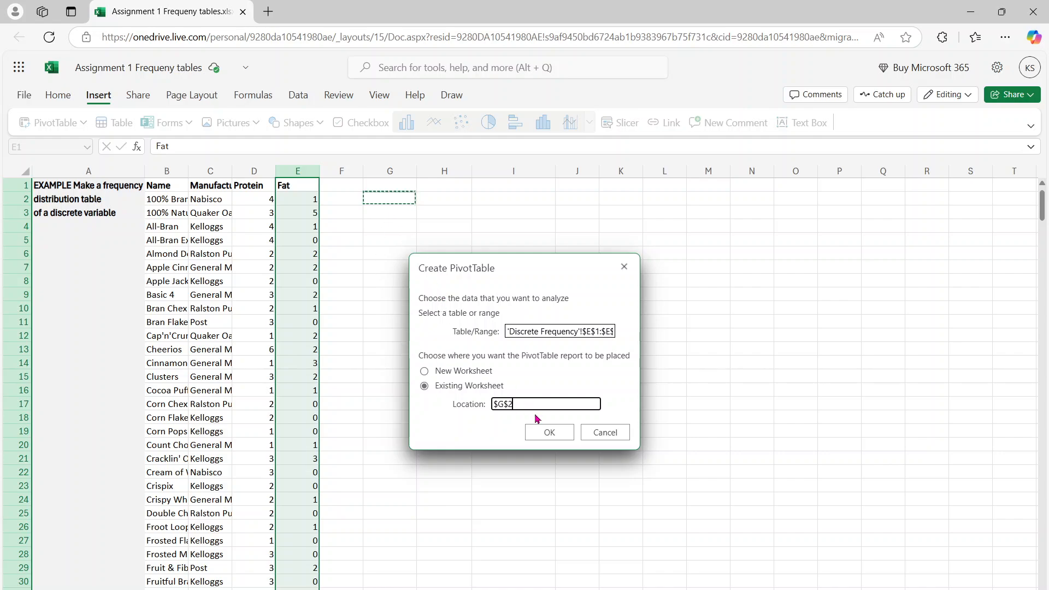
click(544, 433)
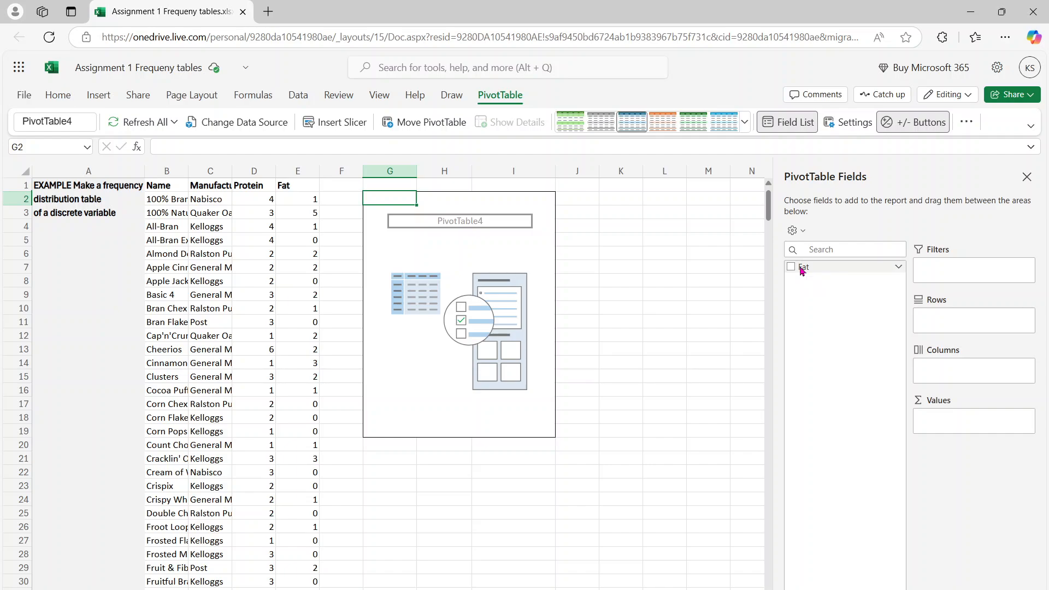
Use the Fat field as both the PivotTable's rows and its values, summarizing the values by Count.
drag(802, 270, 941, 323)
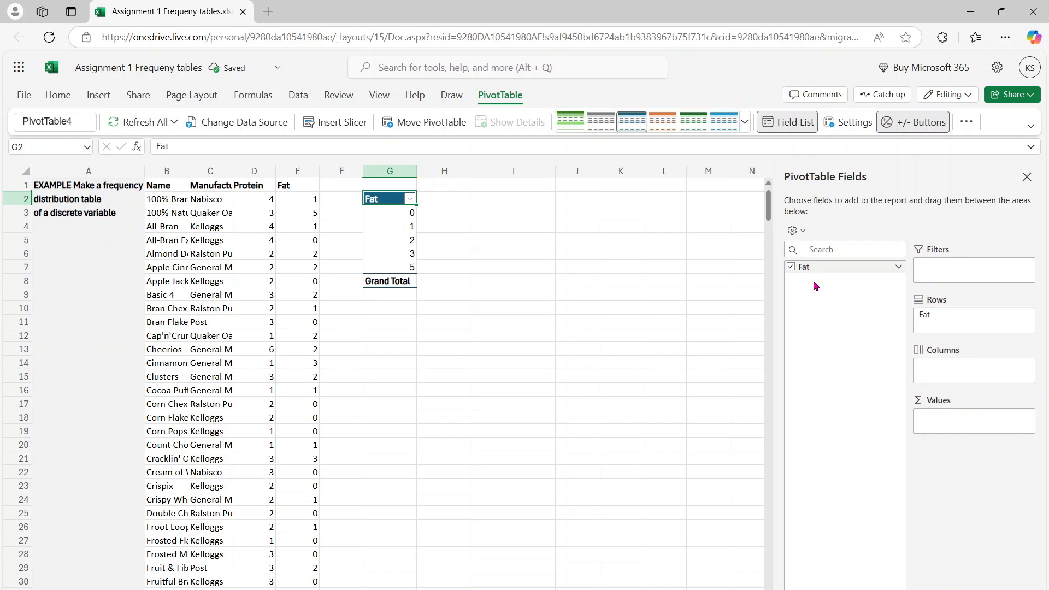
drag(815, 270, 961, 422)
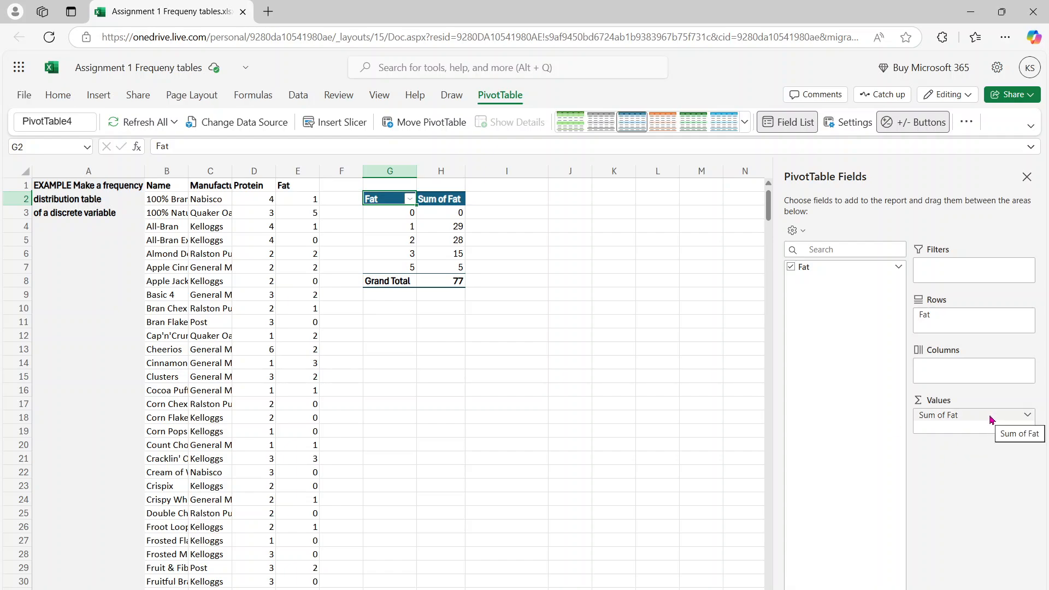
click(1027, 419)
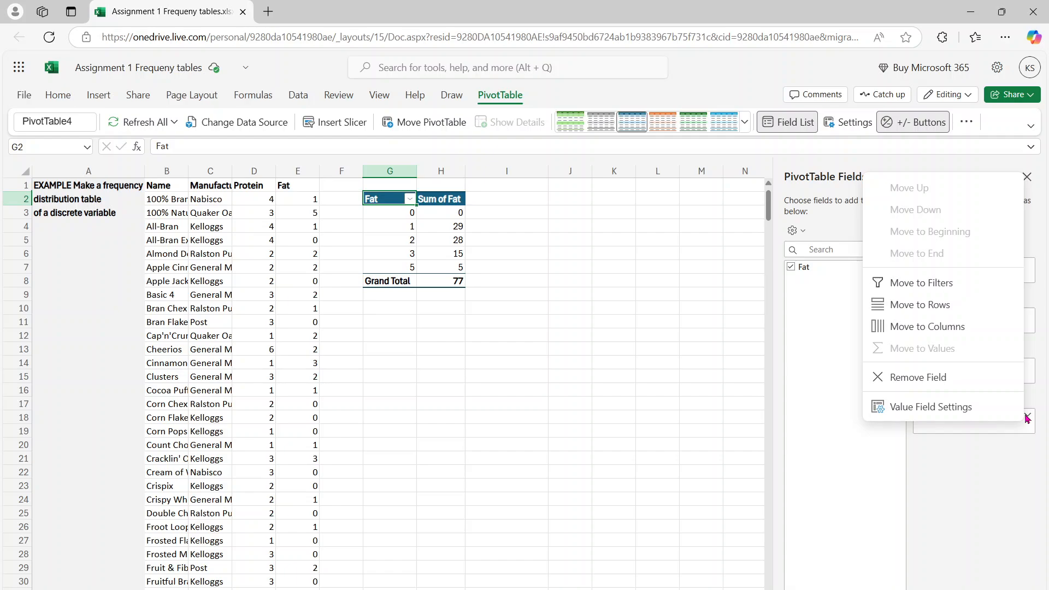
click(990, 414)
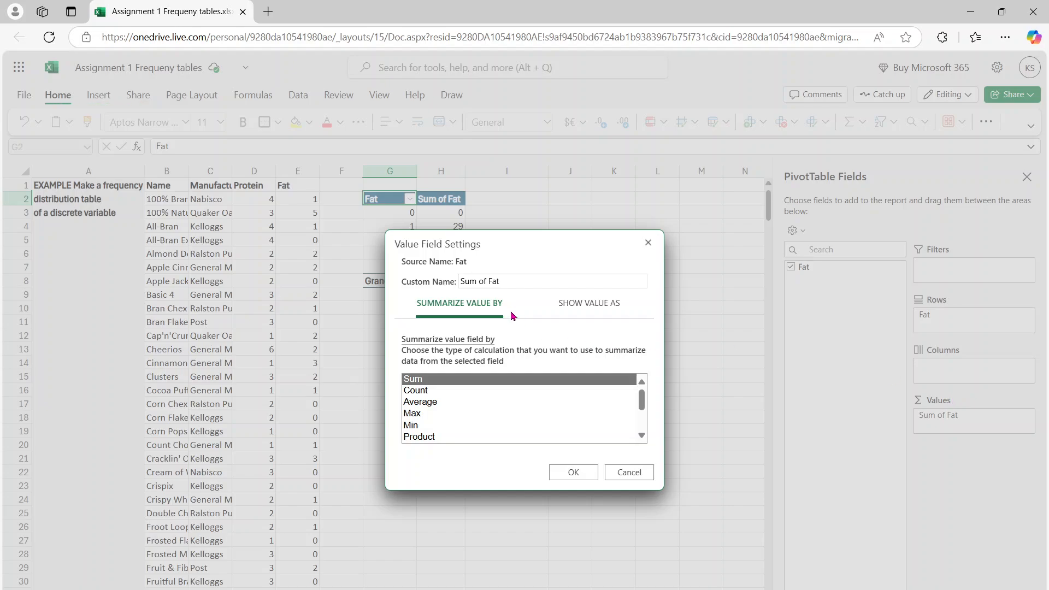
click(440, 391)
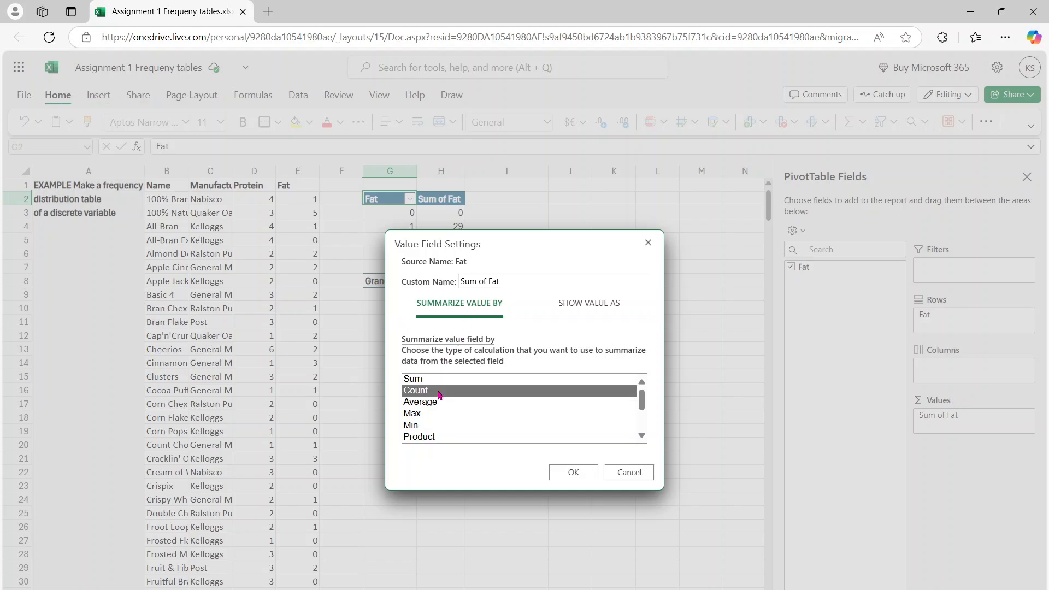
click(574, 472)
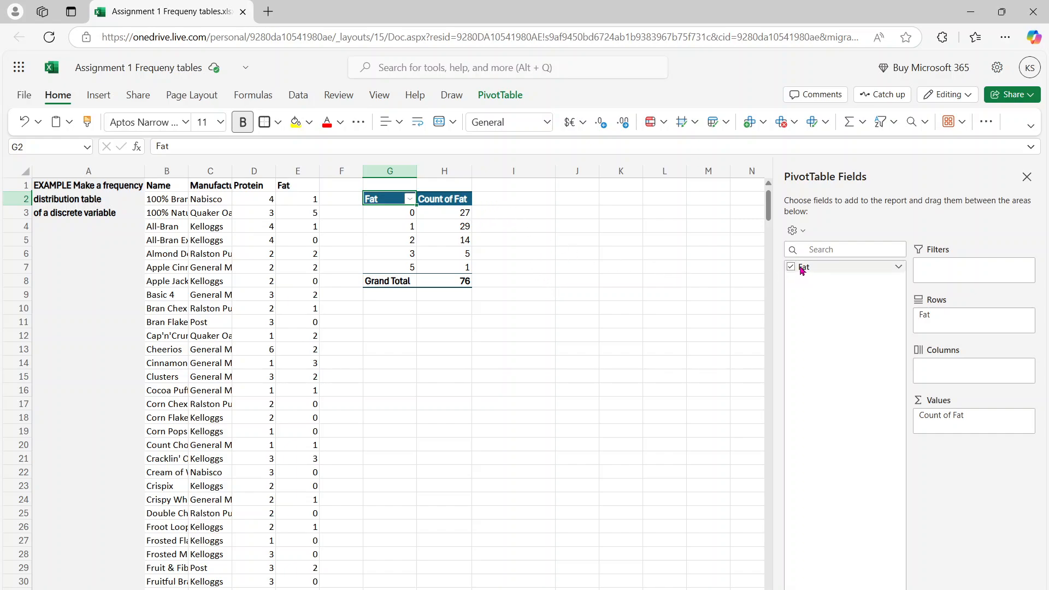
Add Fat to the PivotTable values a second time and summarize that value field by Count as well.
drag(802, 270, 945, 425)
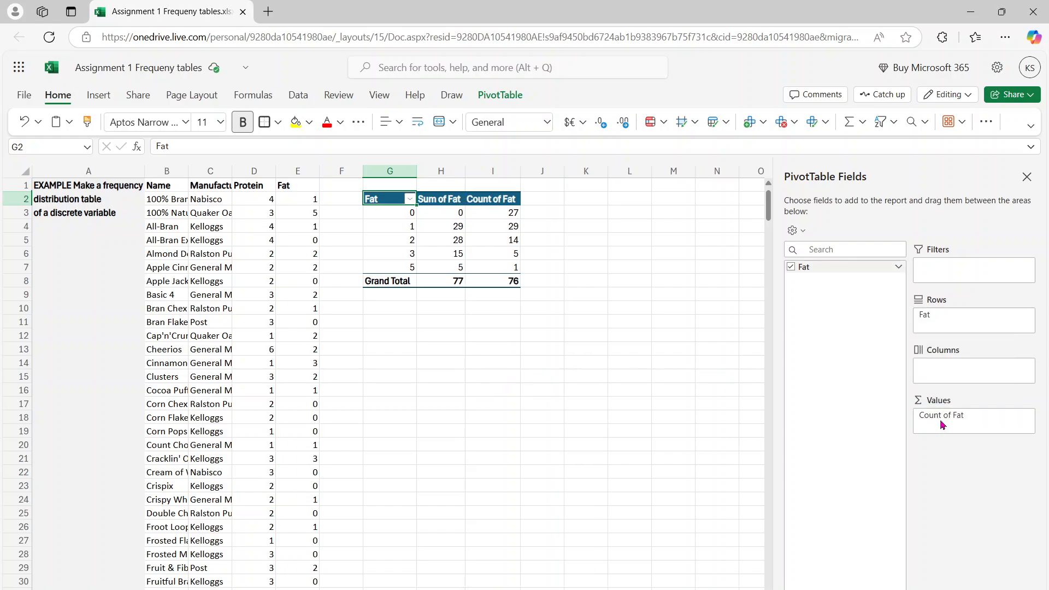
click(1028, 416)
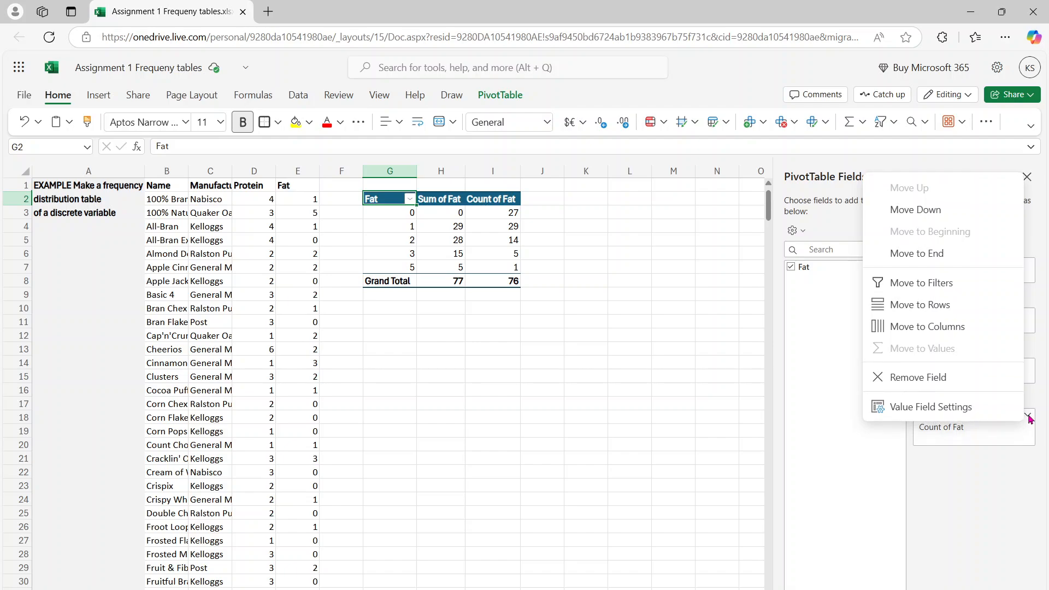
click(1003, 409)
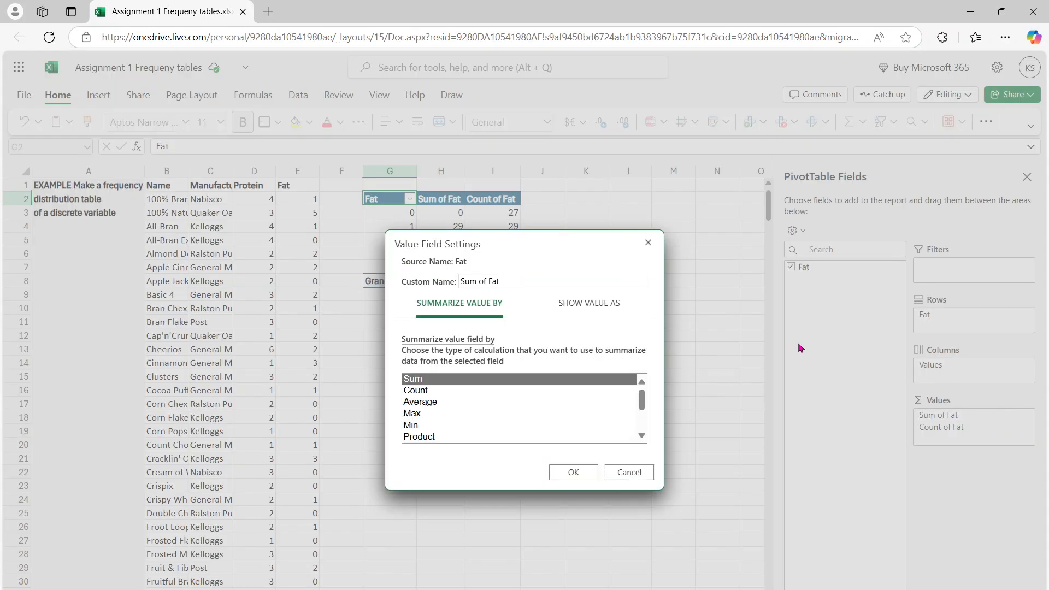
click(509, 392)
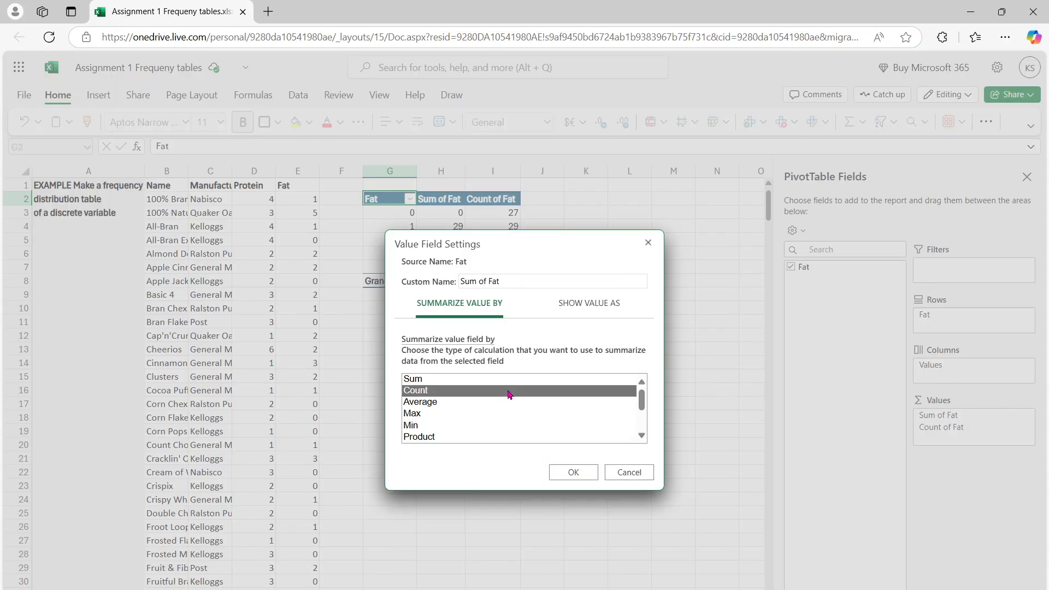
click(569, 474)
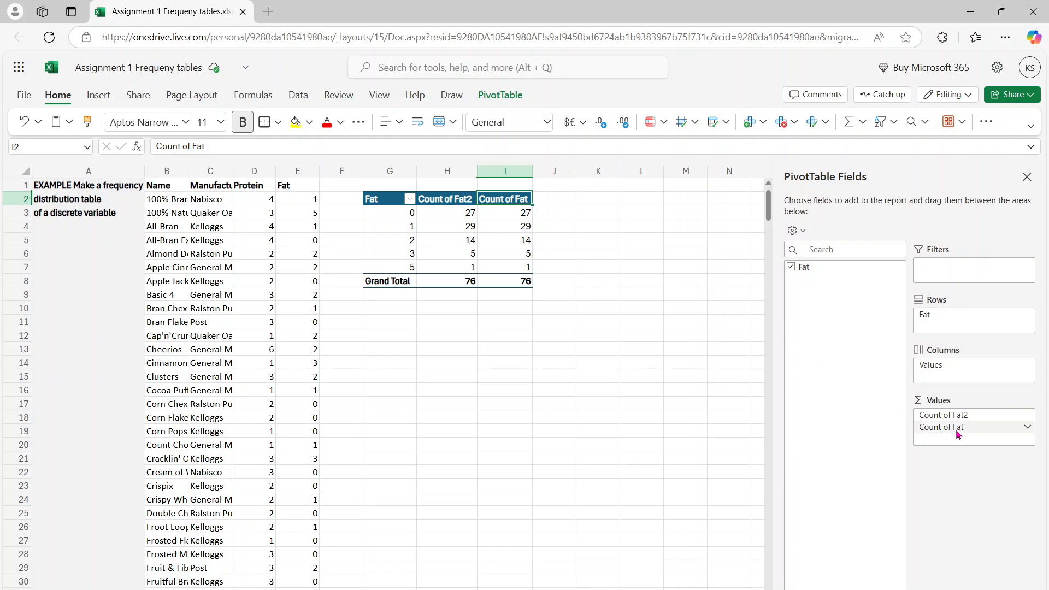
Show the Count of Fat value field in the PivotTable as % of Column Total.
click(1027, 430)
click(1000, 428)
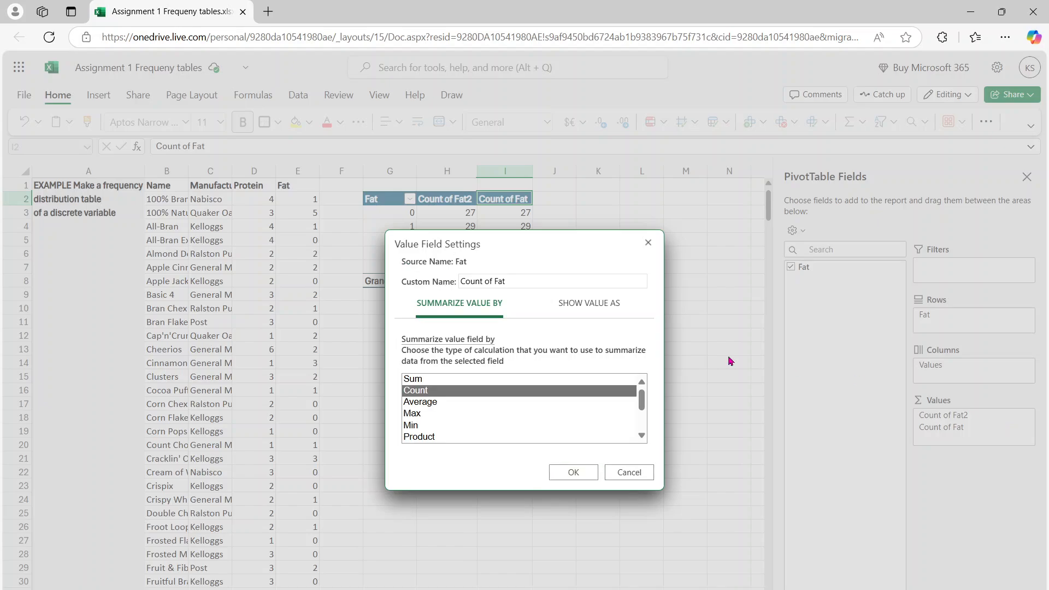
click(594, 307)
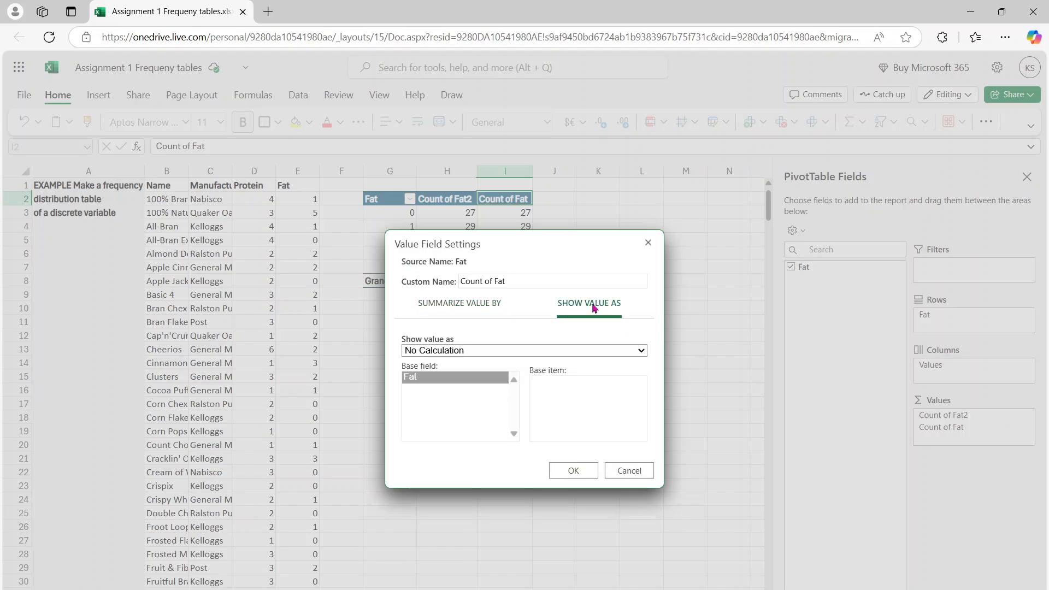
click(524, 355)
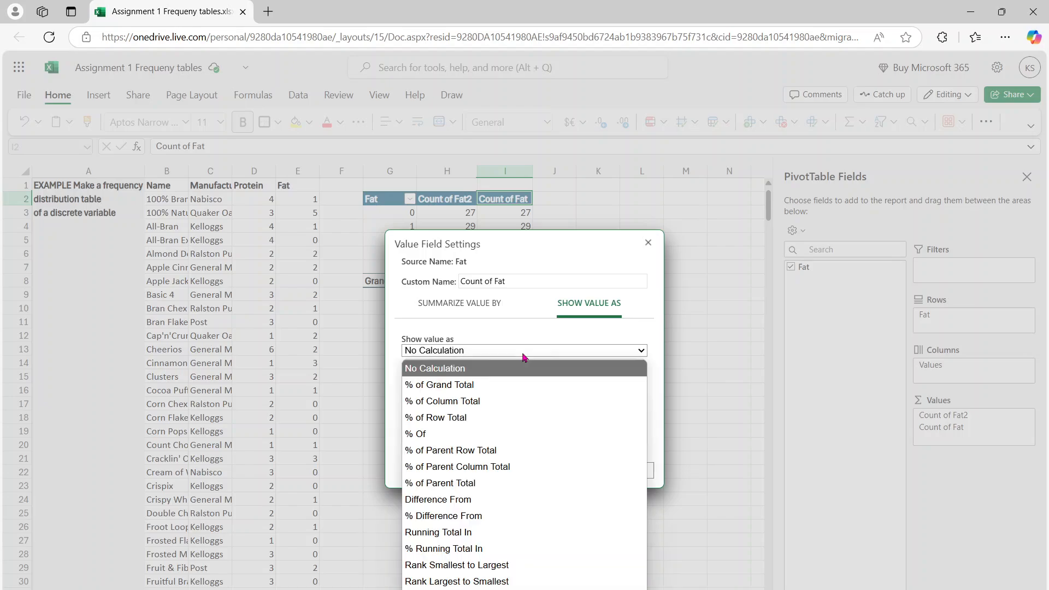
click(508, 403)
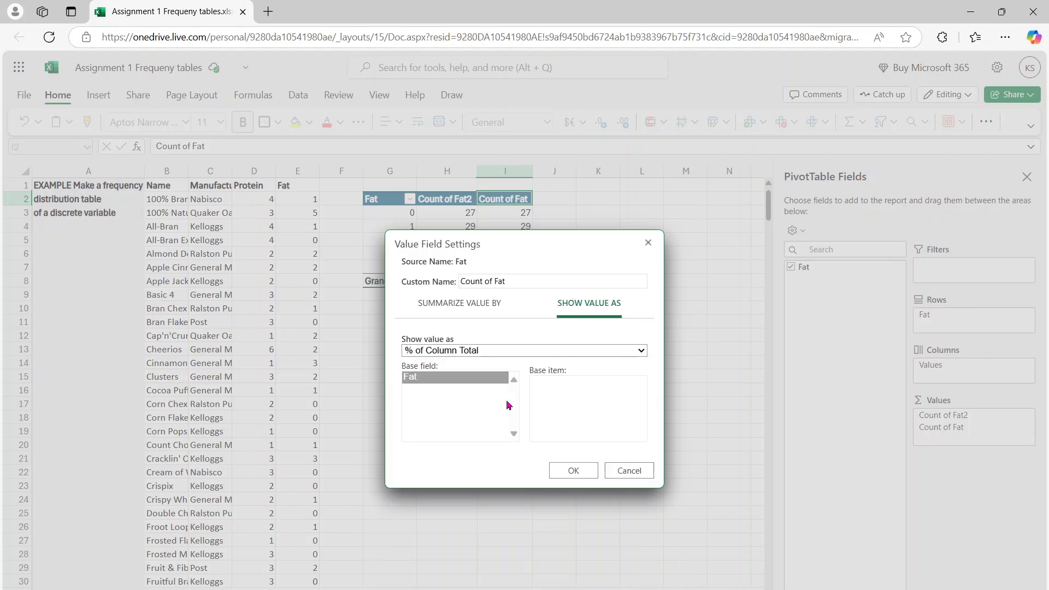
click(563, 469)
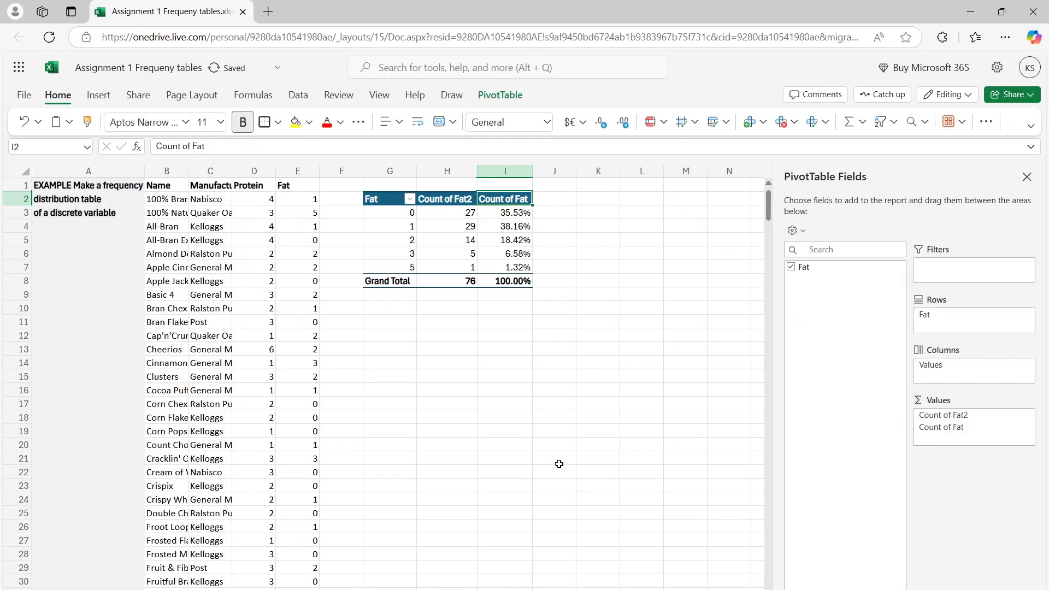
Rename the Fat PivotTable's value column headers as N in H2 and Relative frequency in I2.
click(440, 199)
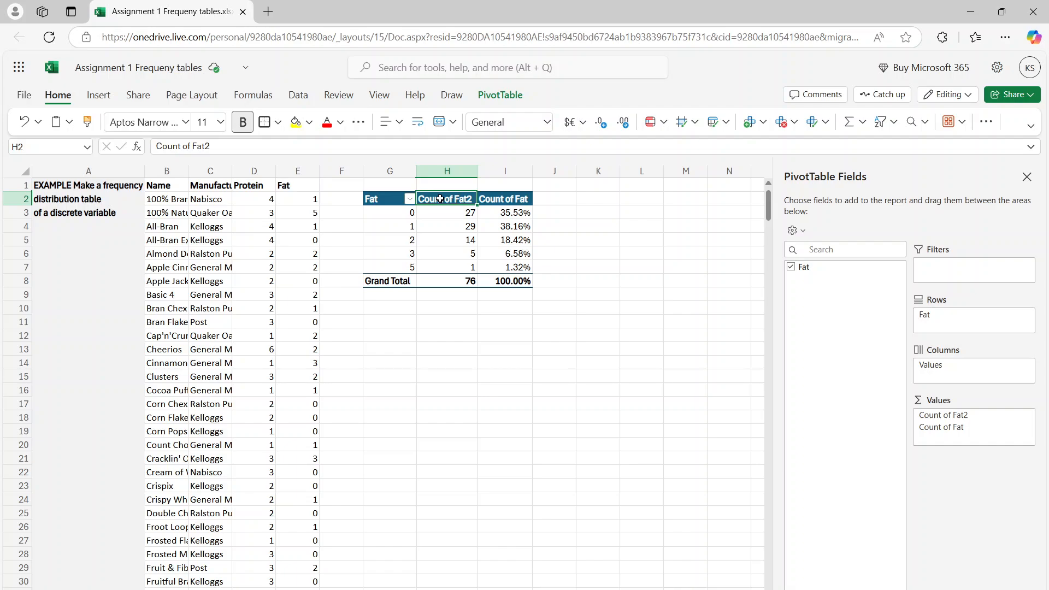
text(N)
key(Tab)
text(Re)
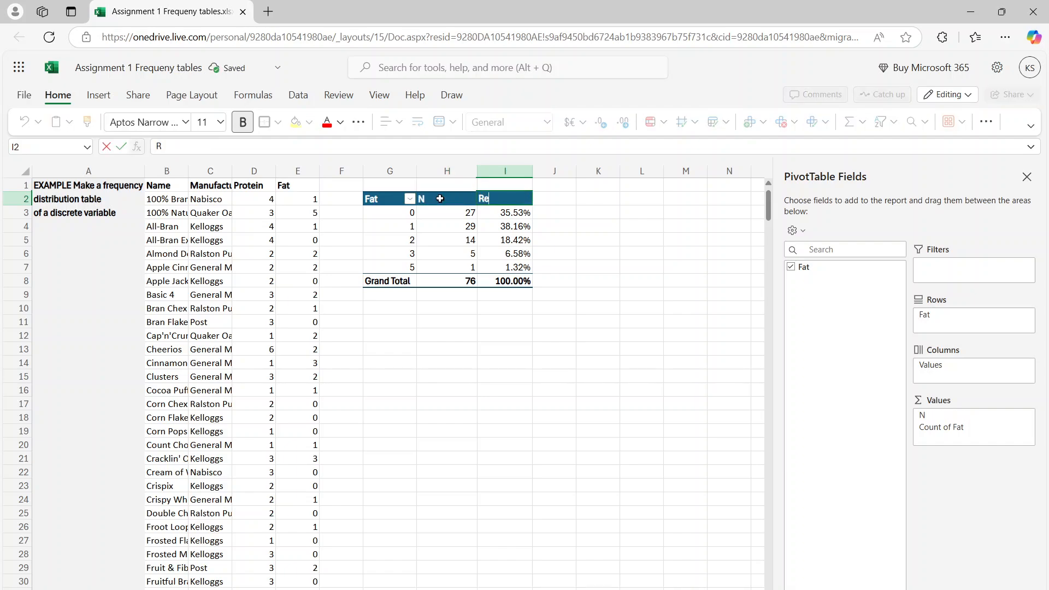
text(lative frequency)
key(Return)
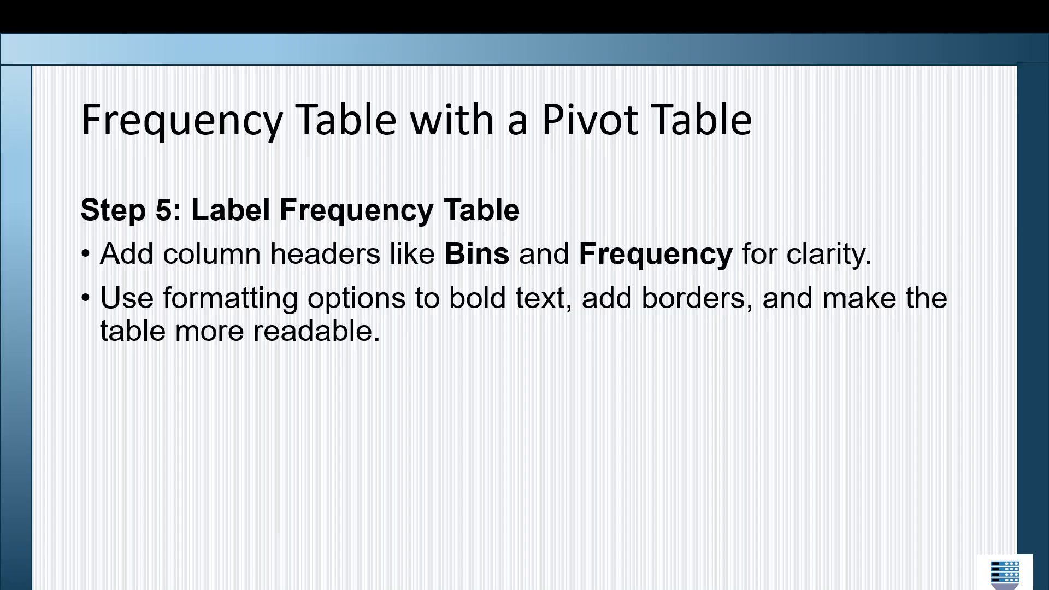
key(Left)
key(Left)
key(Left)
key(Left)
key(Left)
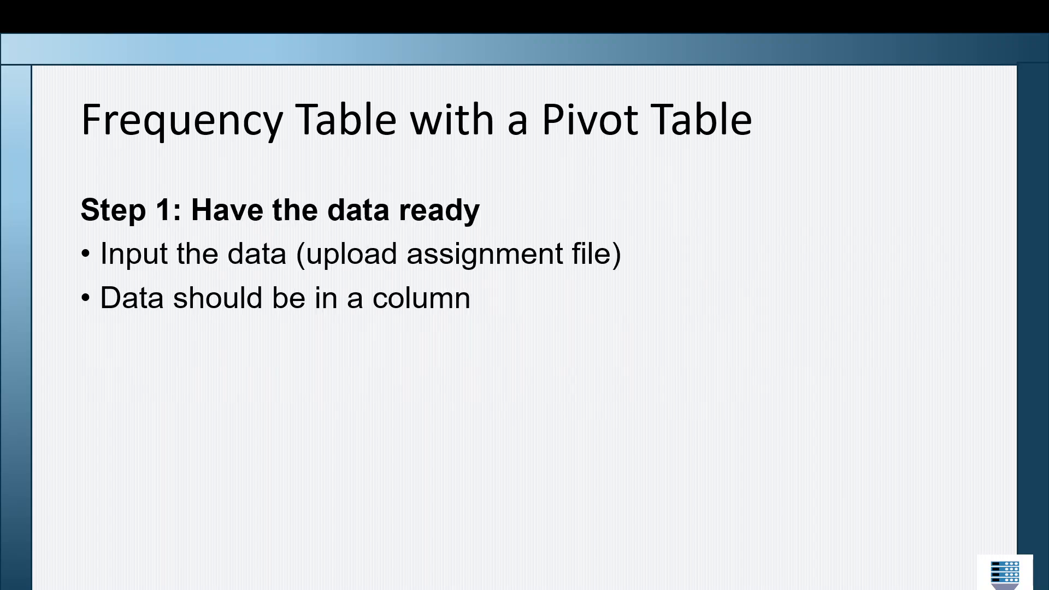
key(Left)
key(Left)
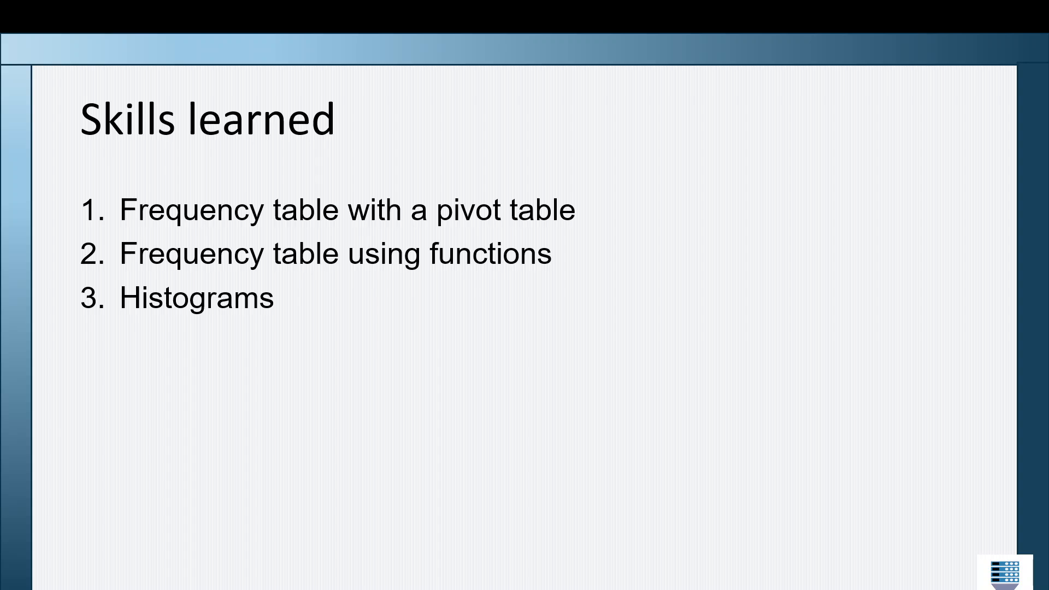
key(Right)
key(Right)
key(Right)
key(Right)
key(Right)
key(Right)
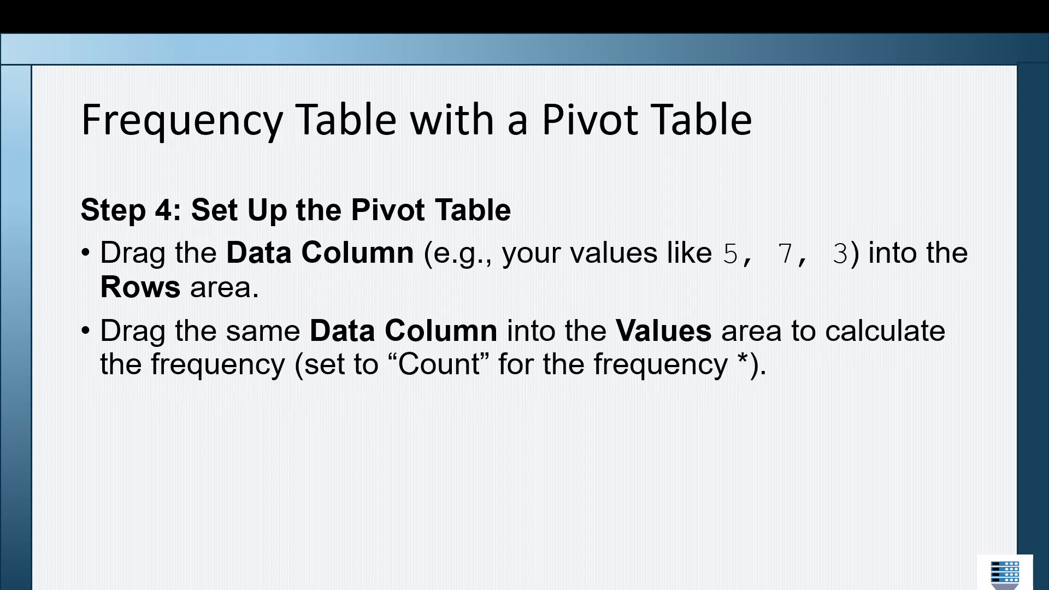
key(Right)
key(Right)
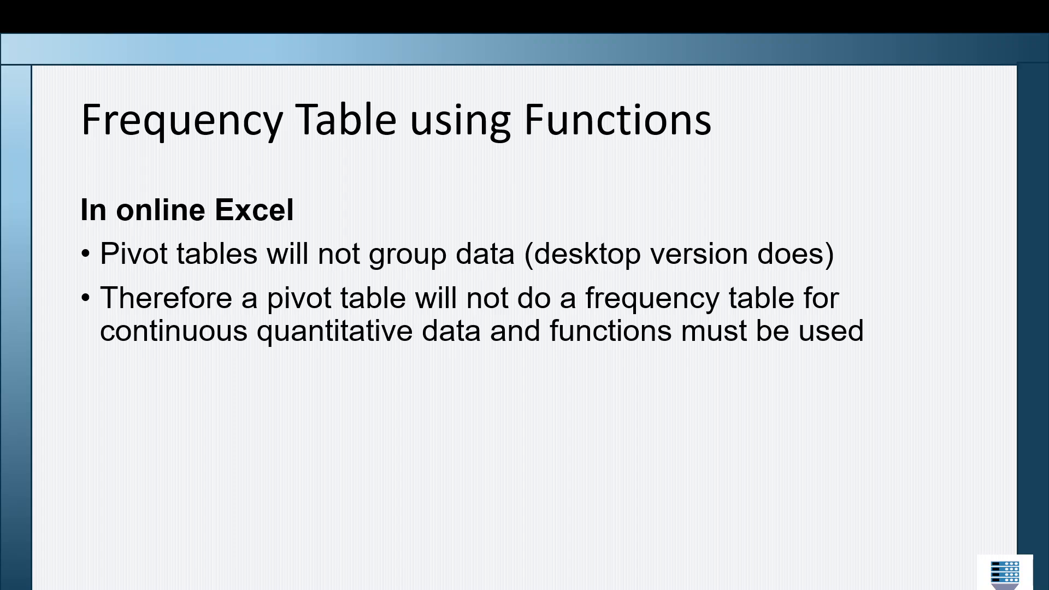
key(Right)
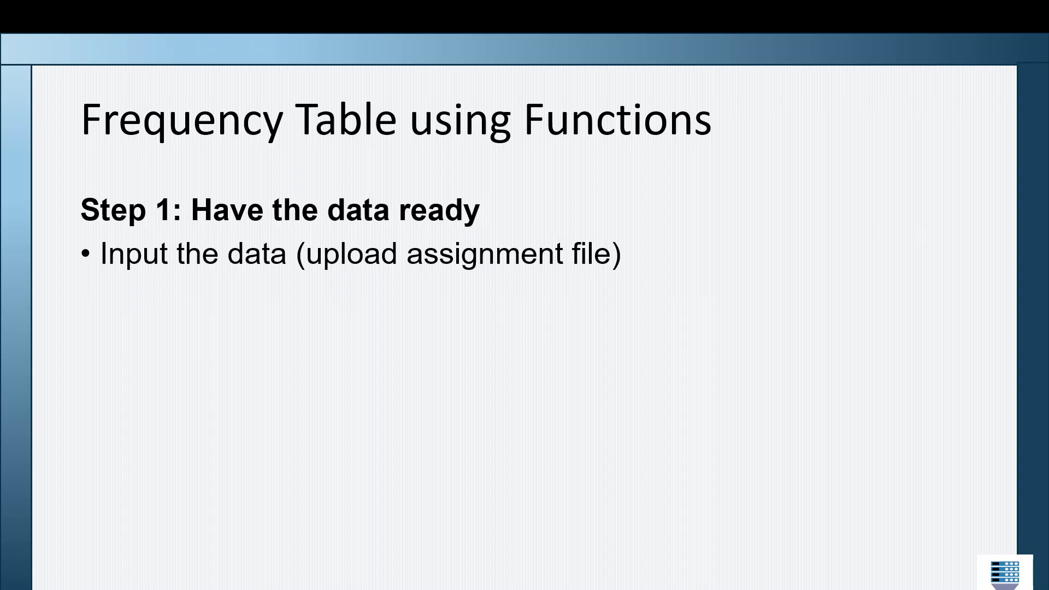
key(Right)
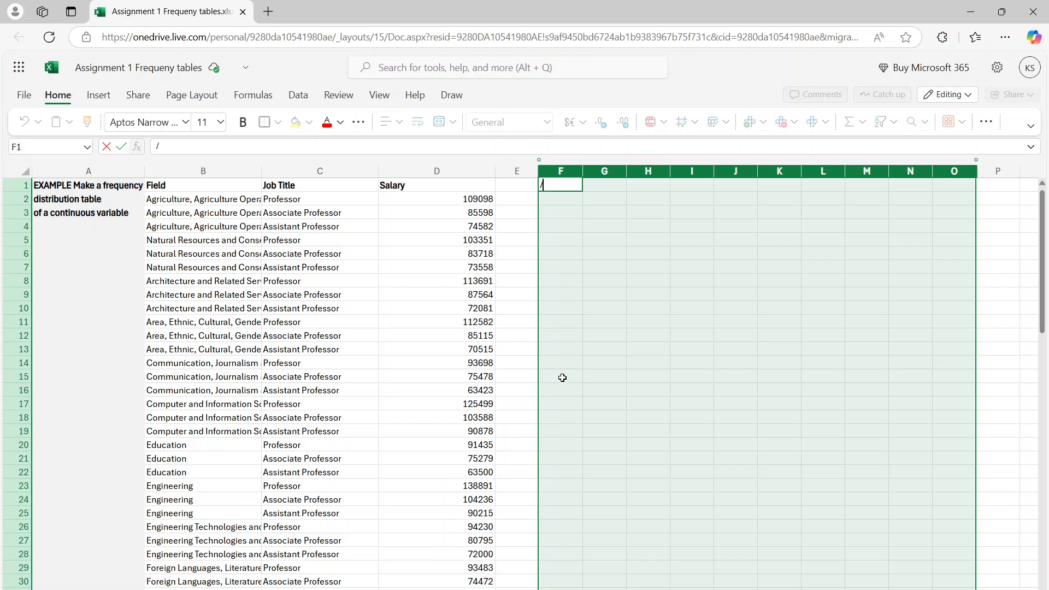
Clear the stray entry in F1 and create a PivotTable from the Salary column D, placed in F2 of the existing worksheet.
key(BackSpace)
click(400, 169)
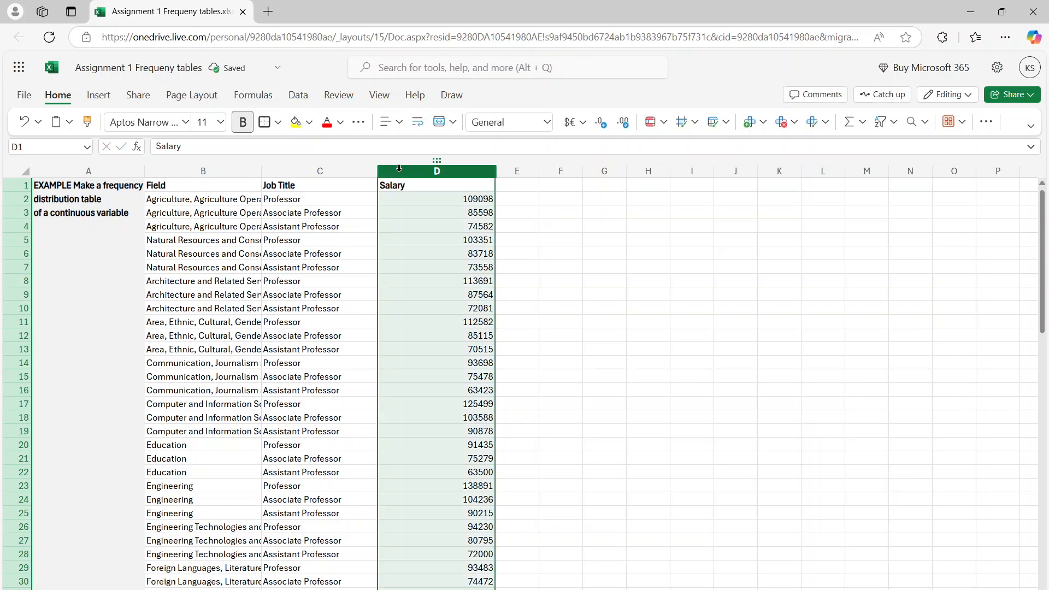
click(102, 95)
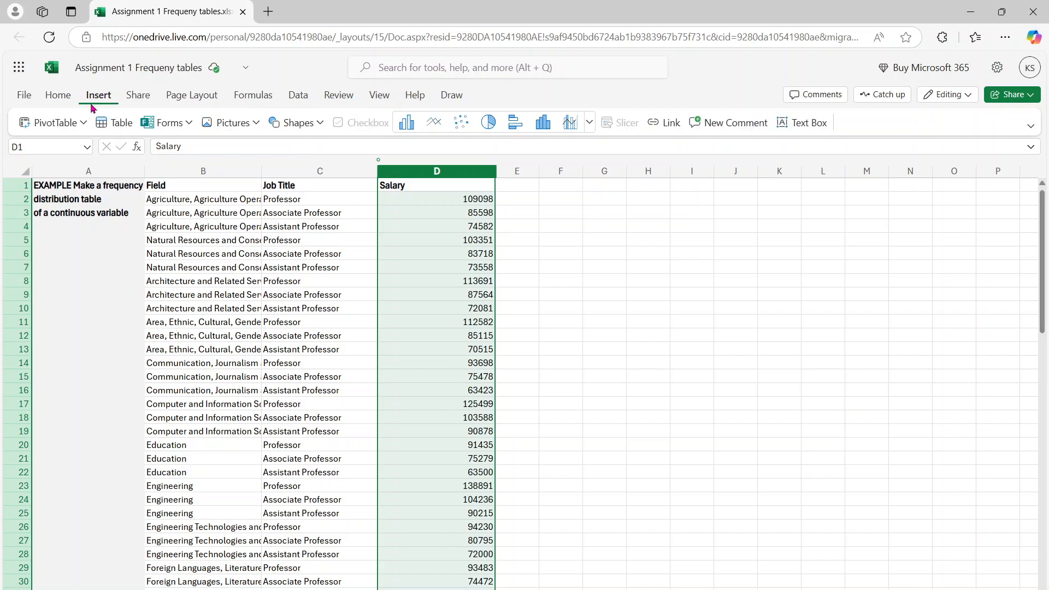
click(66, 123)
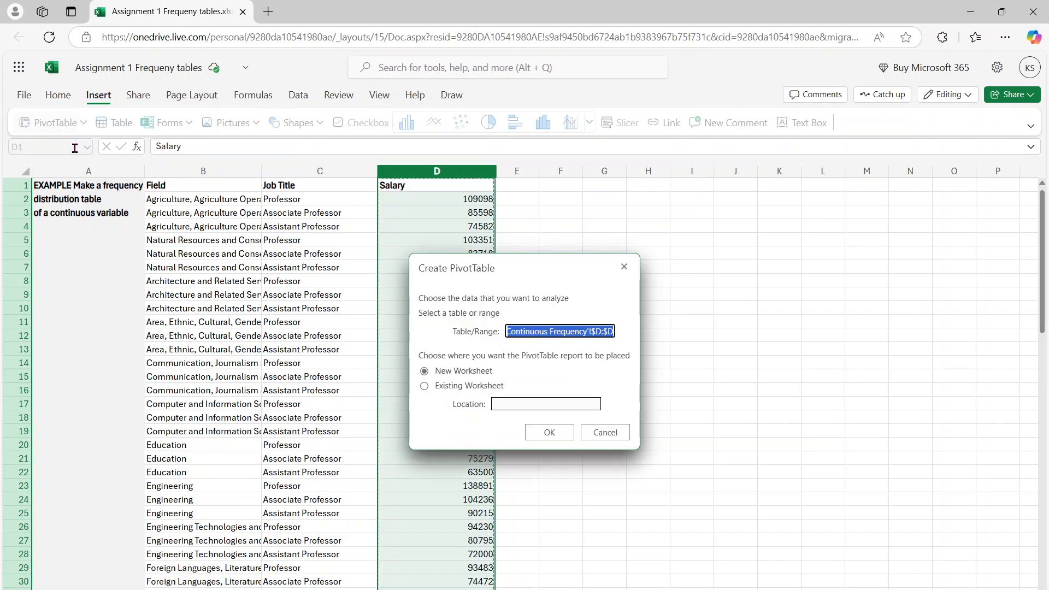
click(457, 386)
click(522, 403)
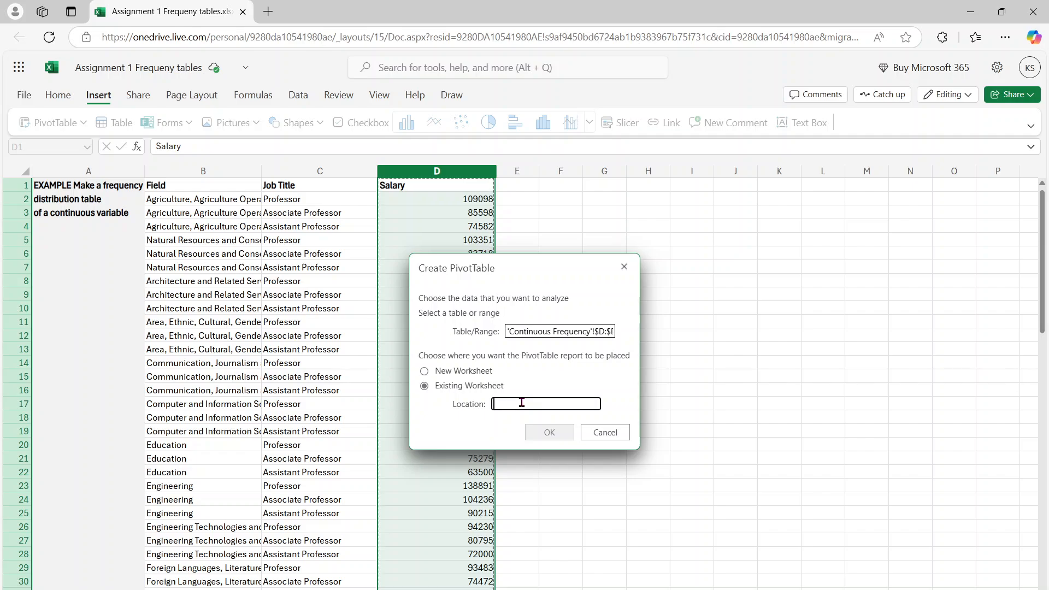
click(579, 198)
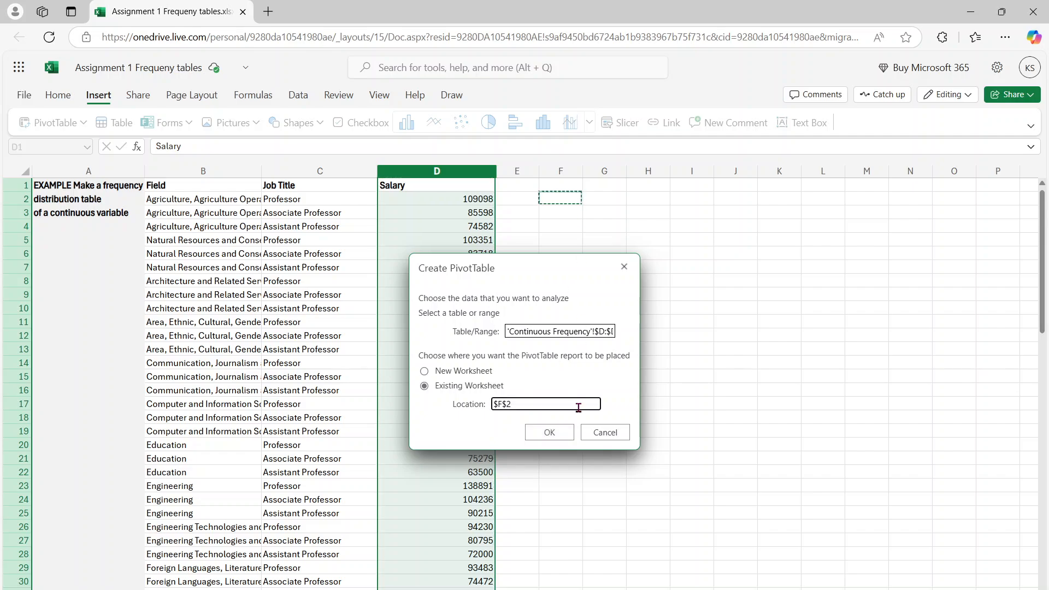
click(563, 434)
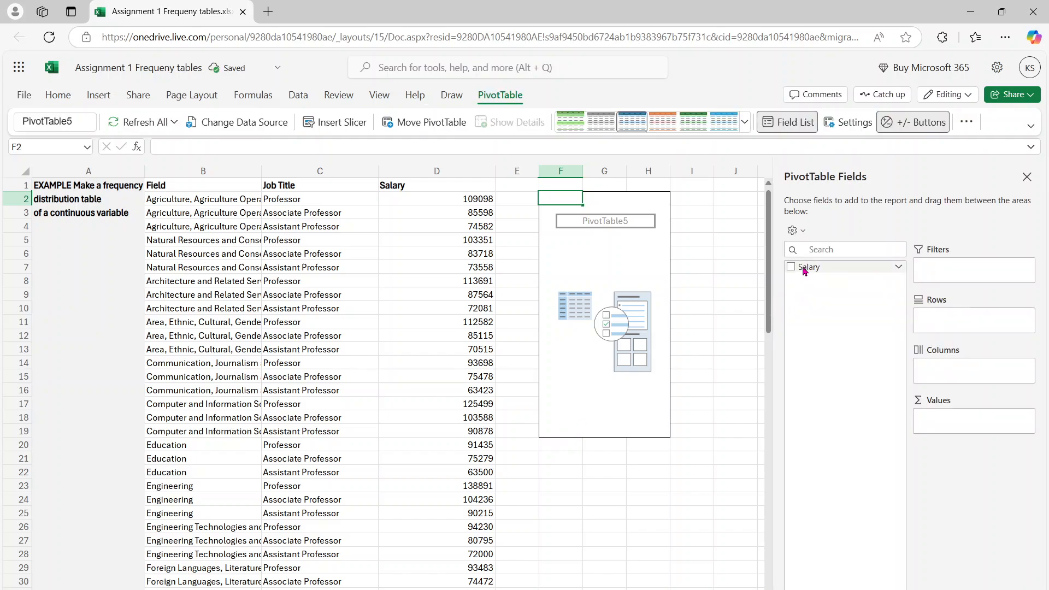
Use the Salary field as the PivotTable's rows and look through the listed salaries.
drag(803, 270, 945, 323)
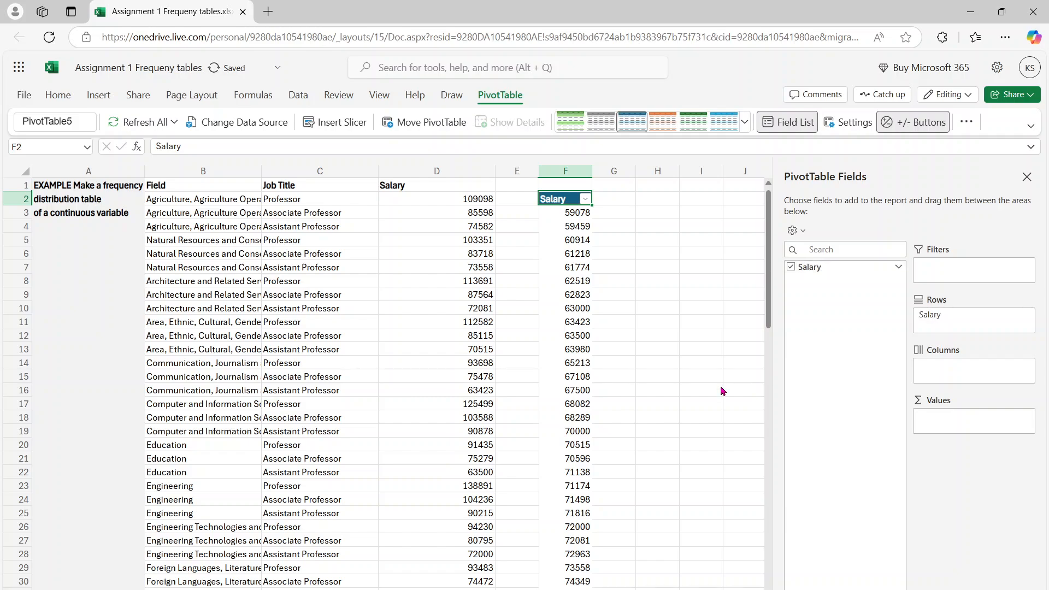
click(769, 512)
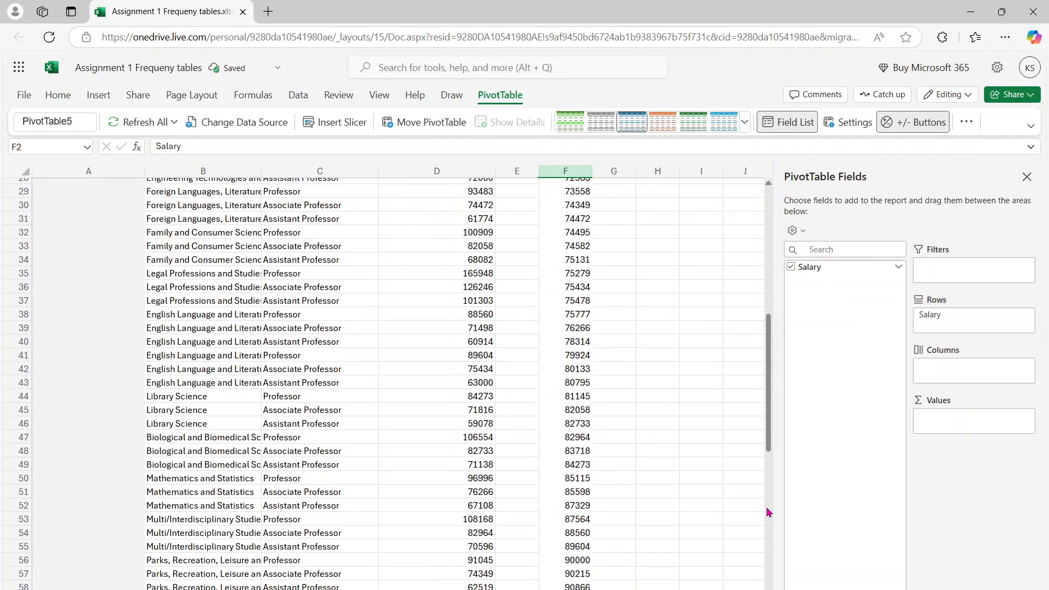
click(769, 512)
click(769, 512)
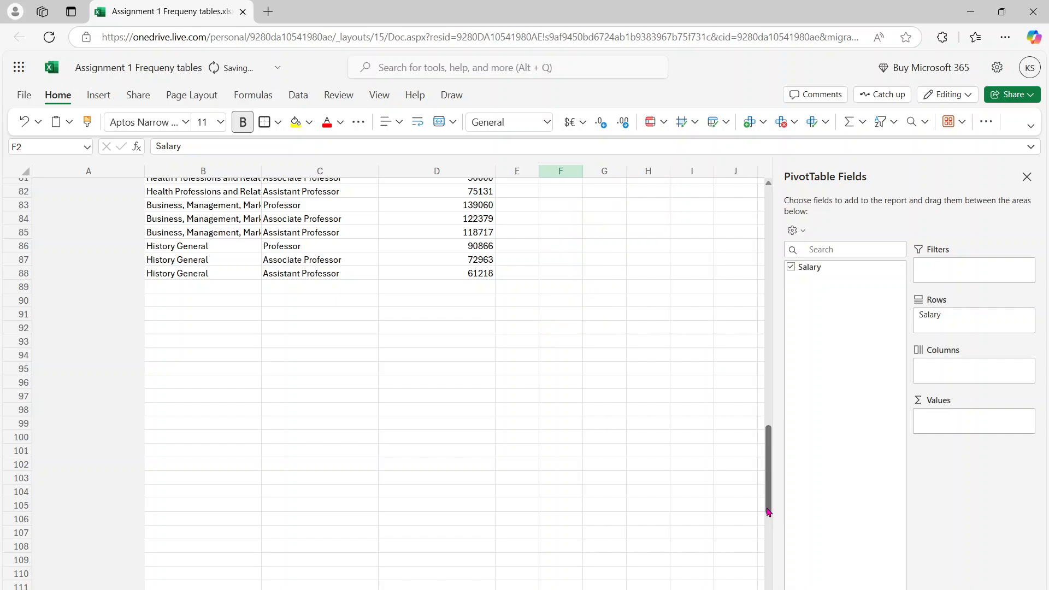
Close the PivotTable field list and delete the whole Salary PivotTable at F2.
click(1026, 176)
click(1043, 202)
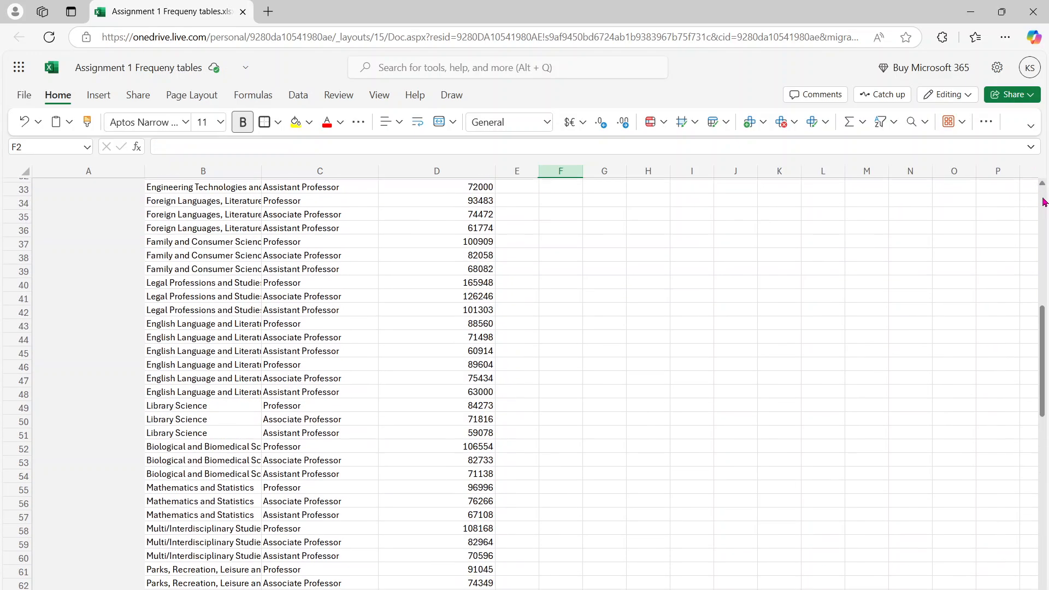
click(1042, 202)
click(634, 211)
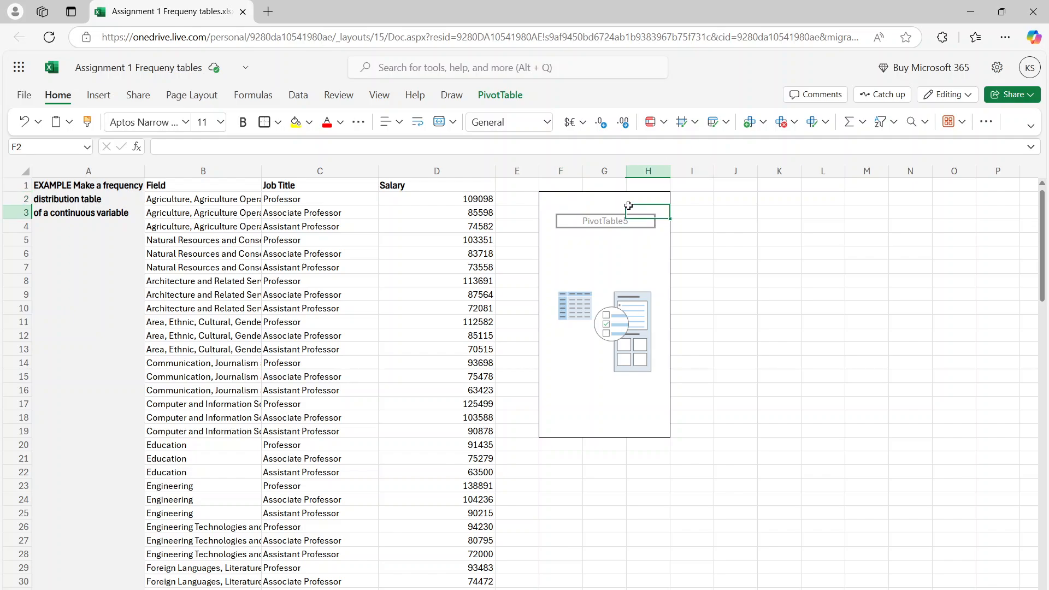
click(549, 199)
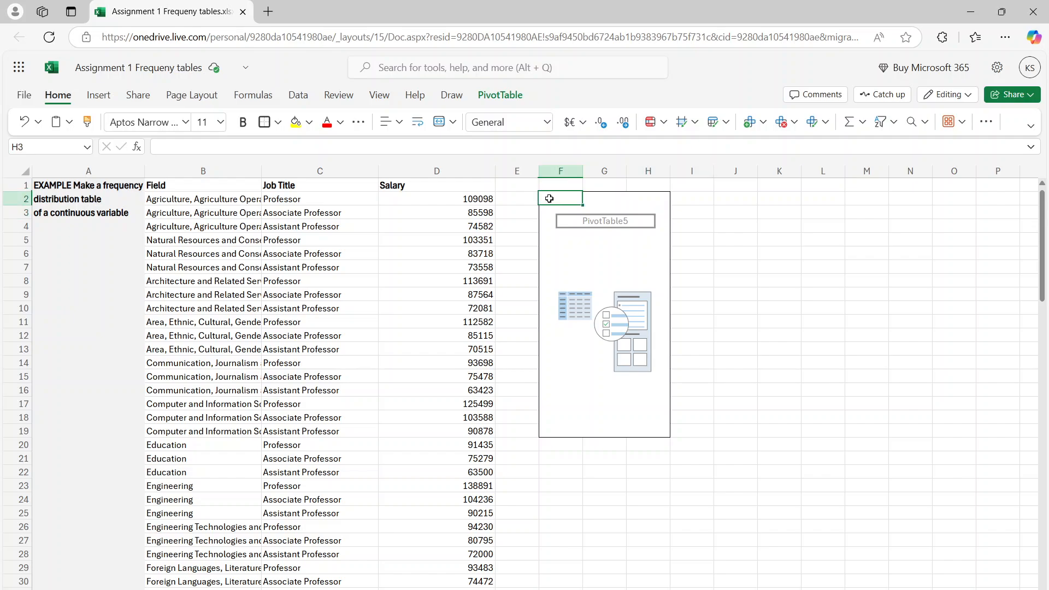
key(Delete)
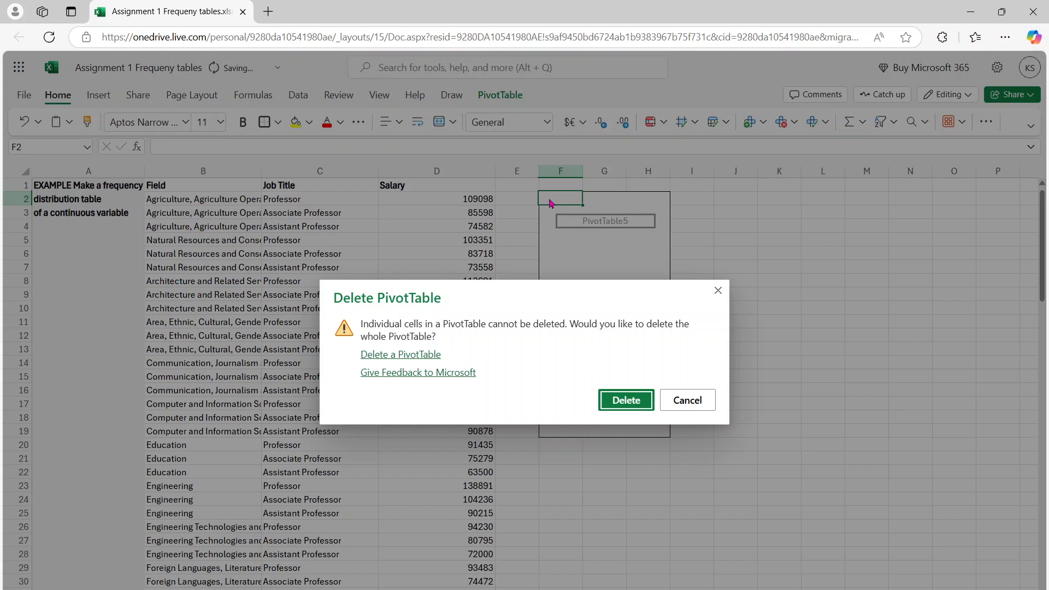
click(641, 395)
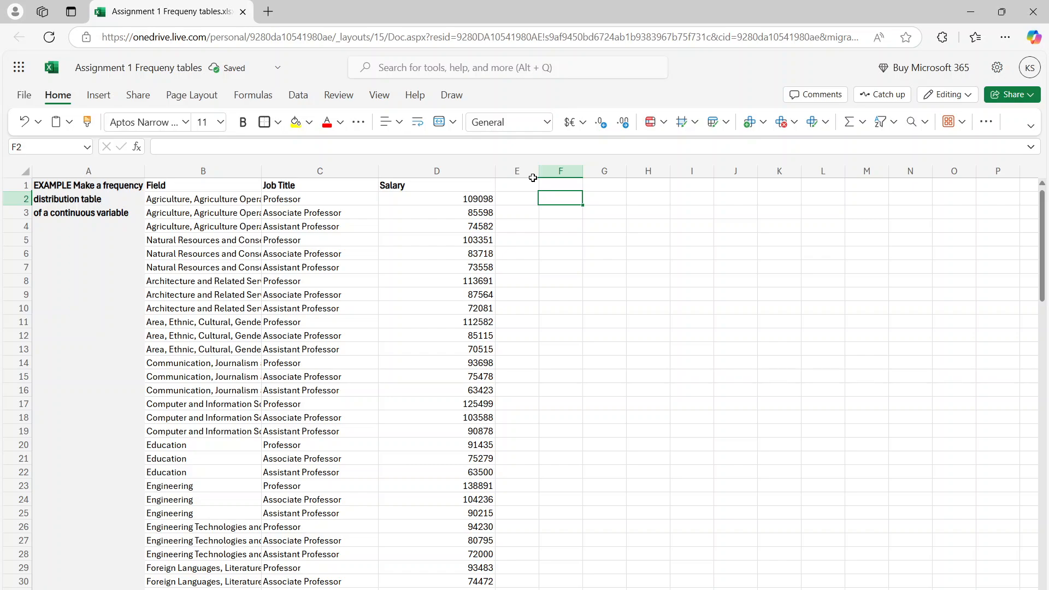
Label F2 as N and count the salaries of column D in G2 with the COUNT function.
text(N)
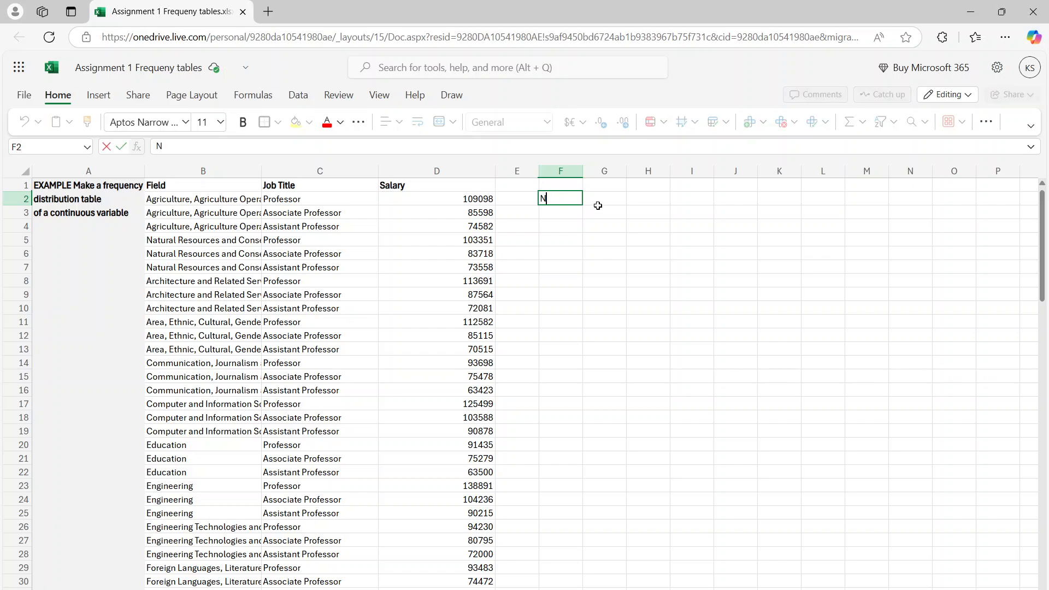
key(Tab)
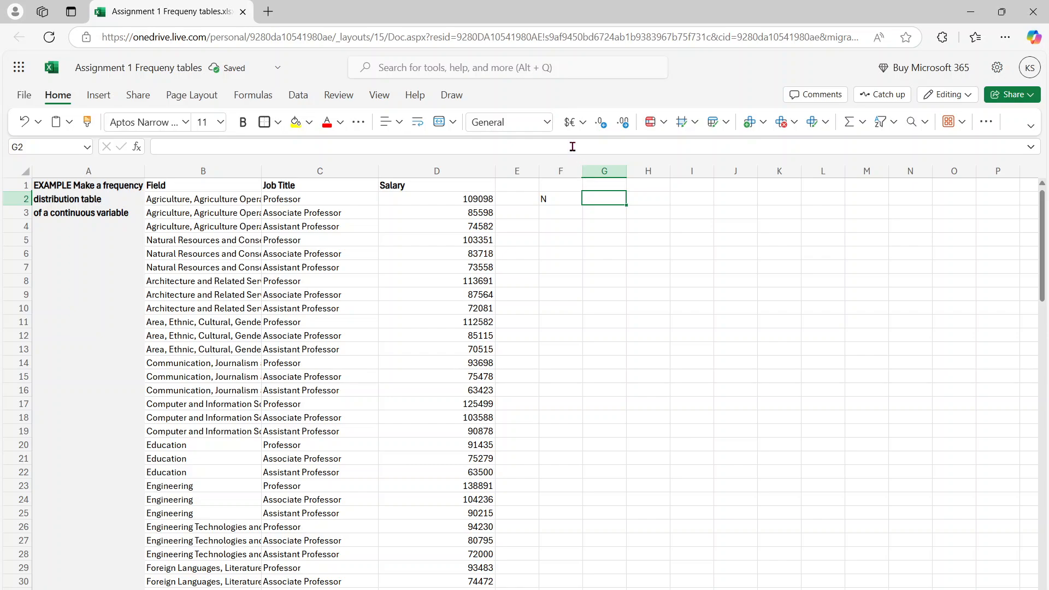
click(572, 147)
text(=cou)
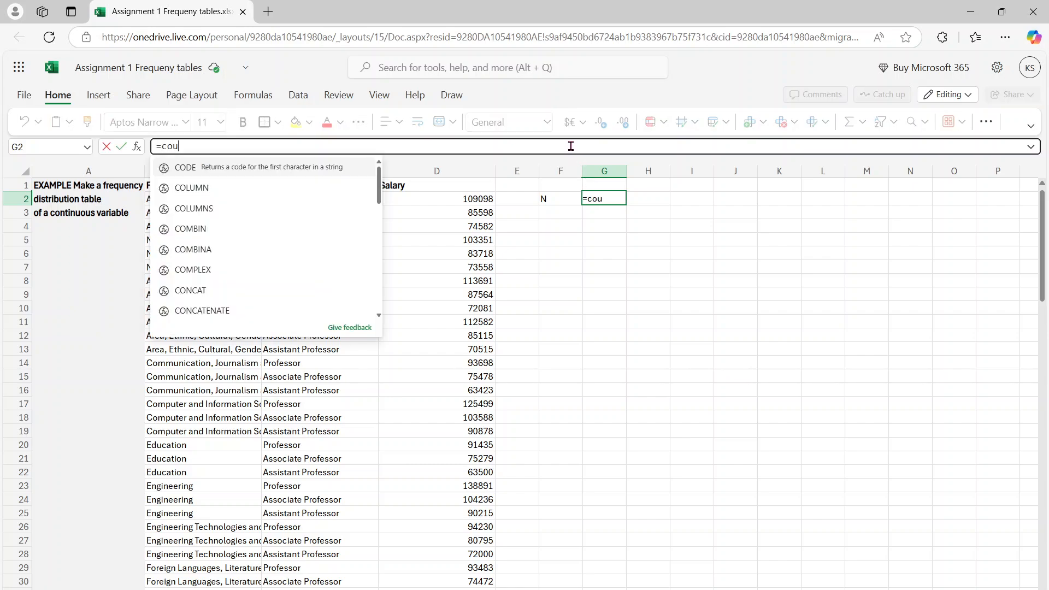
text(nt()
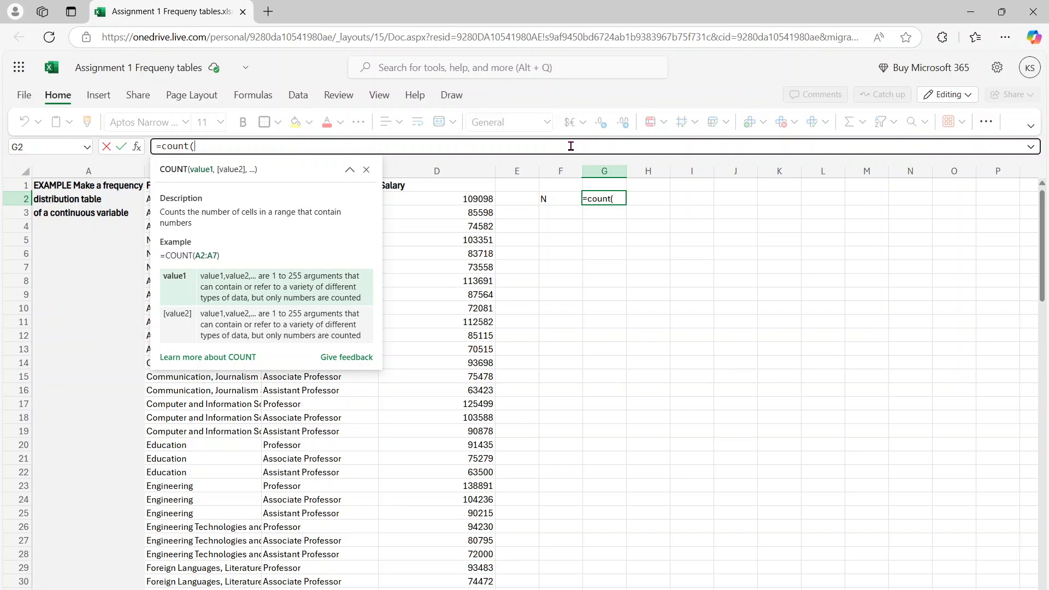
click(457, 164)
key(Return)
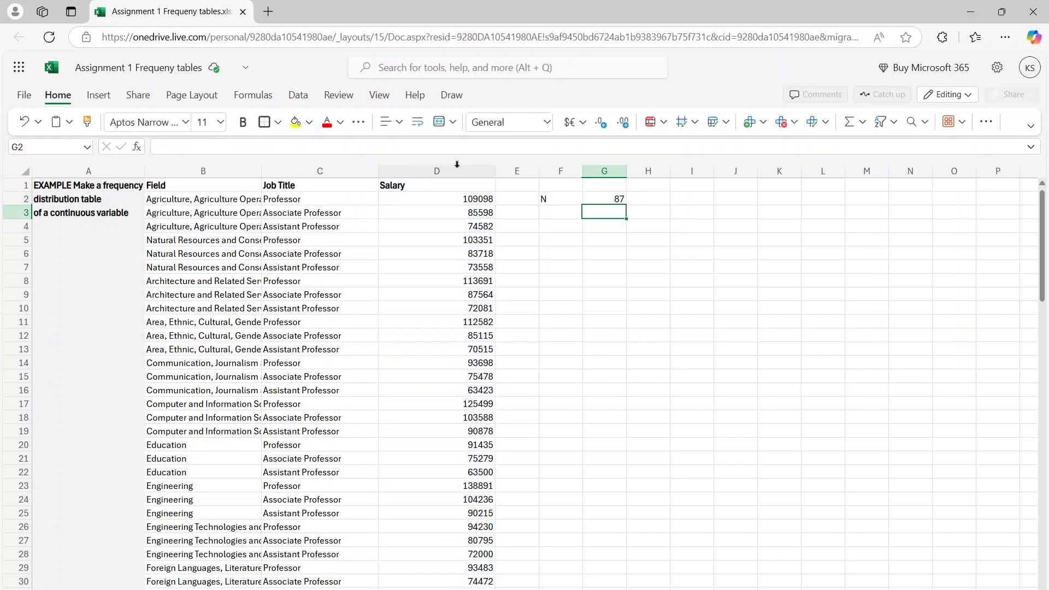
Label F3 as min and calculate the lowest salary of column D in G3 with the MIN function.
click(553, 217)
text(min)
key(Tab)
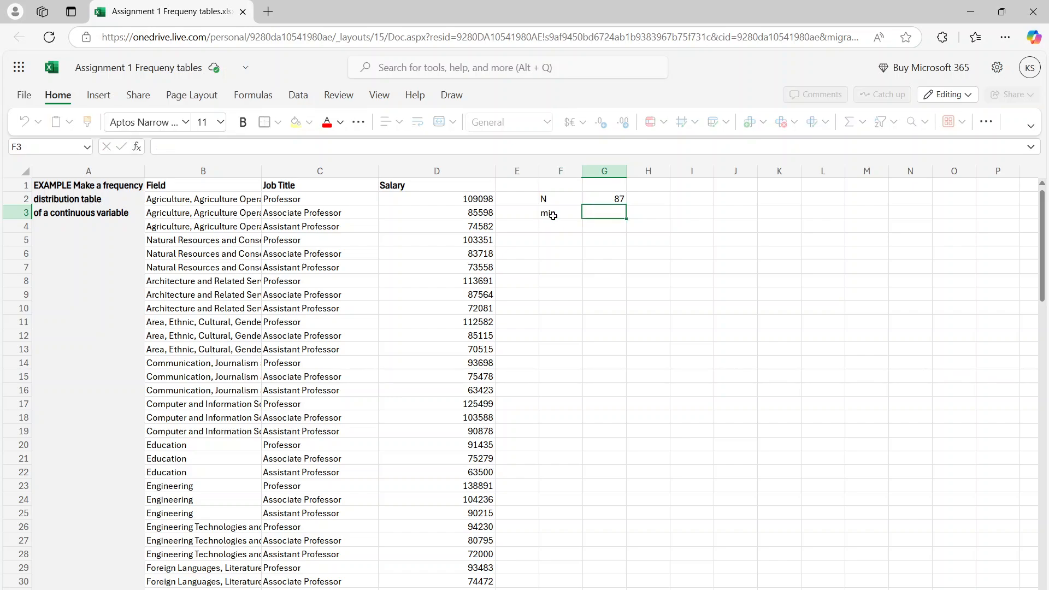
click(547, 147)
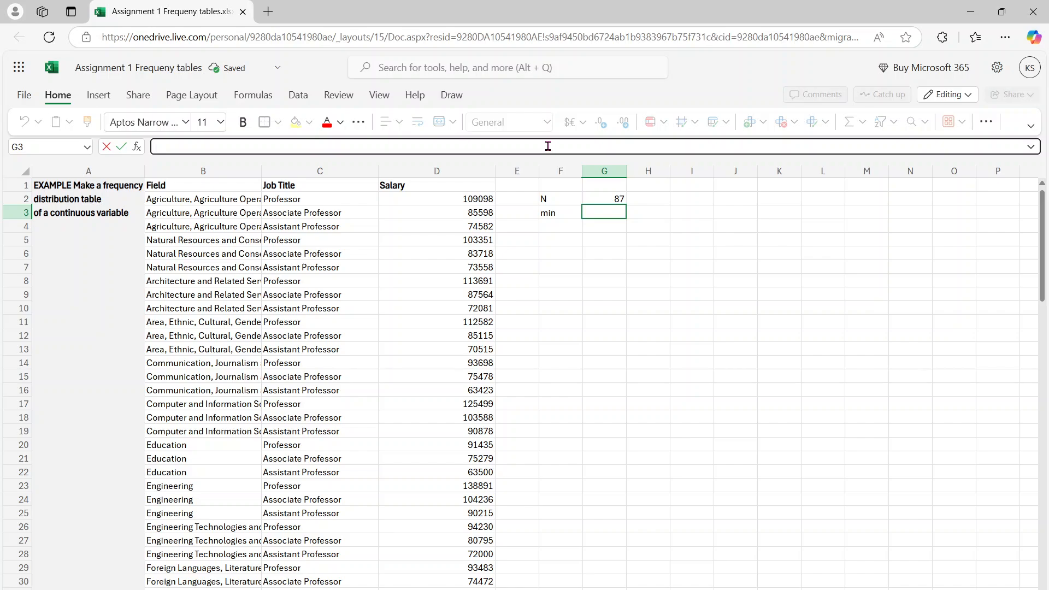
text(=min()
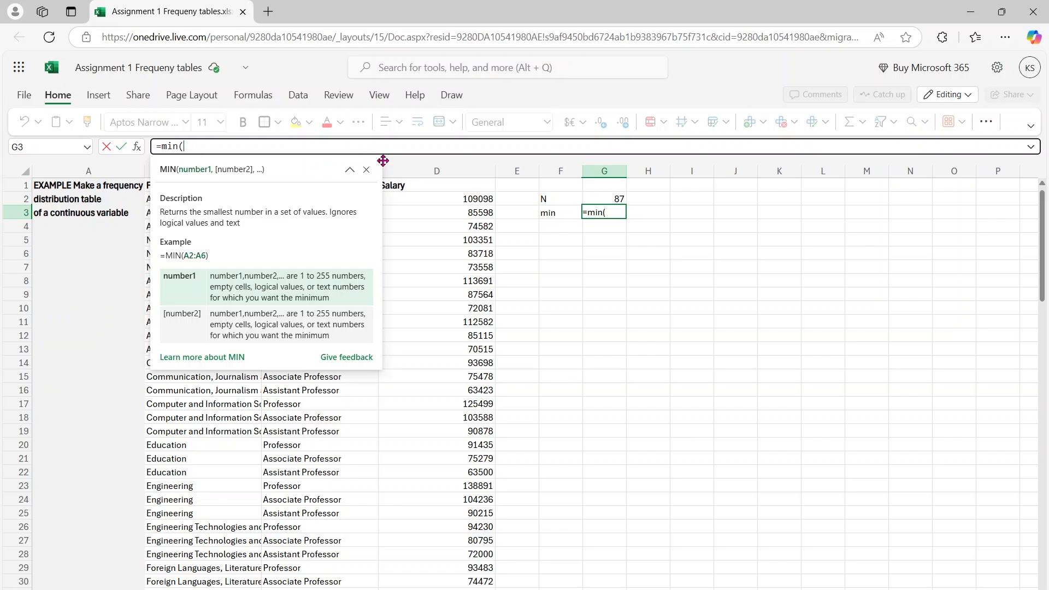
click(413, 165)
key(Return)
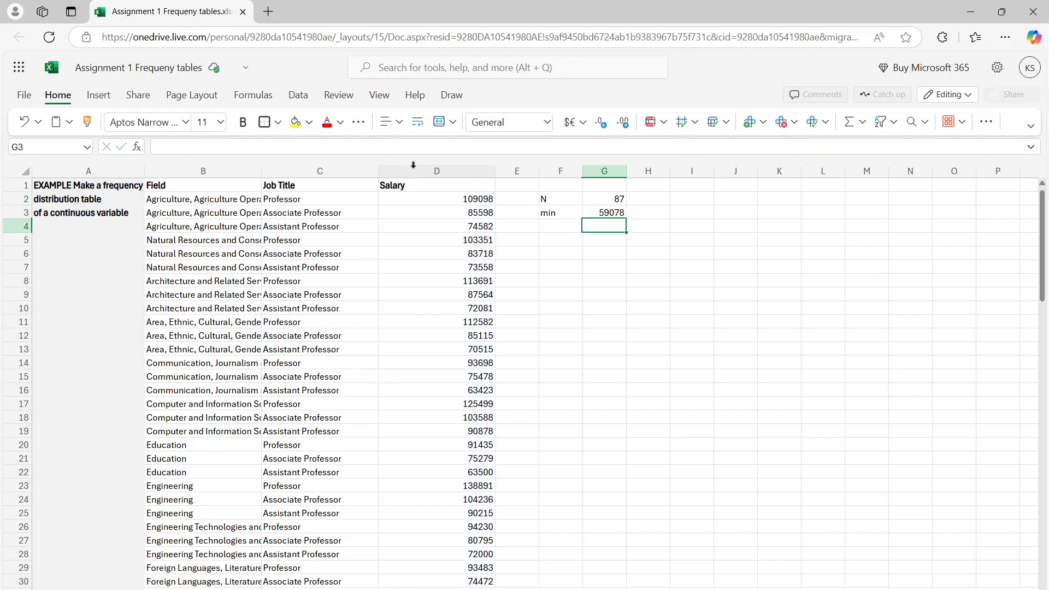
Label F4 as max and calculate the highest salary of column D in G4 with the MAX function.
click(570, 222)
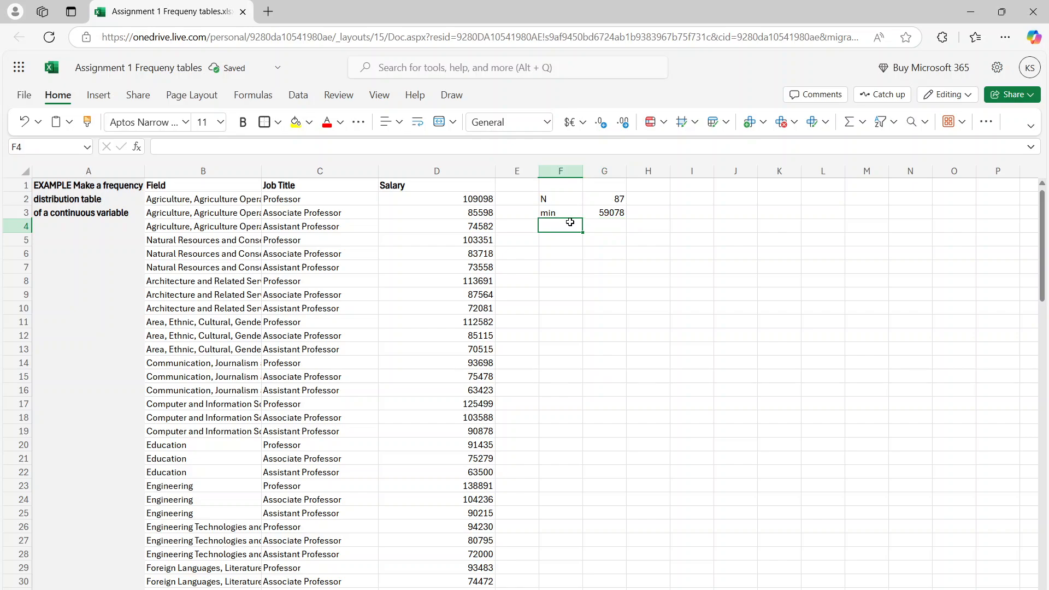
text(max)
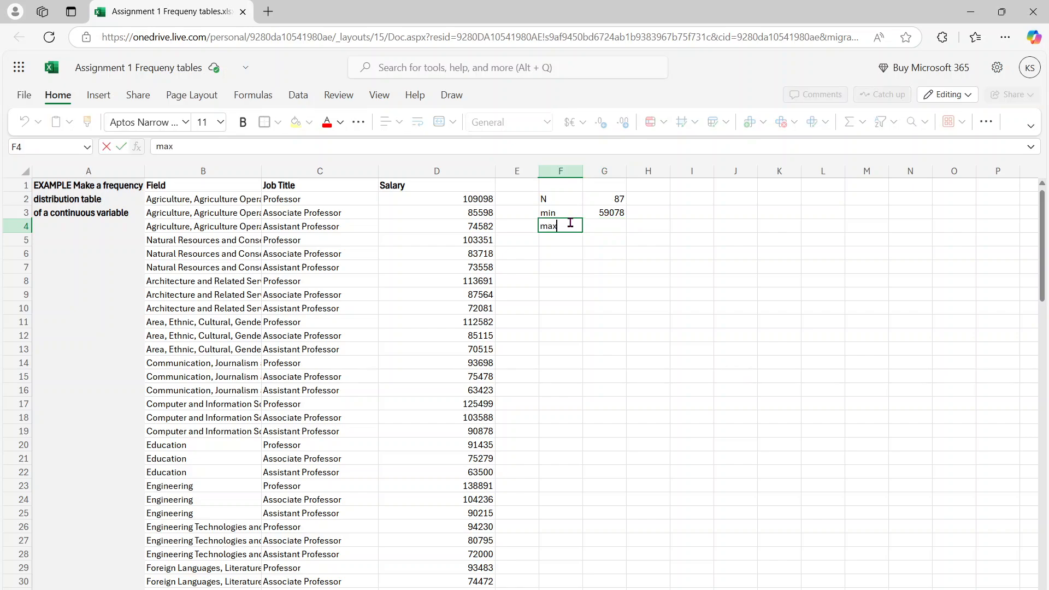
click(595, 229)
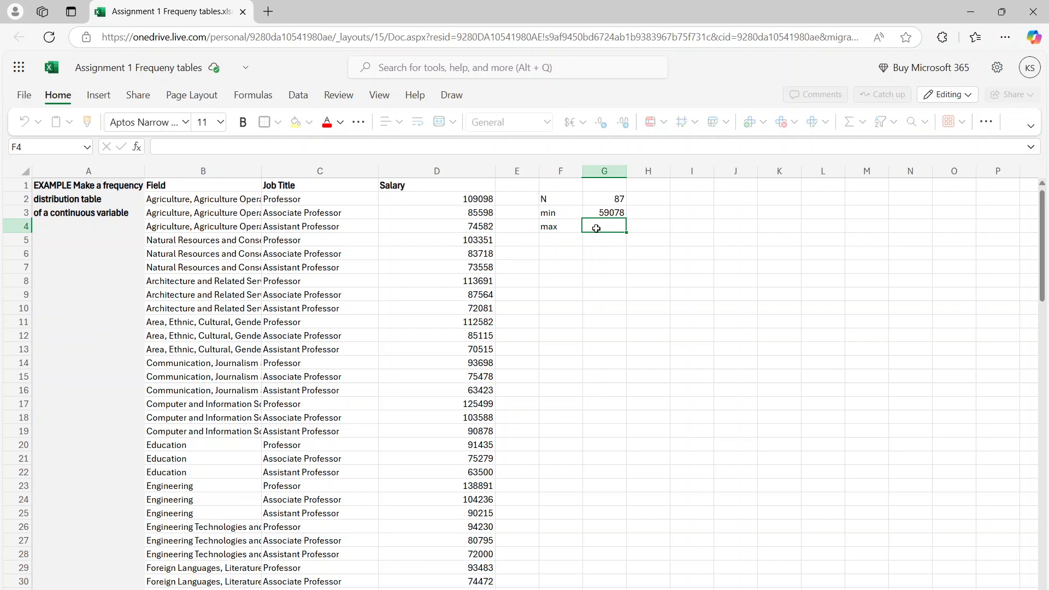
click(528, 147)
text(=max)
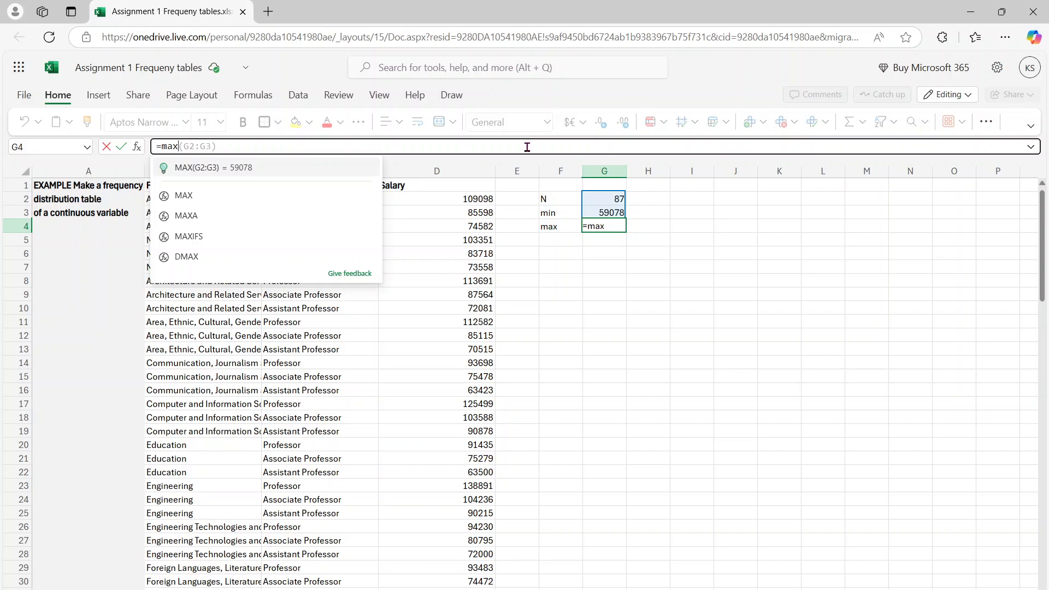
text(()
click(464, 166)
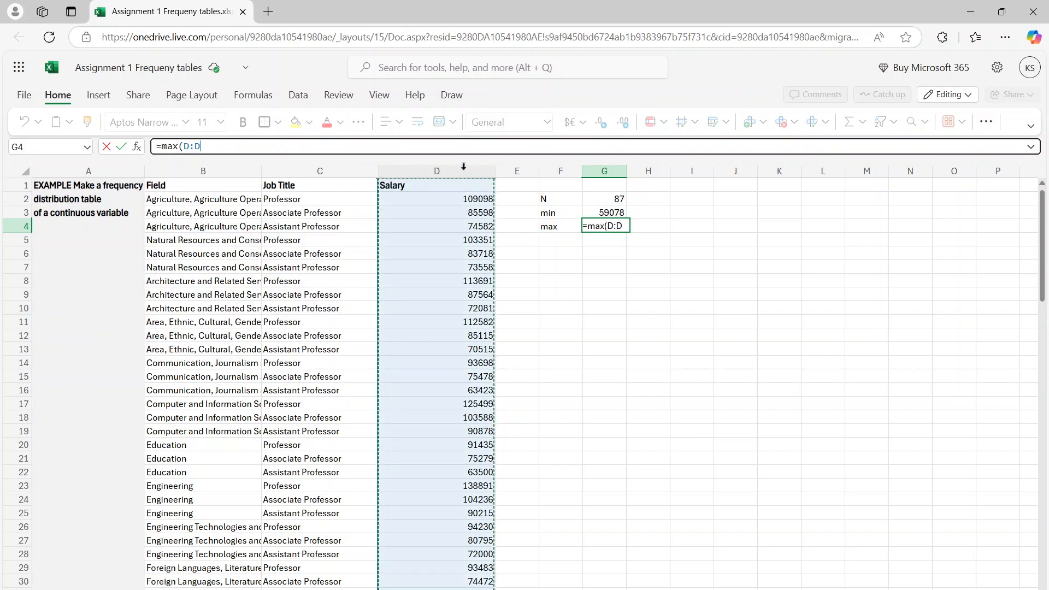
key(Return)
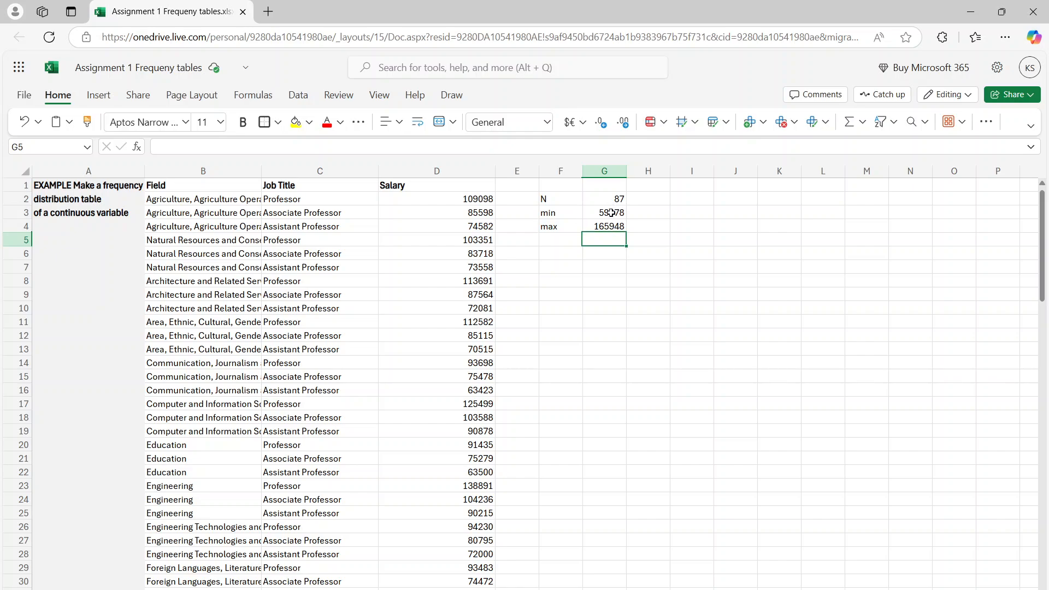
Add the heading Bin in J2 and enter the upper limits 50000 in J3 and 60000 in J4.
click(720, 200)
text(Bin)
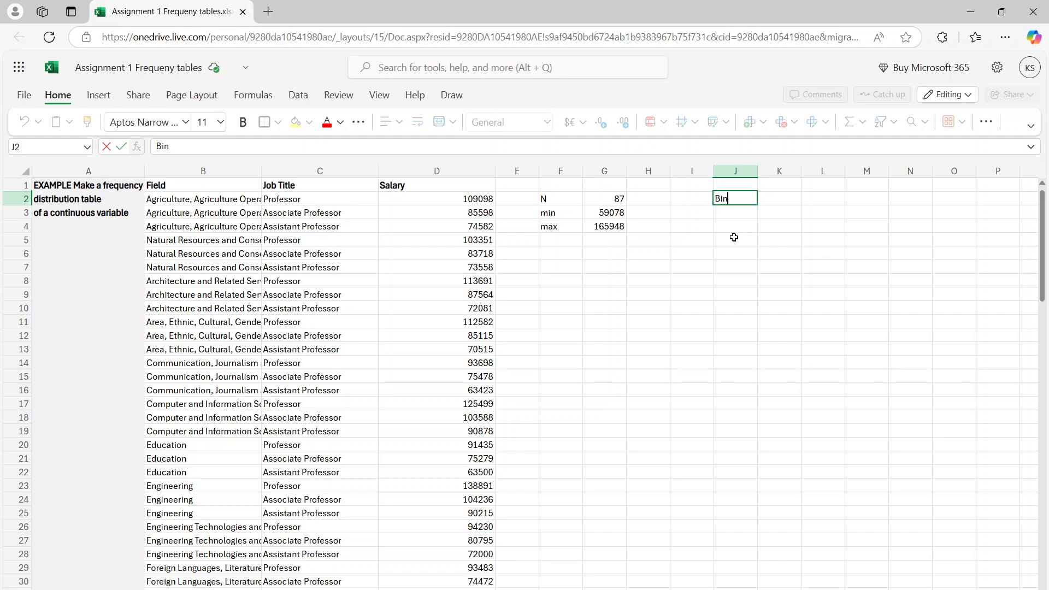
click(694, 214)
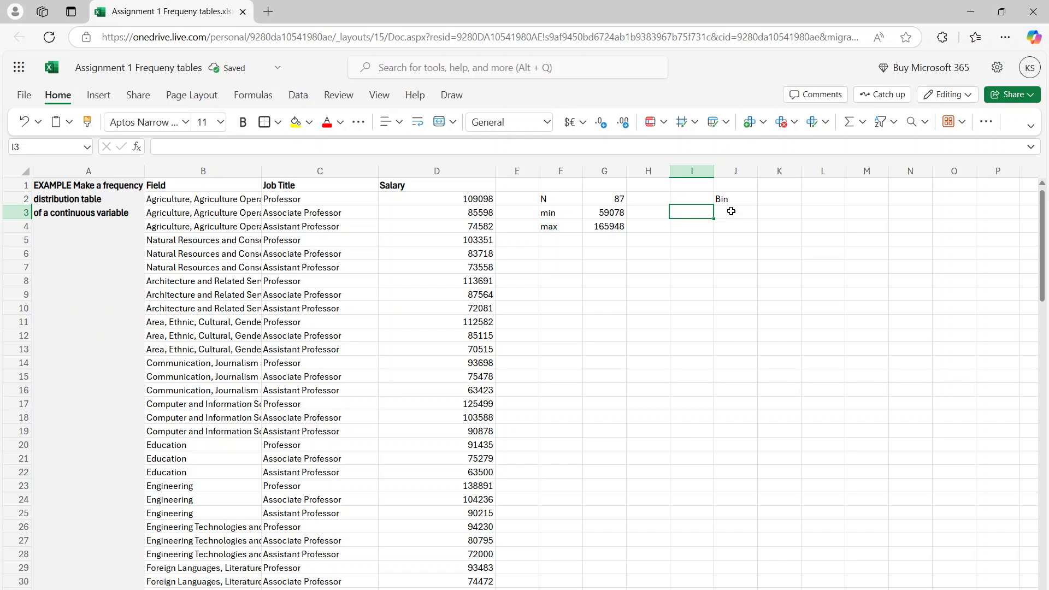
click(731, 212)
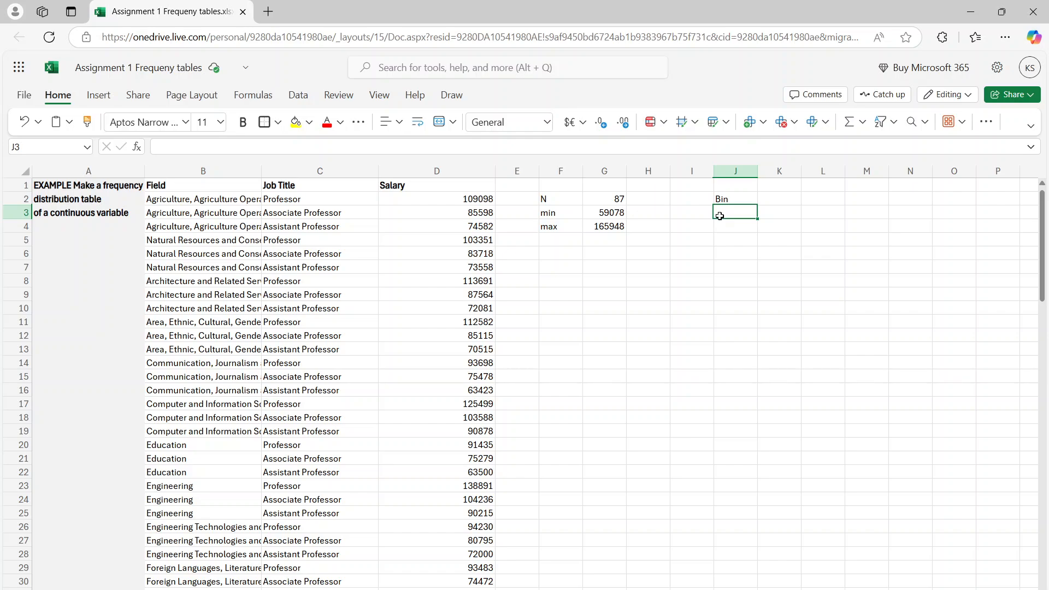
text(6)
key(BackSpace)
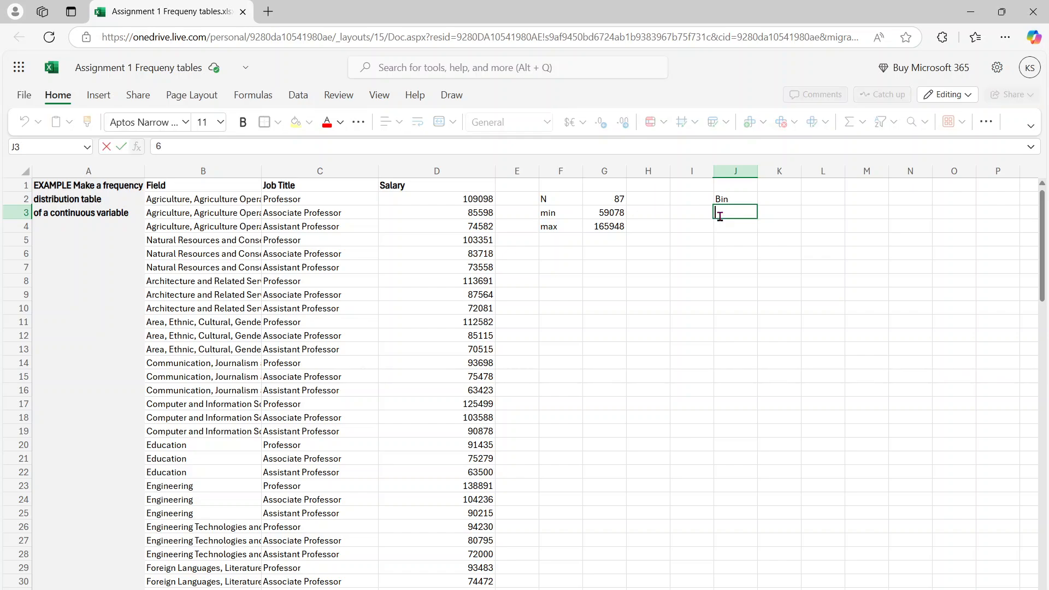
text(50000)
key(Return)
text(6000)
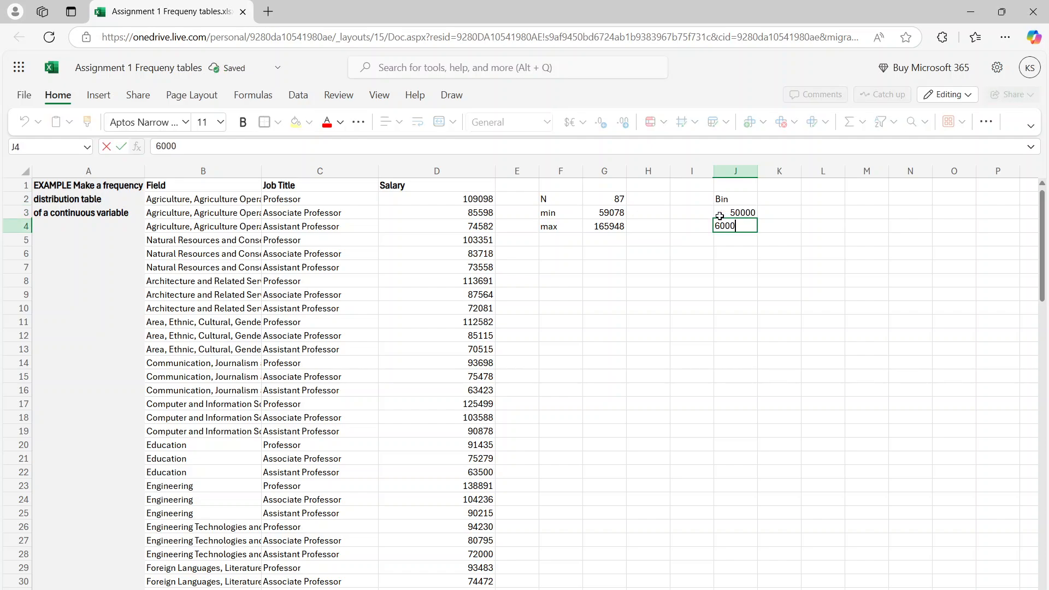
text(0)
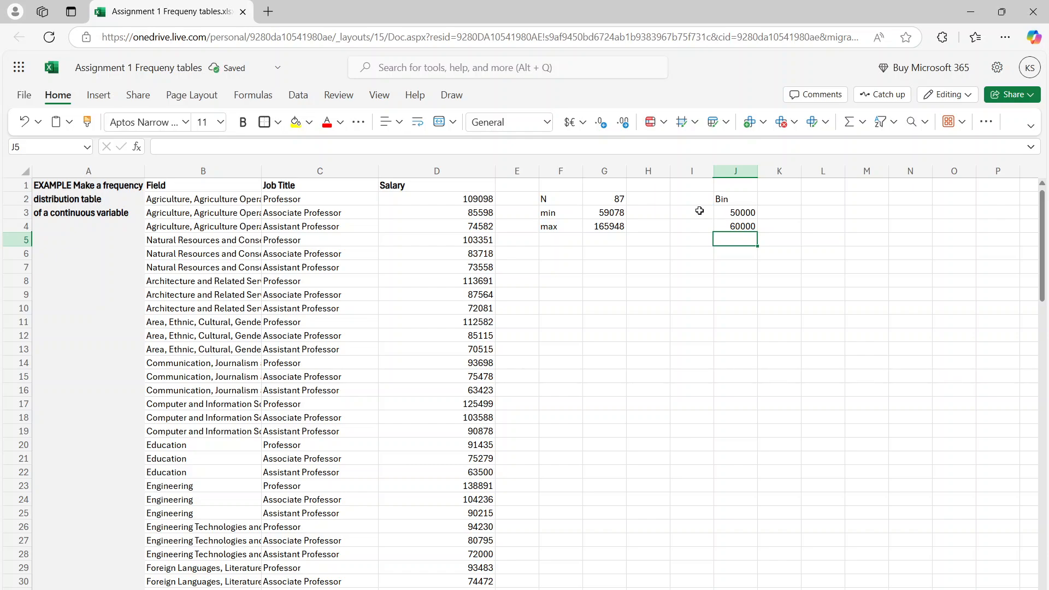
Enter < in I3 and the lower limit 50001 in I4 beside the bins.
click(700, 211)
text(<)
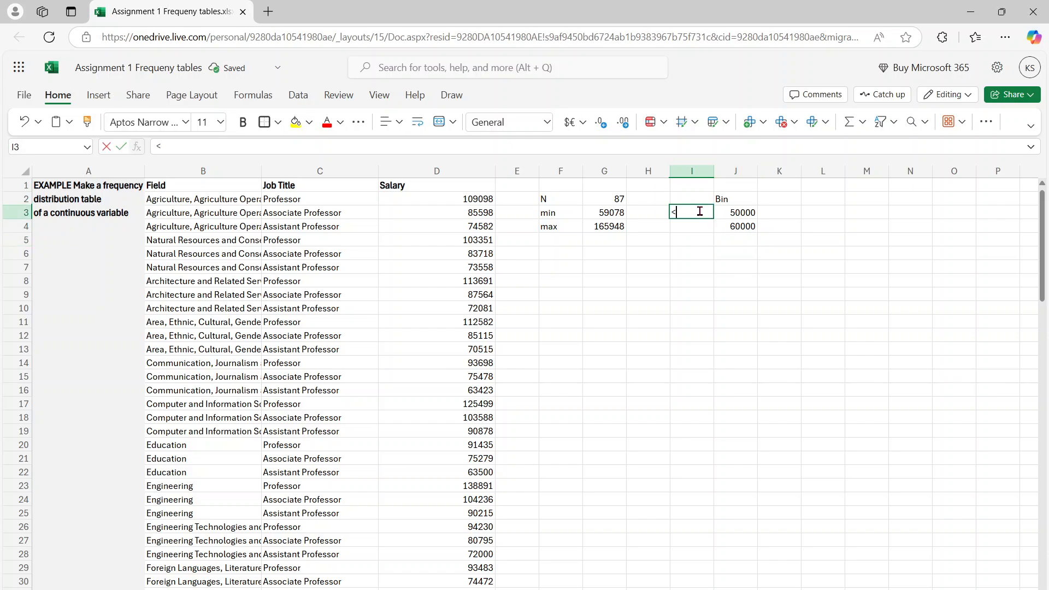
key(Return)
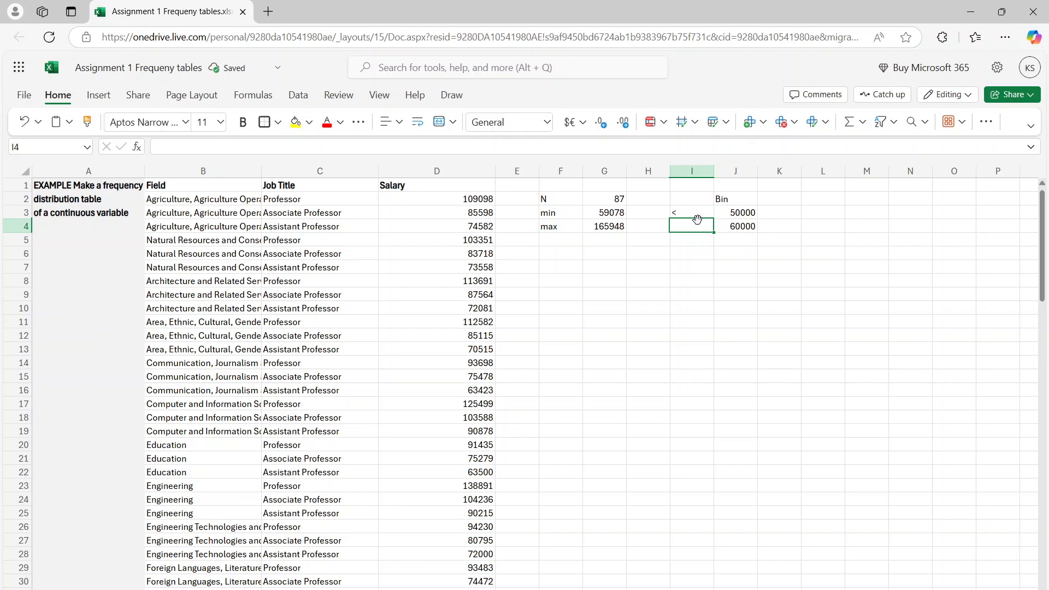
text(50001)
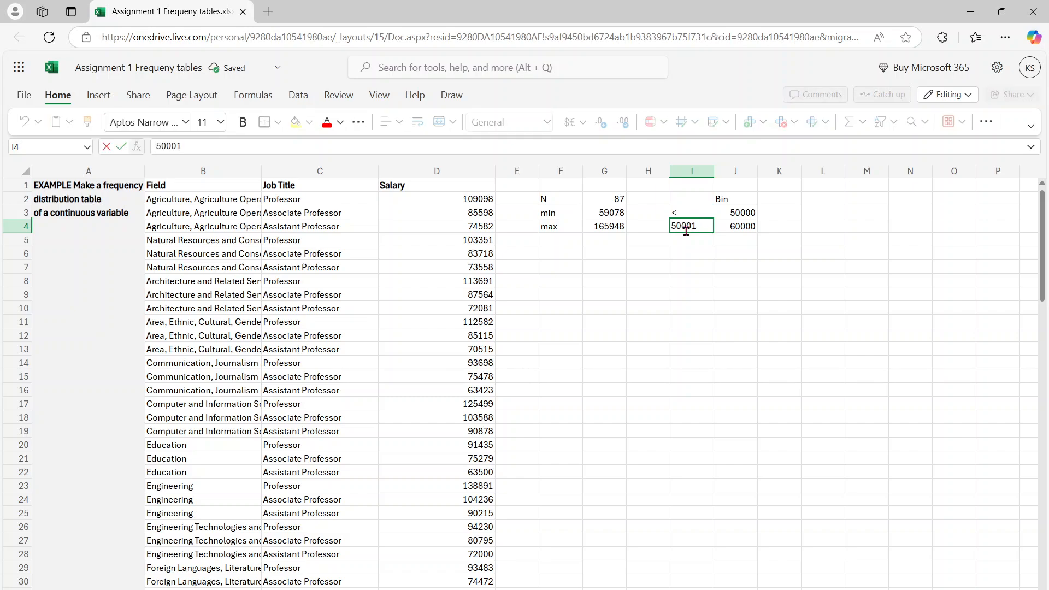
key(Return)
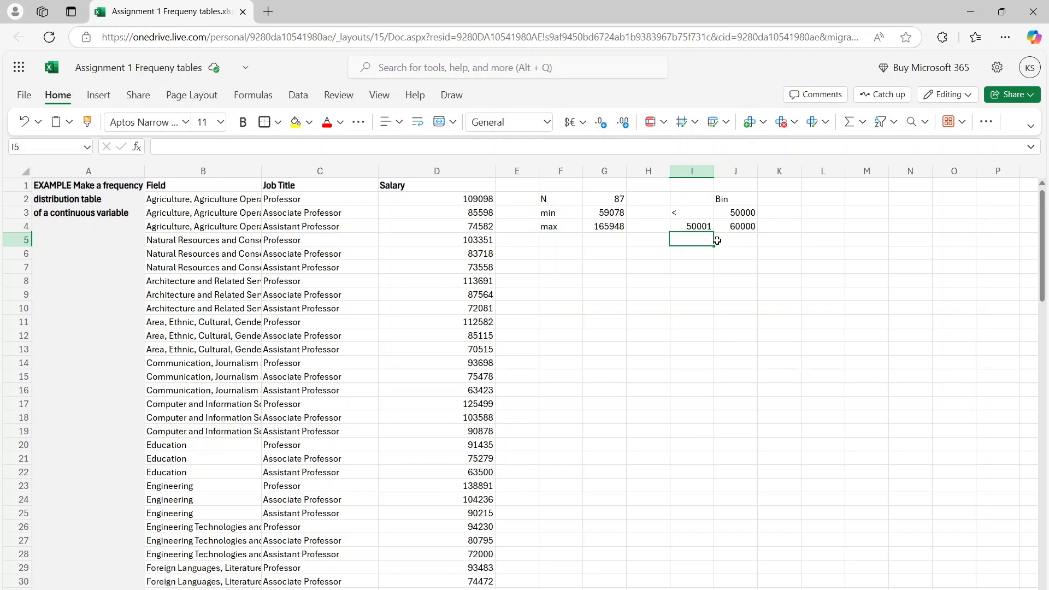
Enter 70000 in J5 and fill the bin series from J3:J5 down to 150000 in J13.
click(735, 227)
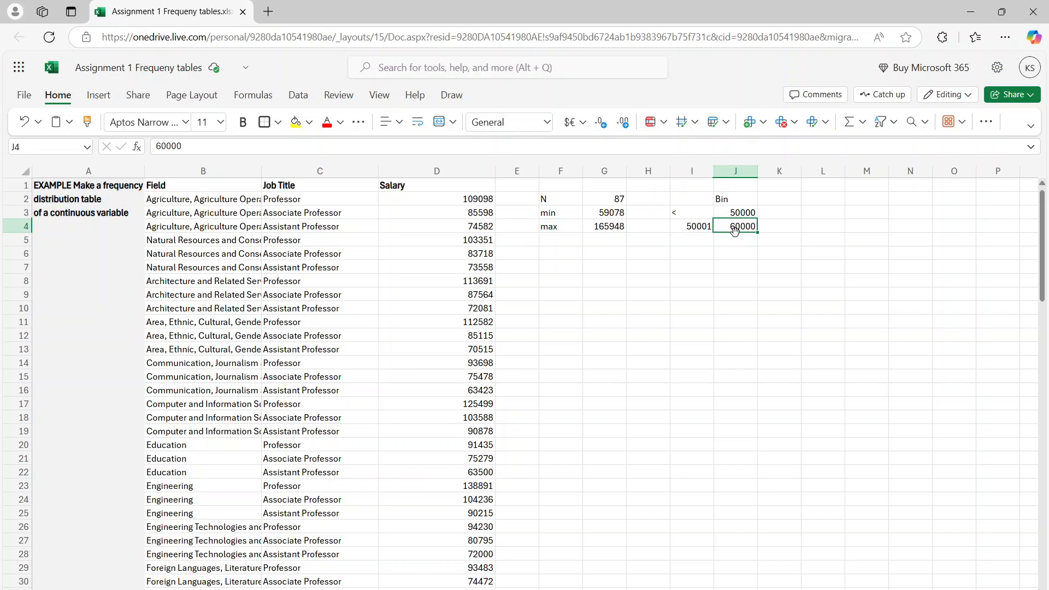
click(736, 236)
text(70000)
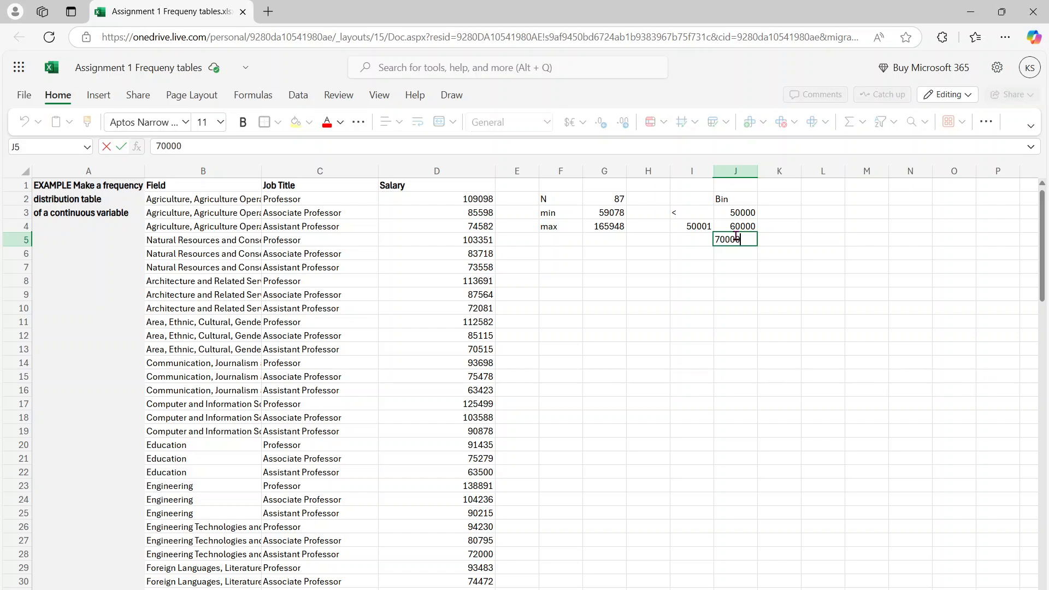
key(Return)
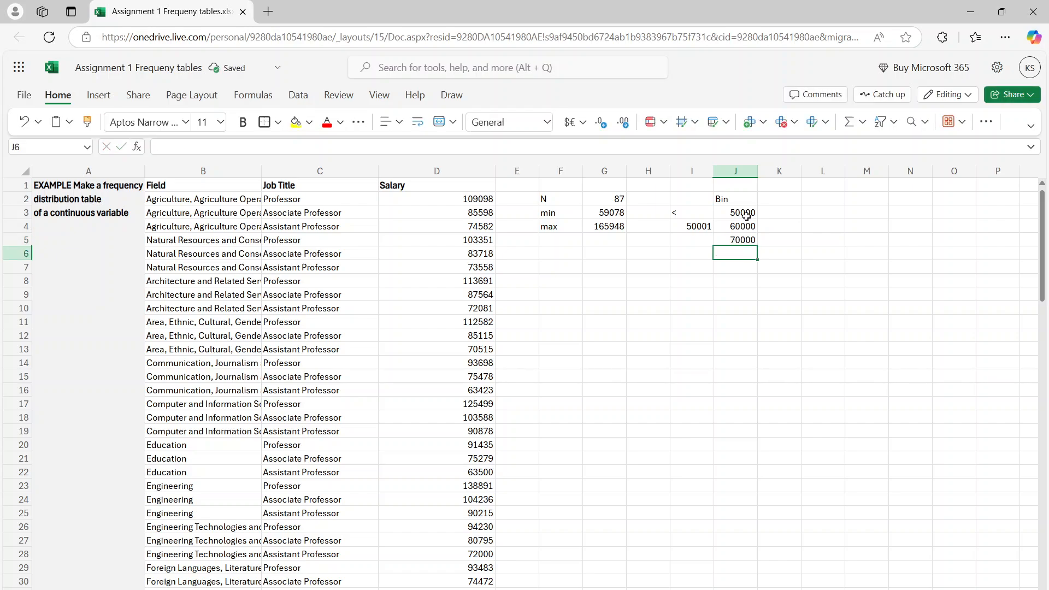
drag(746, 214, 741, 242)
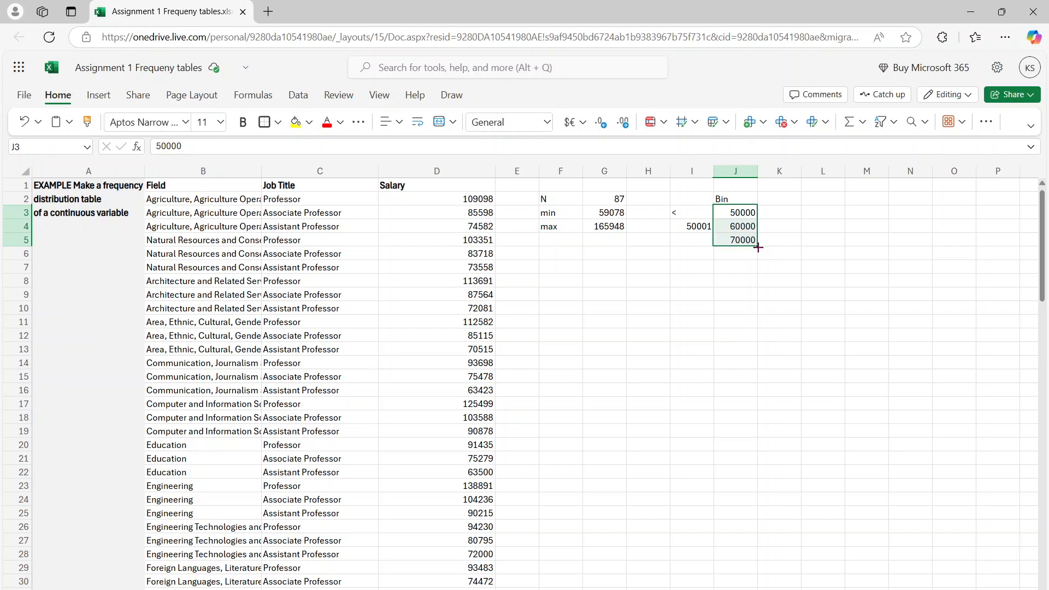
drag(758, 247, 759, 348)
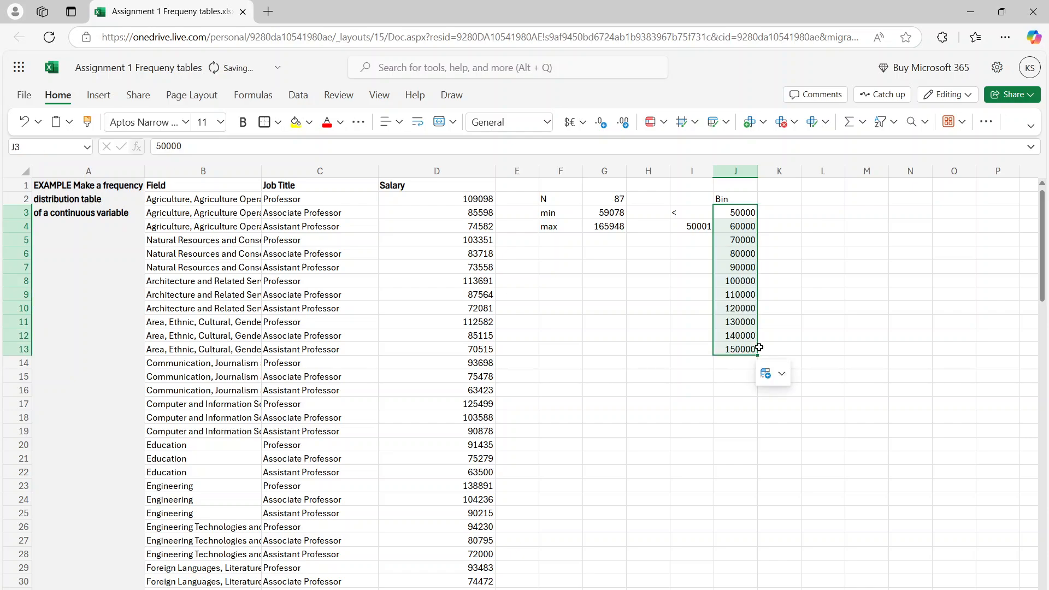
click(782, 374)
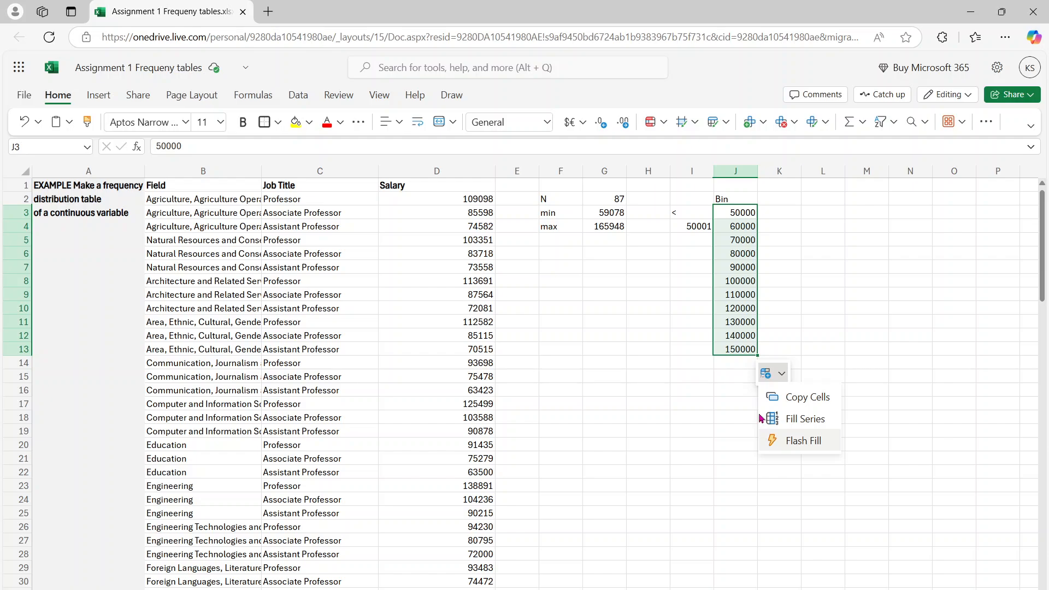
click(758, 356)
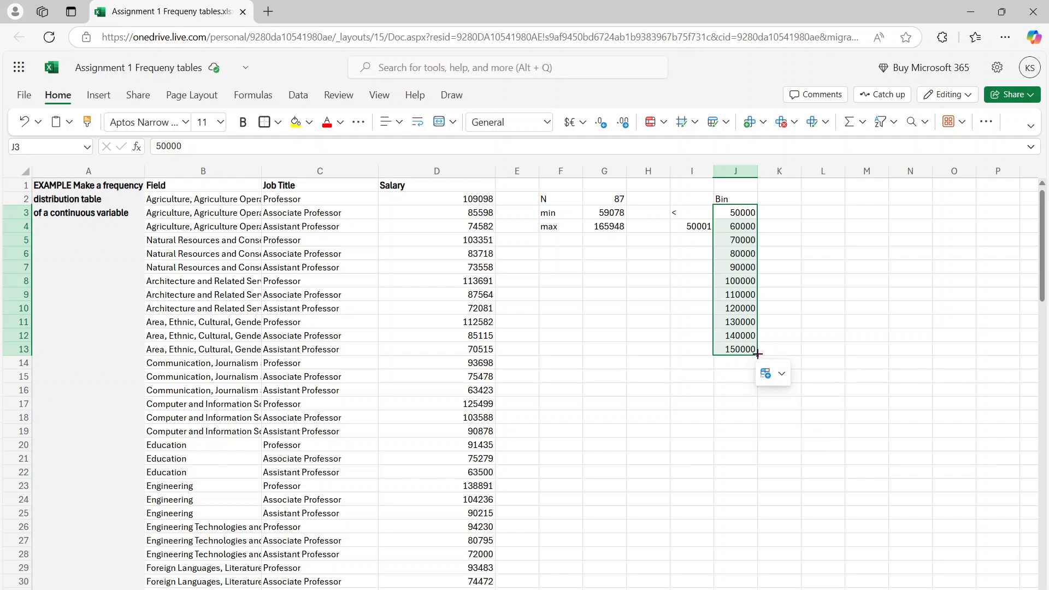
click(752, 392)
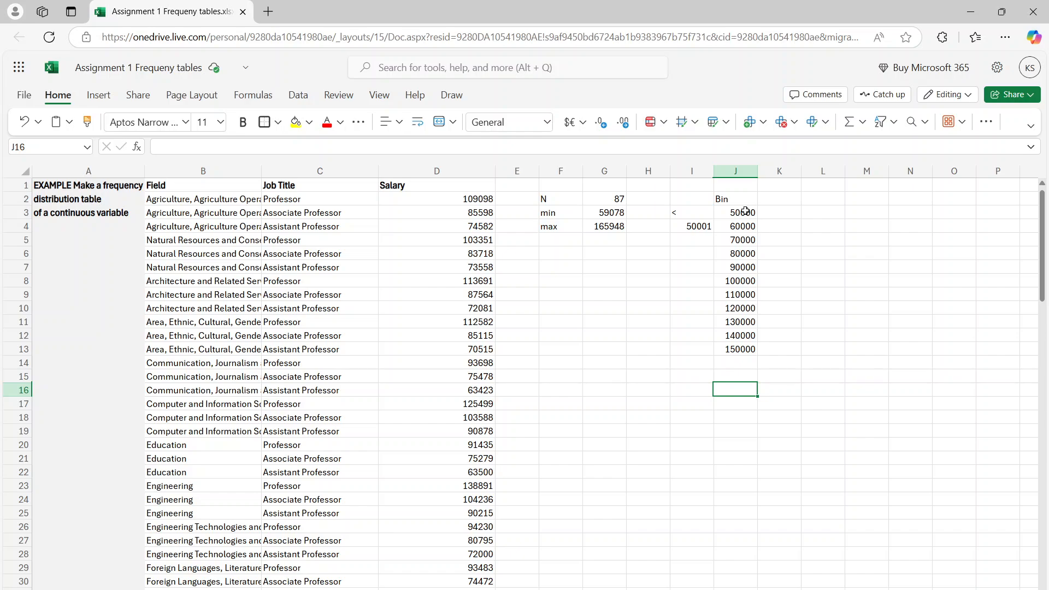
Extend the bin series of column J down to 170000 in J15.
drag(746, 211, 757, 357)
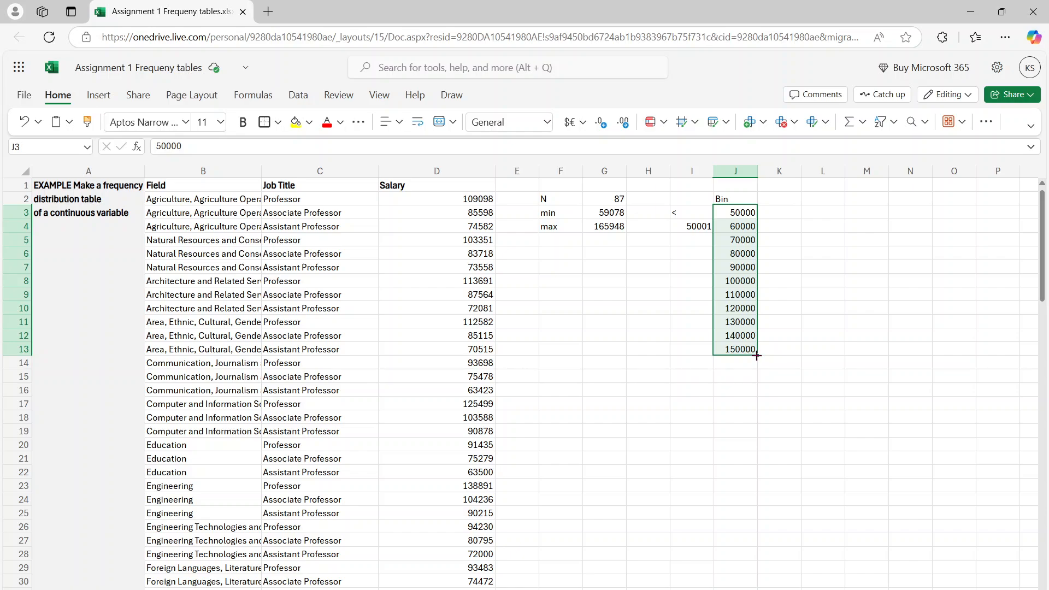
drag(755, 358, 753, 380)
click(842, 373)
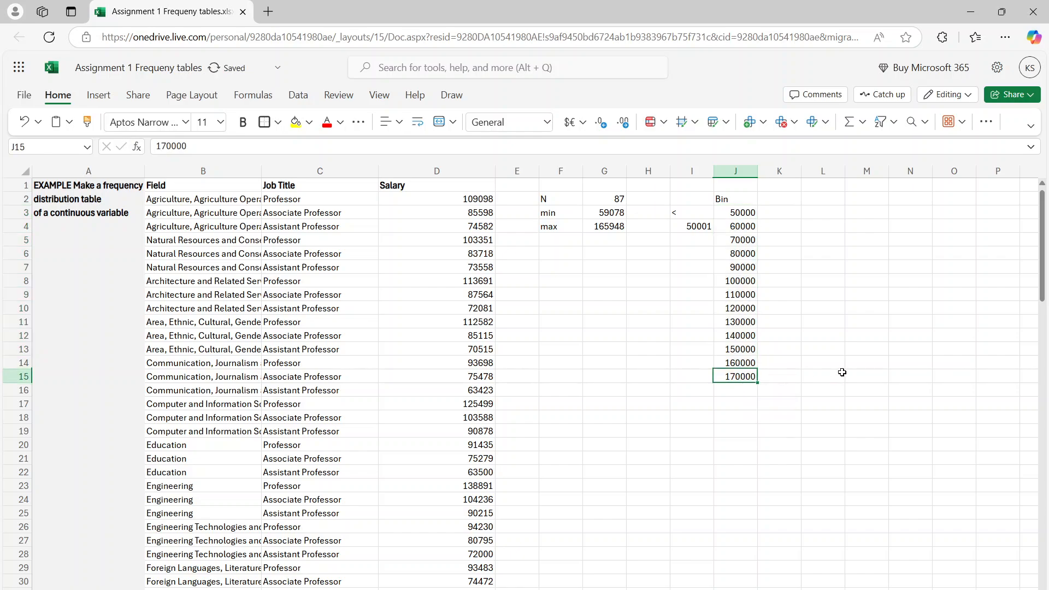
Enter the lower limit 60001 in I5 and fill the series from I4:I5 down to 160001 in I15.
click(688, 242)
text(60001)
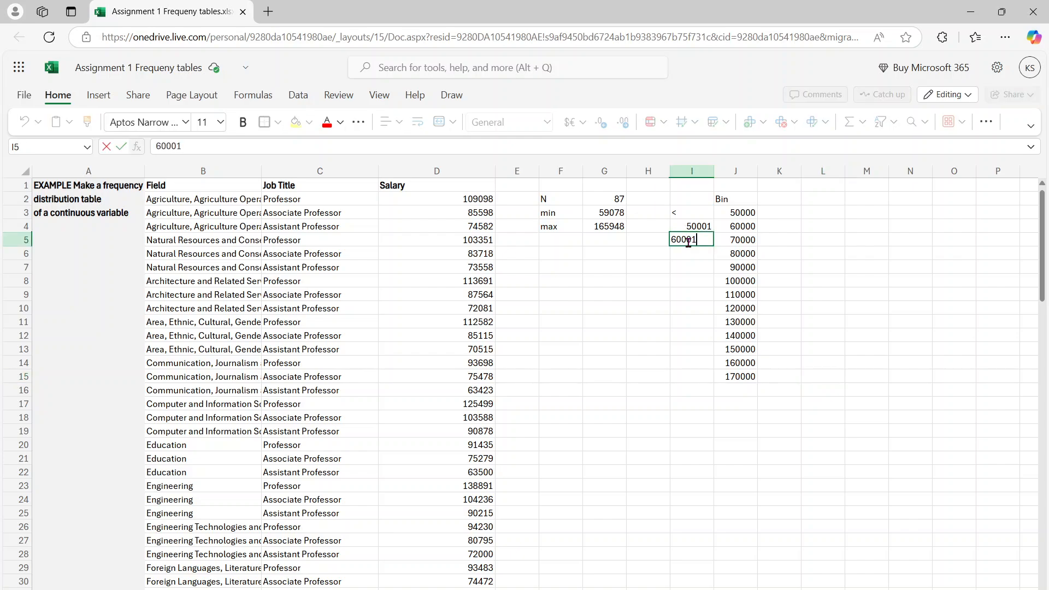
key(Return)
click(688, 243)
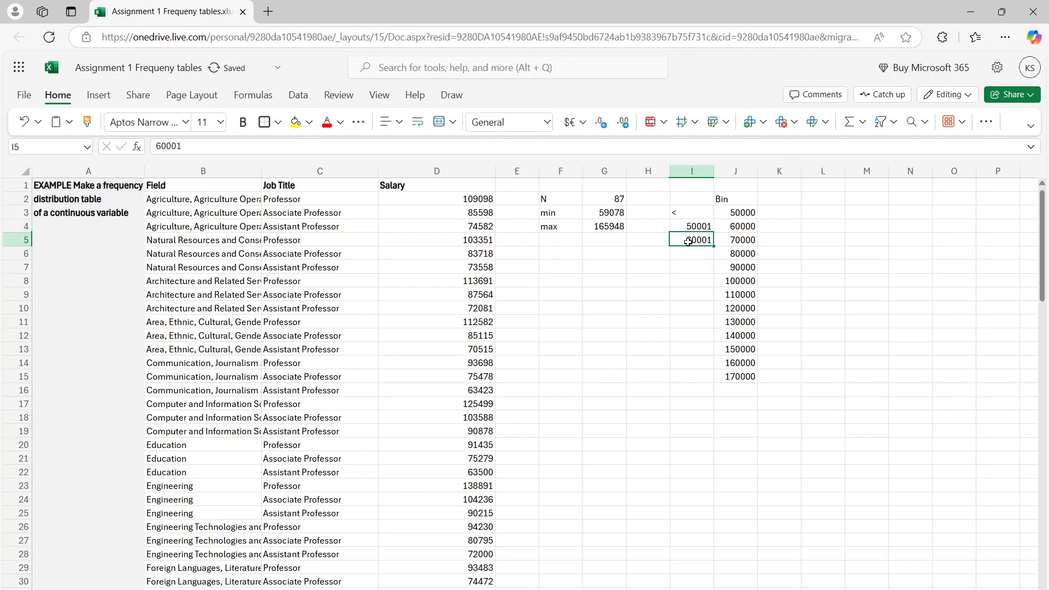
click(694, 228)
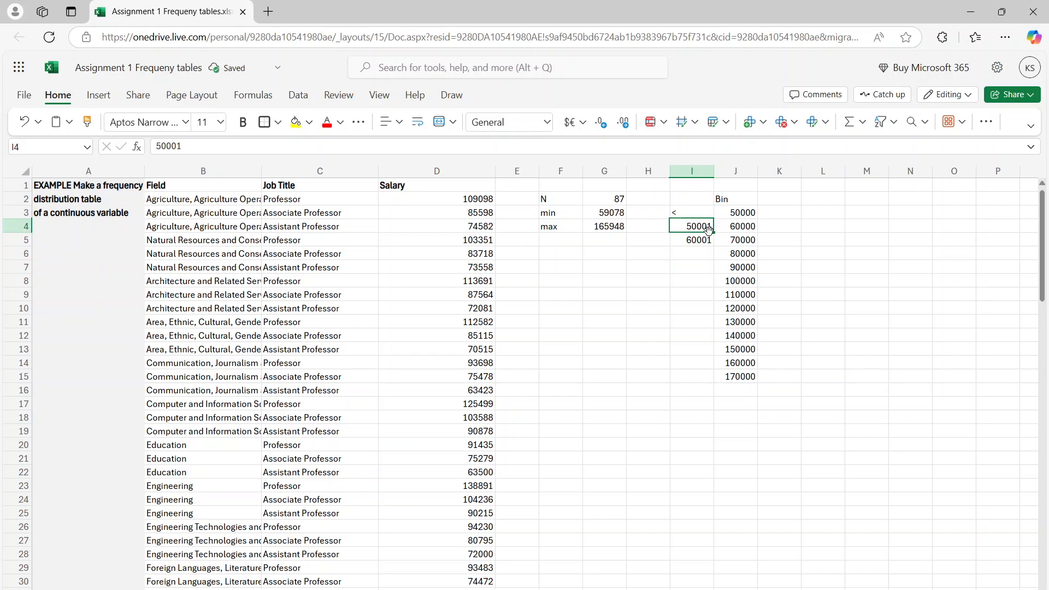
drag(697, 240, 708, 382)
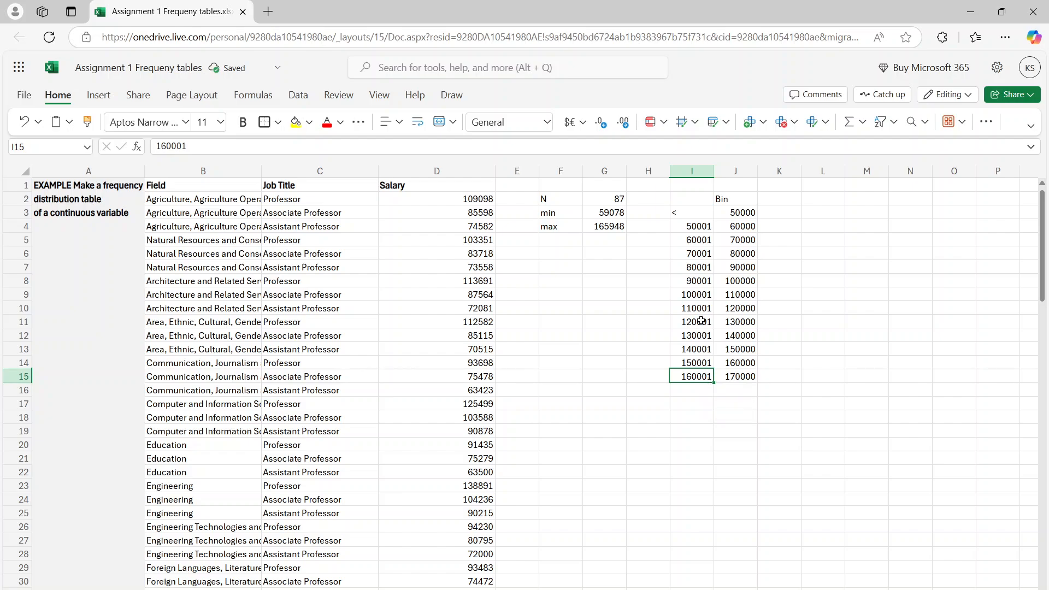
click(692, 170)
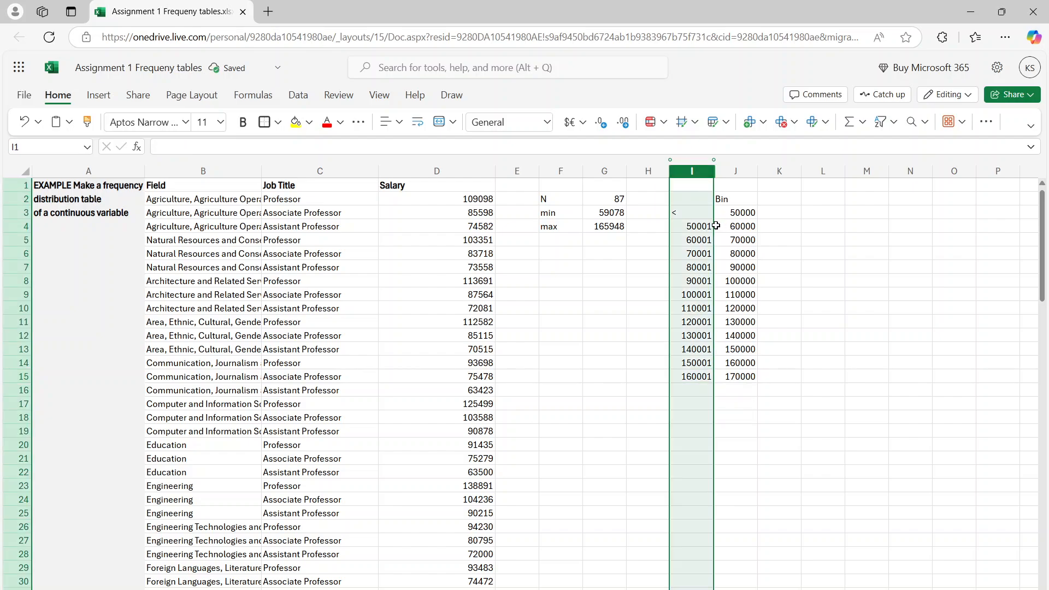
drag(697, 209, 729, 240)
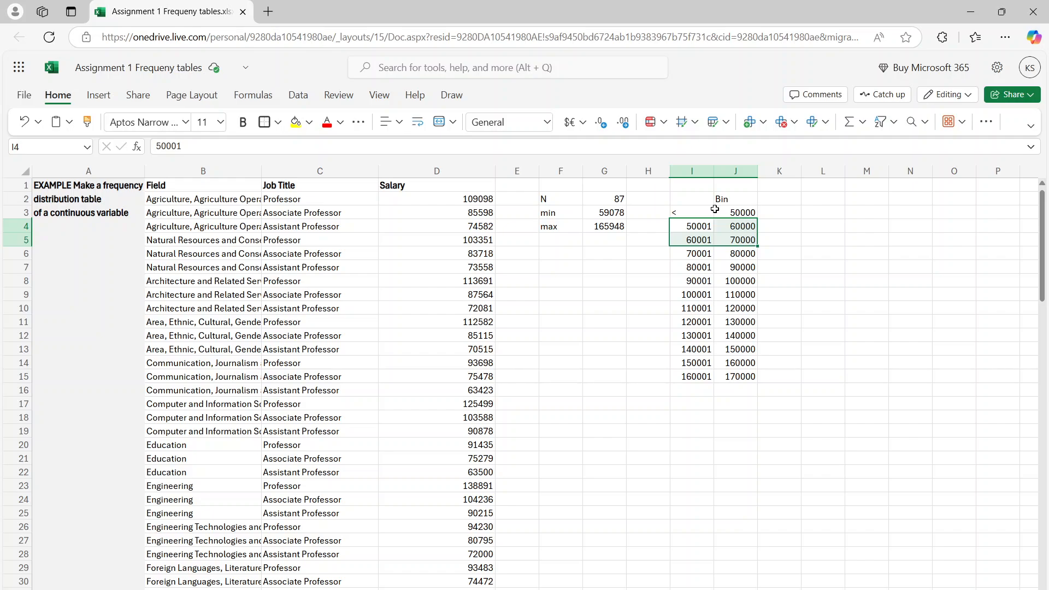
click(438, 164)
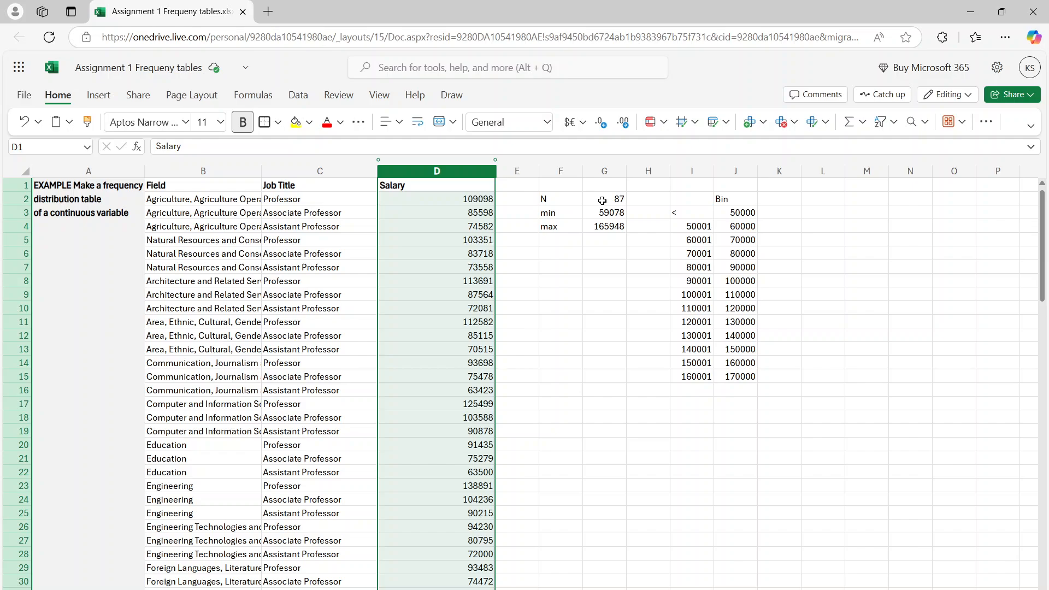
Enter the header Freq in K2 beside the Bin column.
click(782, 197)
text(Fre)
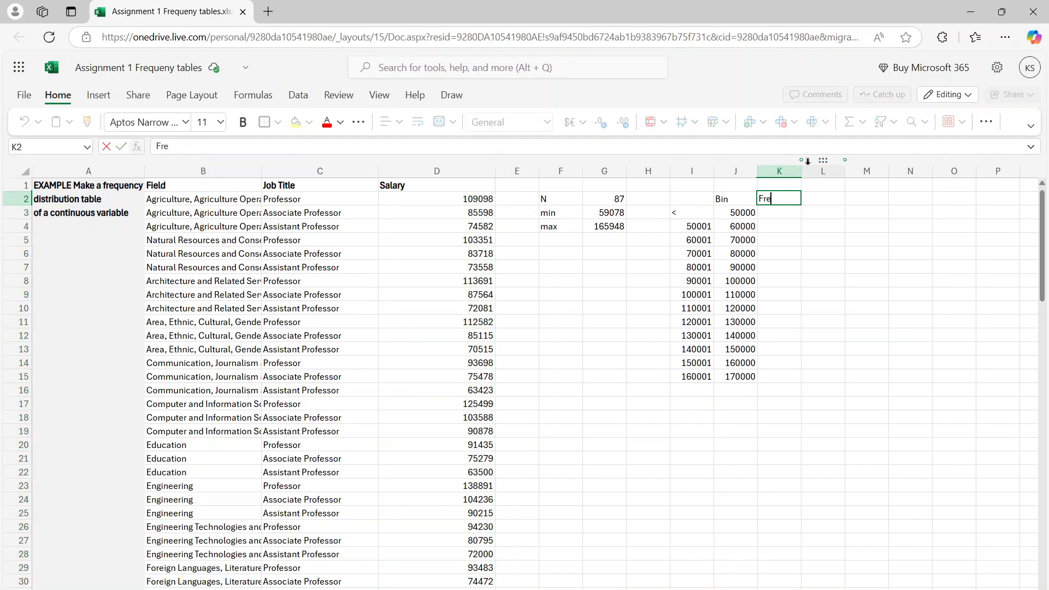
text(q)
key(Return)
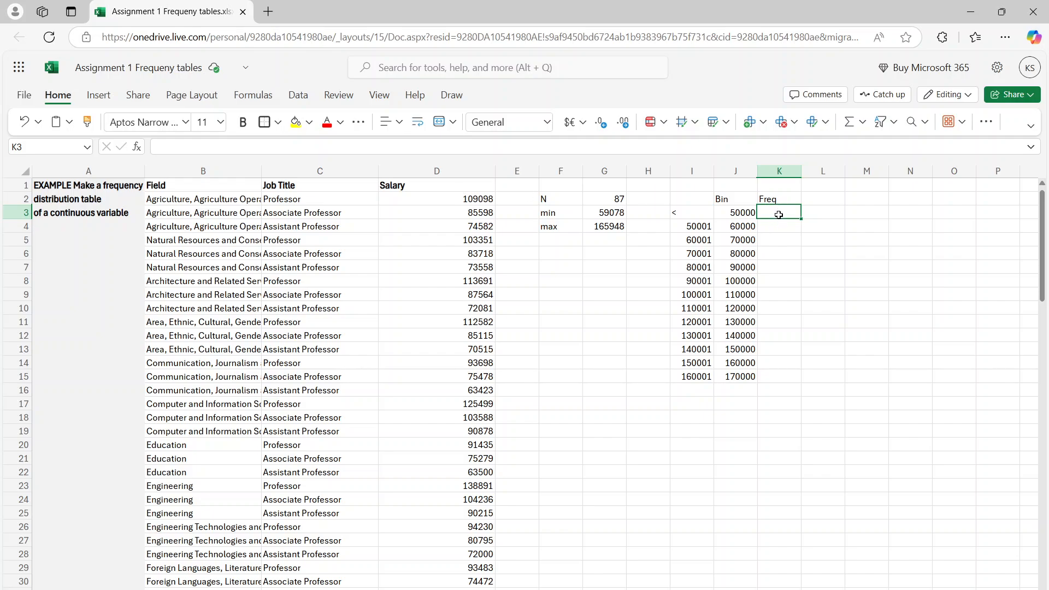
Enter a FREQUENCY formula in K3 with data array D2:D88 and bins array J3:J15.
click(156, 148)
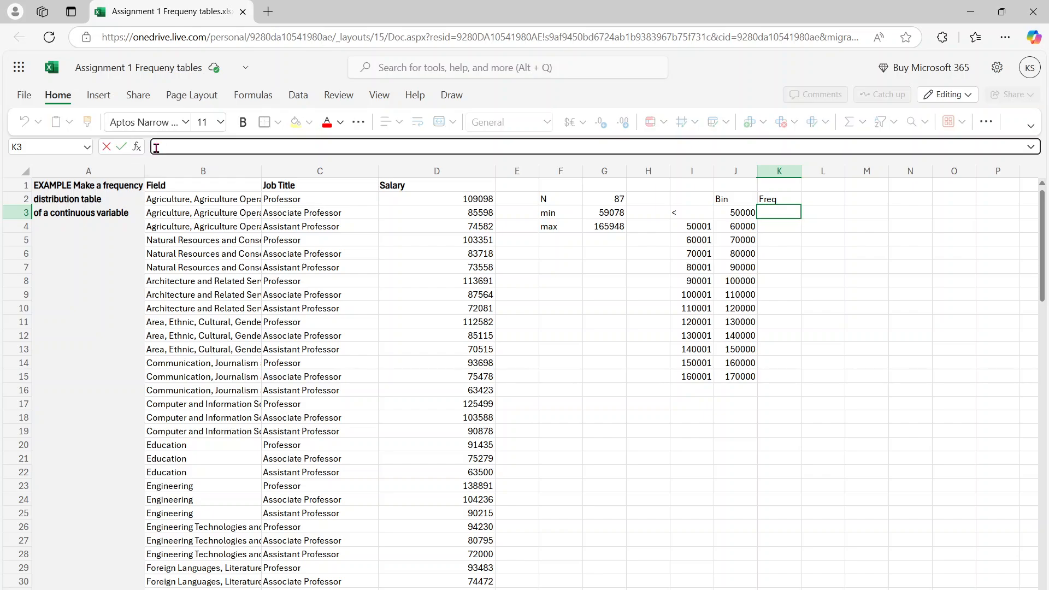
text(=f)
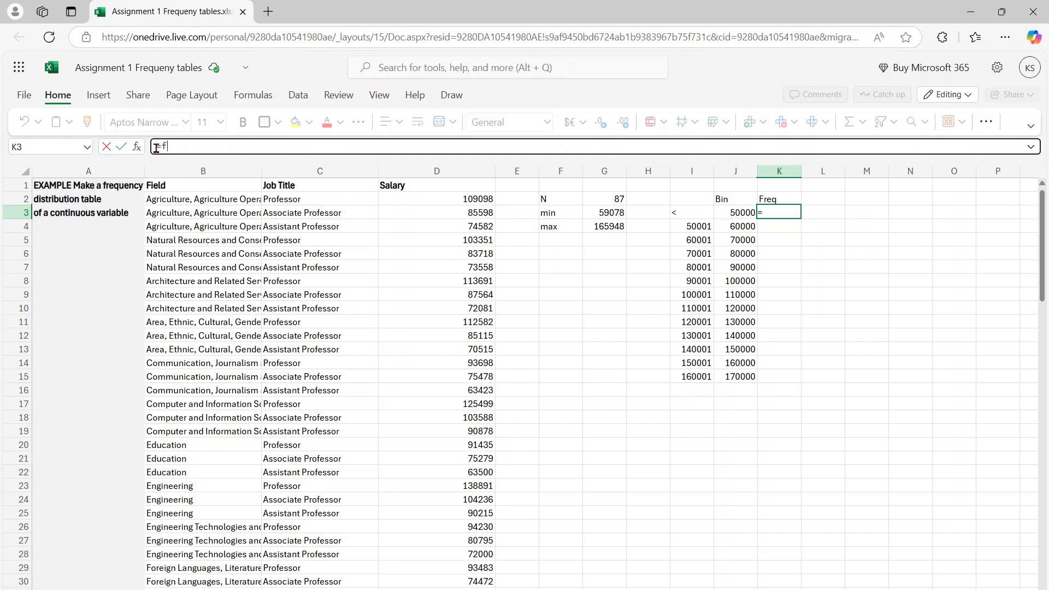
text(req)
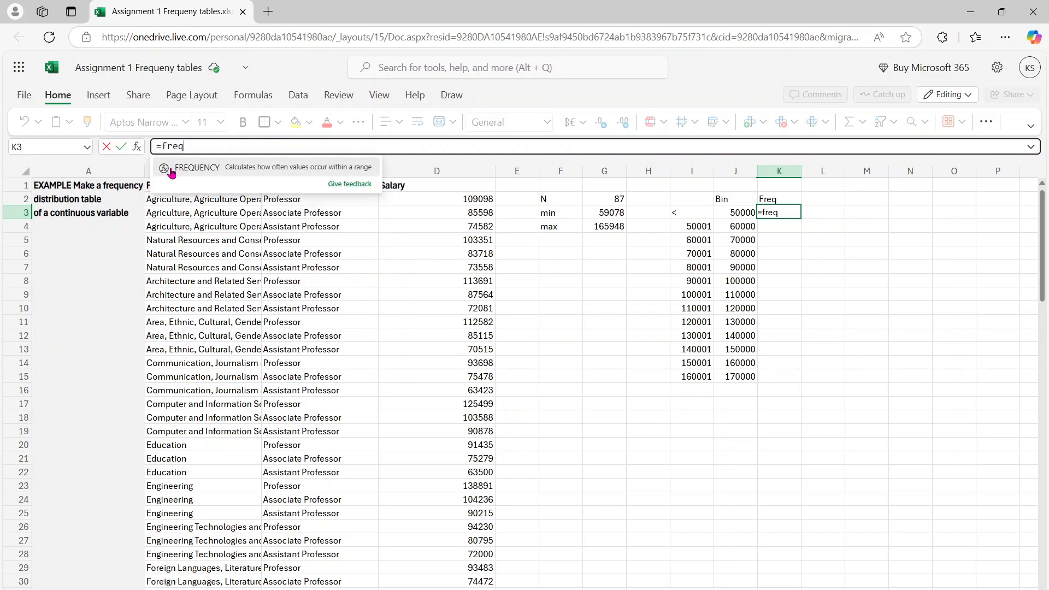
click(172, 167)
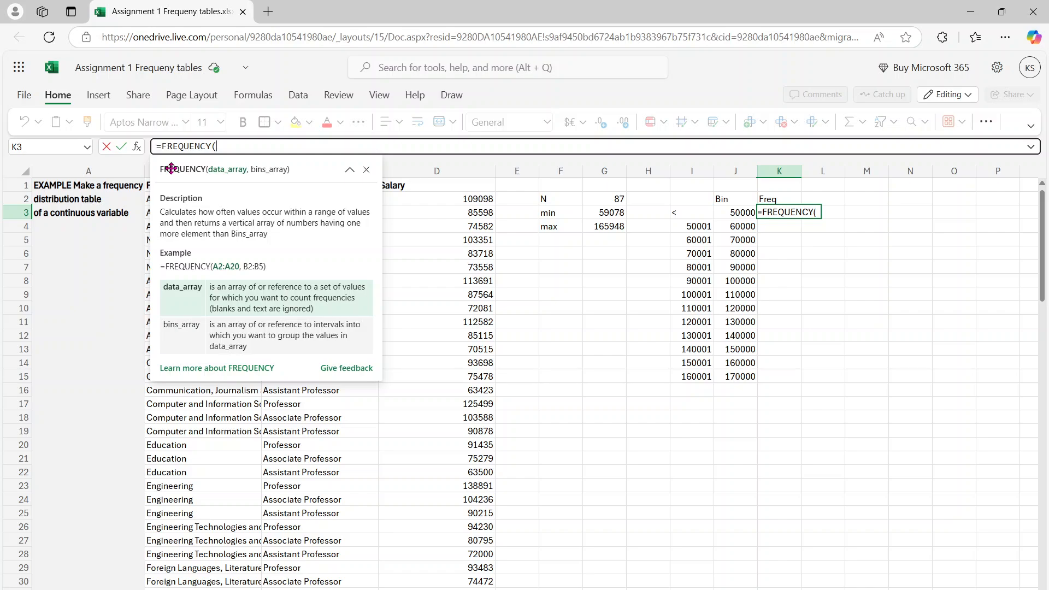
click(410, 203)
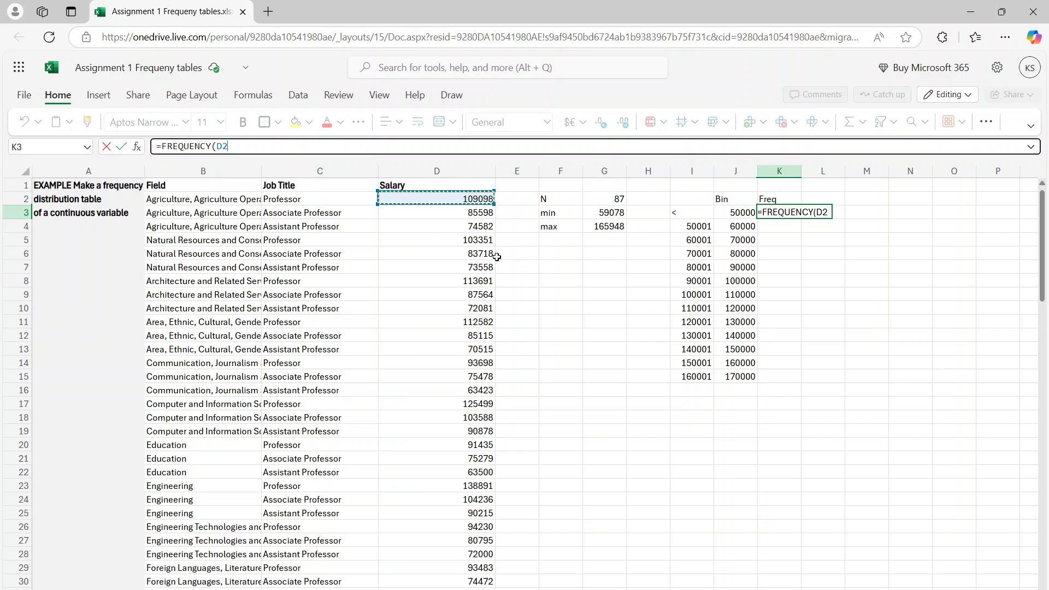
text(:d8)
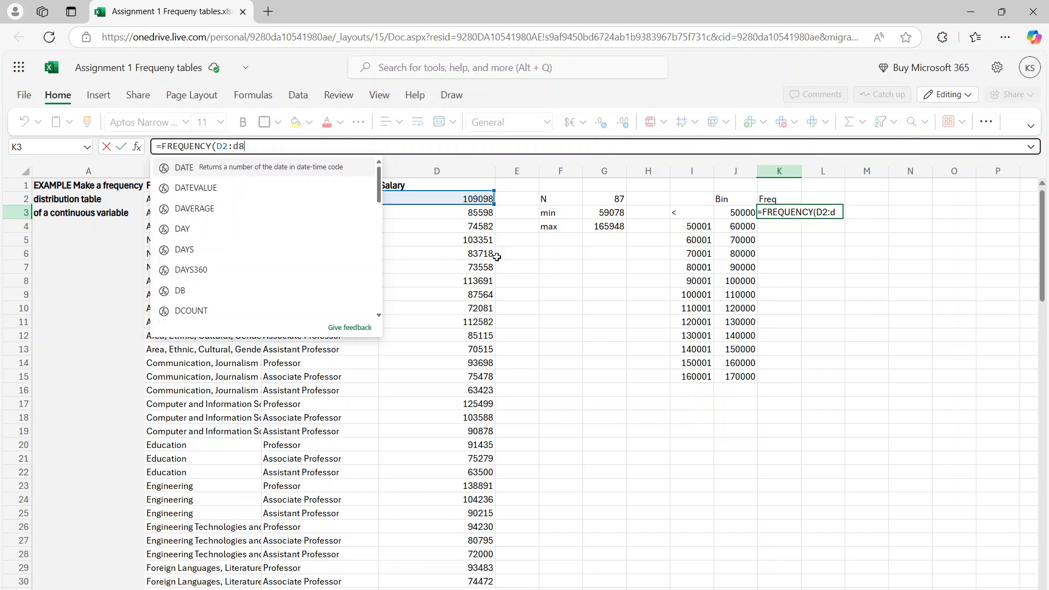
text(8)
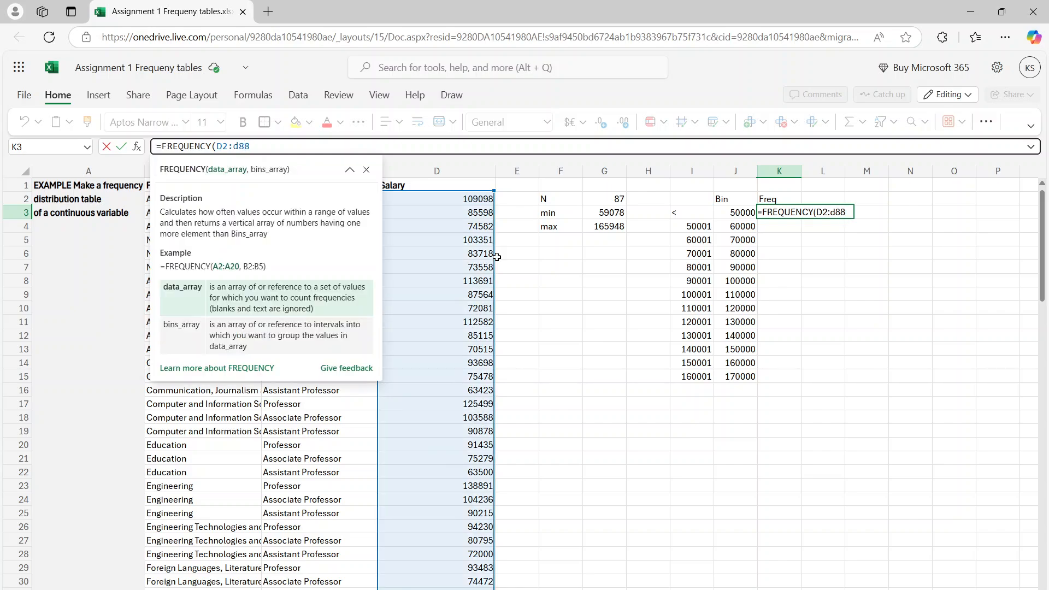
text(,)
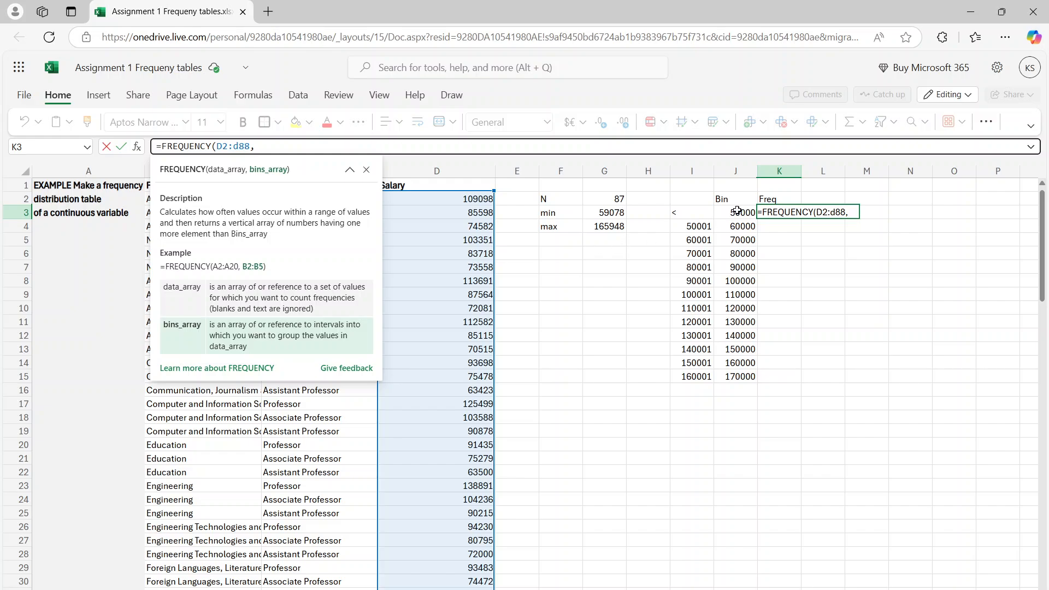
drag(737, 211, 748, 373)
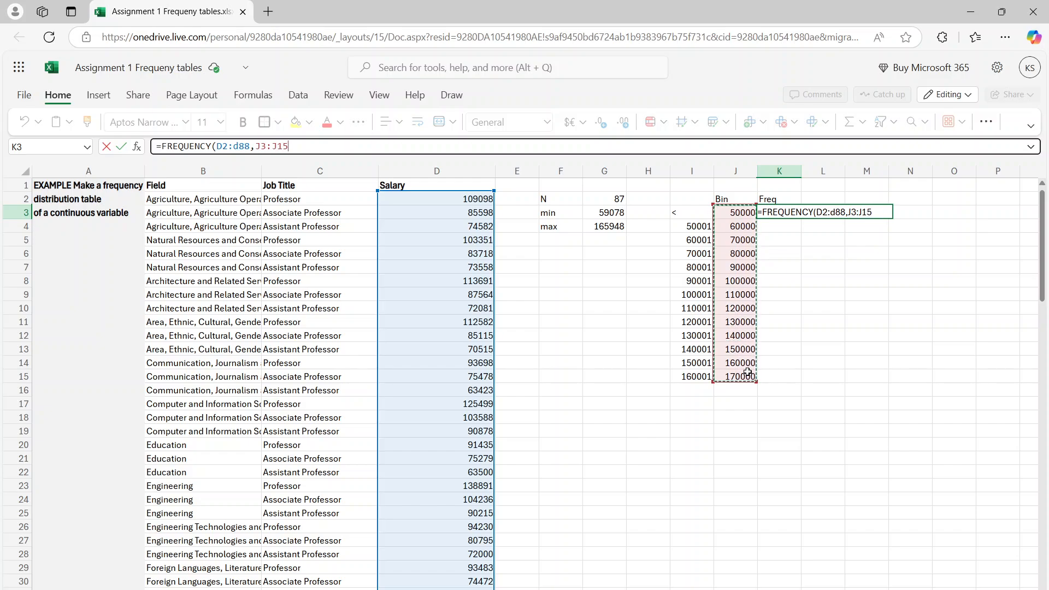
key(Return)
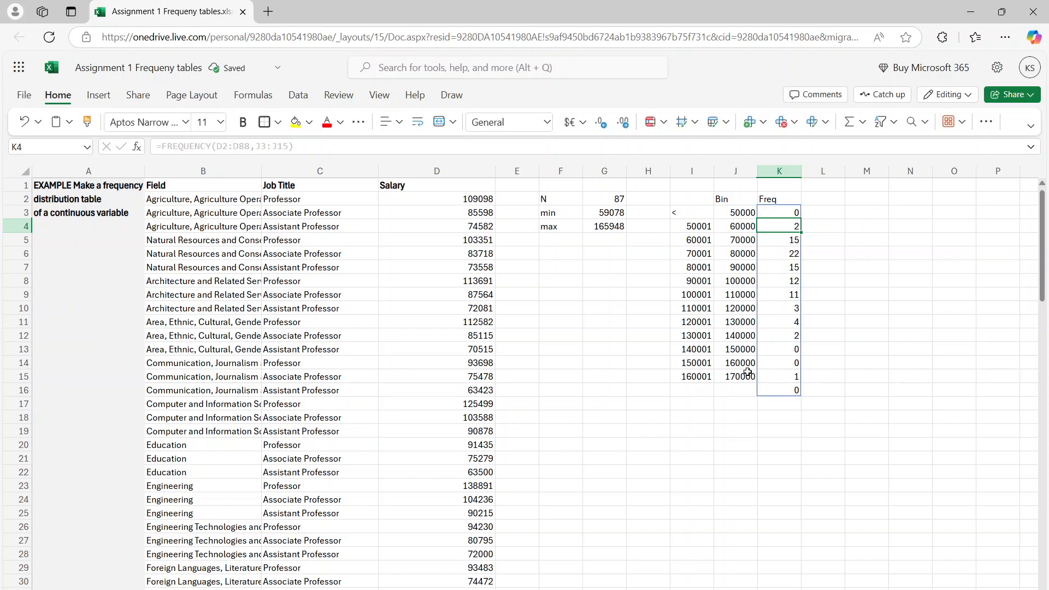
click(878, 339)
click(771, 225)
drag(801, 234, 843, 389)
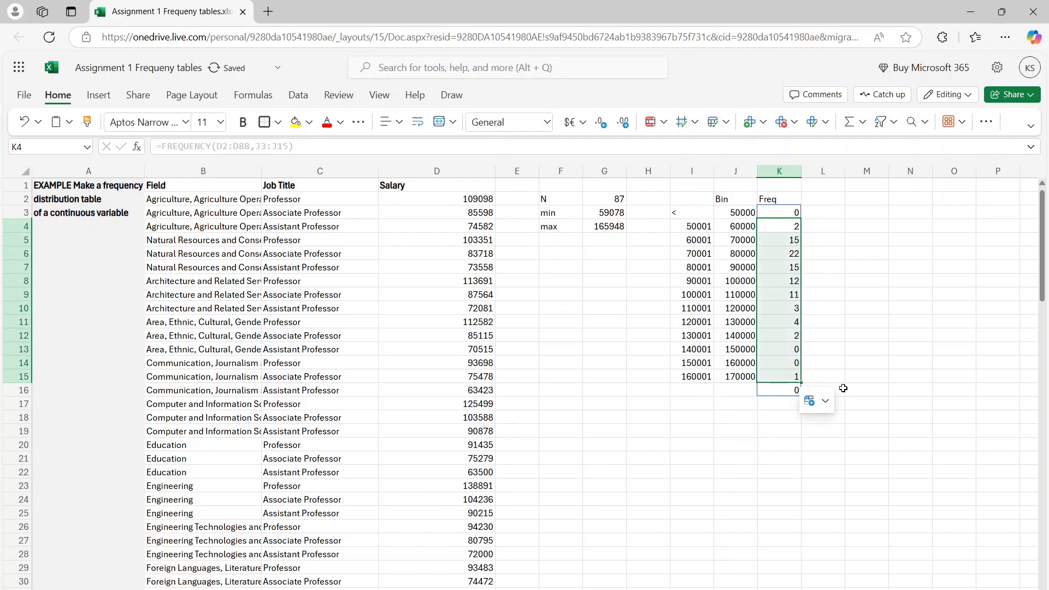
click(751, 434)
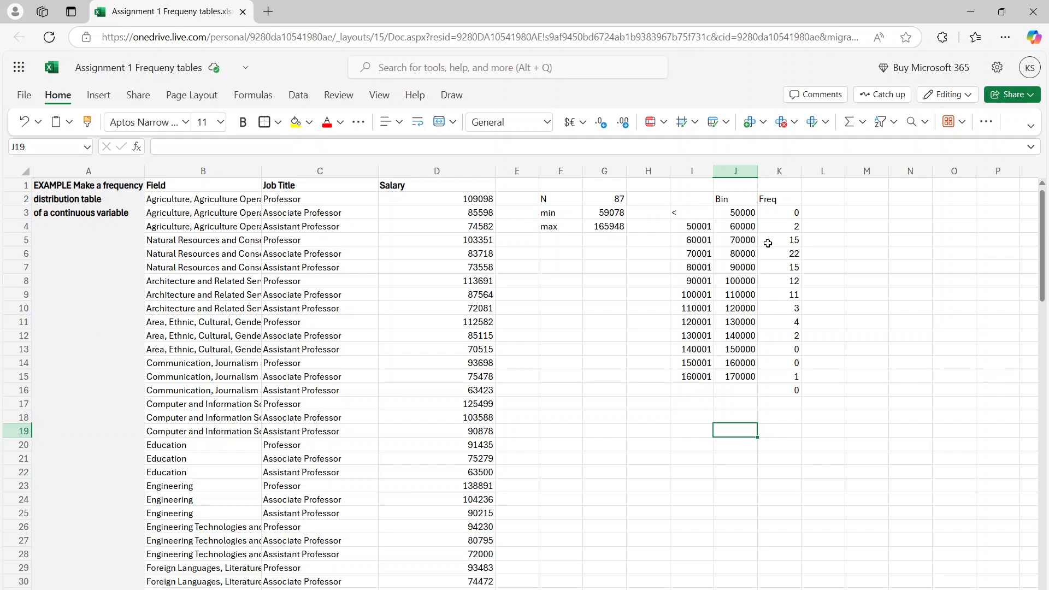
Enter the header Rel Freq in L2 beside the Freq column.
click(817, 195)
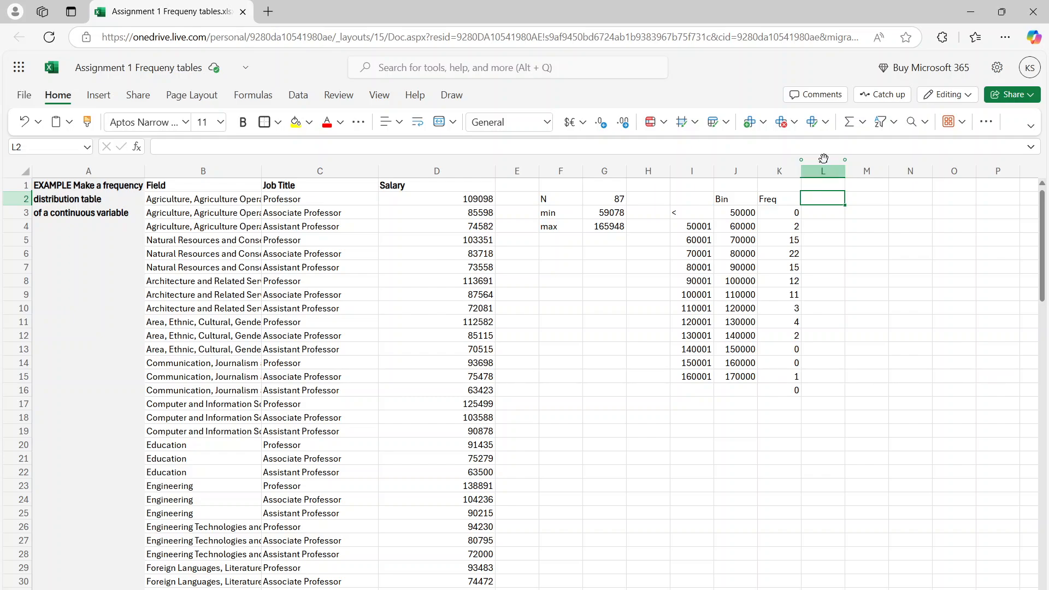
text(Rel F)
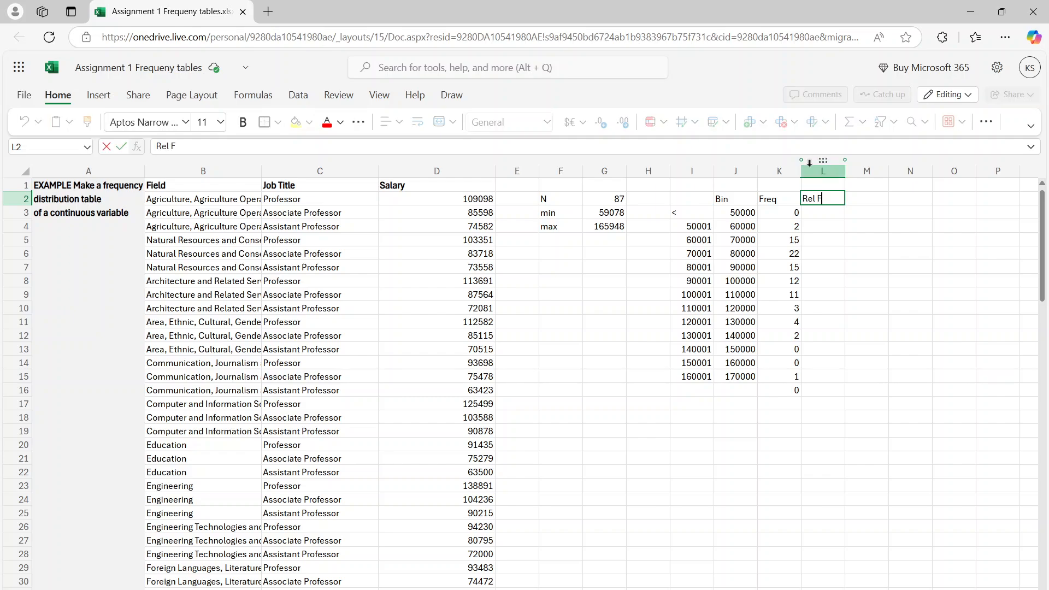
text(req)
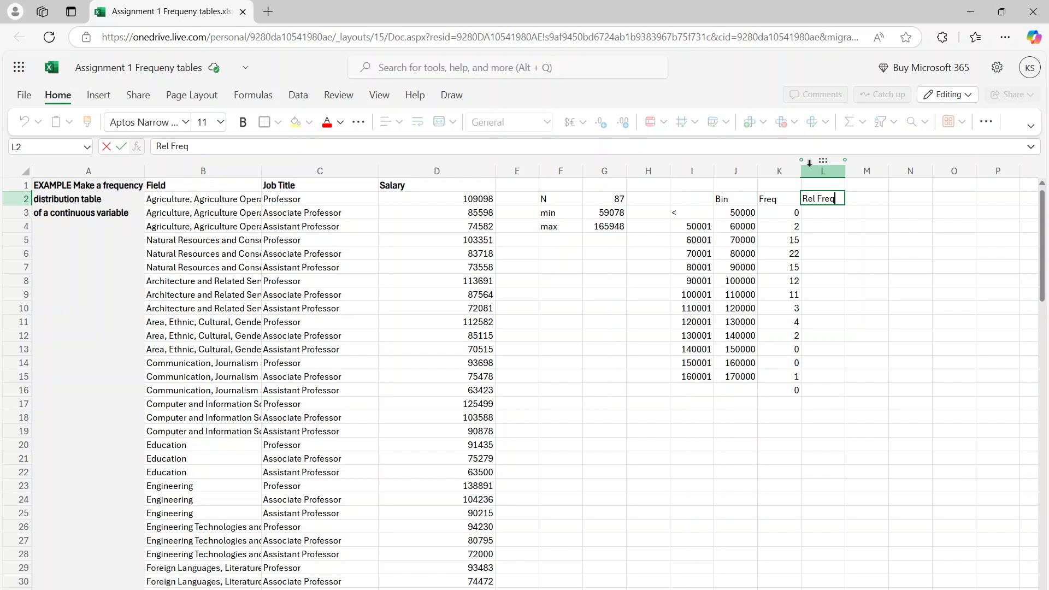
click(822, 212)
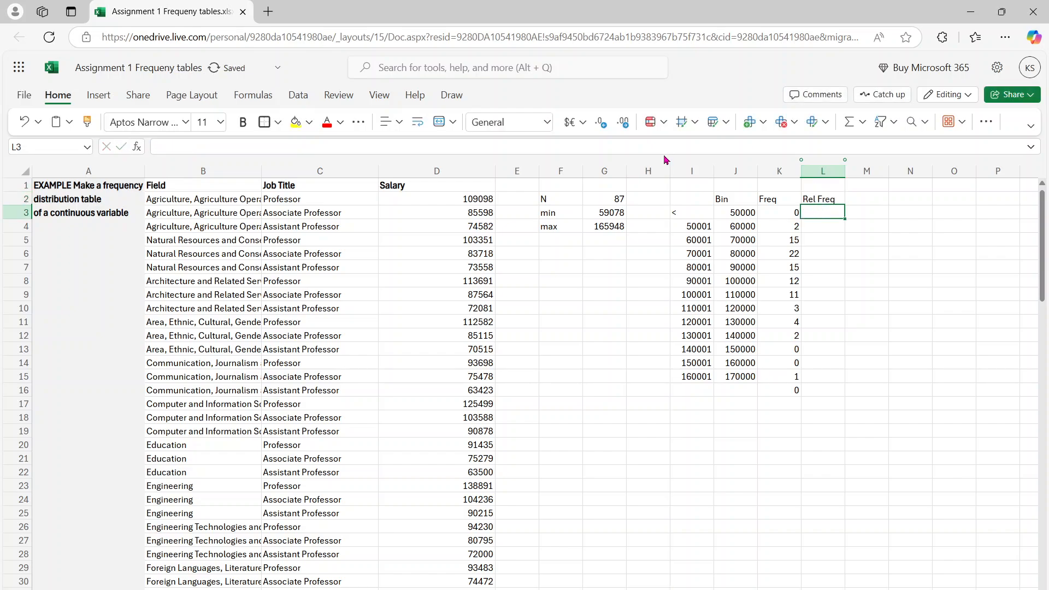
Enter the relative frequency formula =K3/G2 in L3 and fill it down to L15.
click(780, 217)
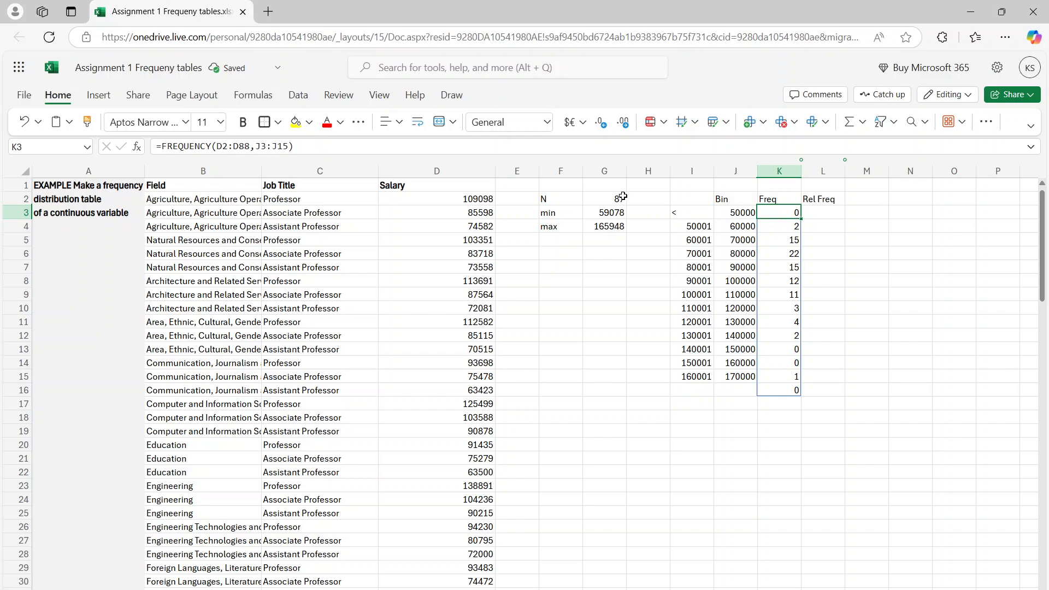
click(815, 210)
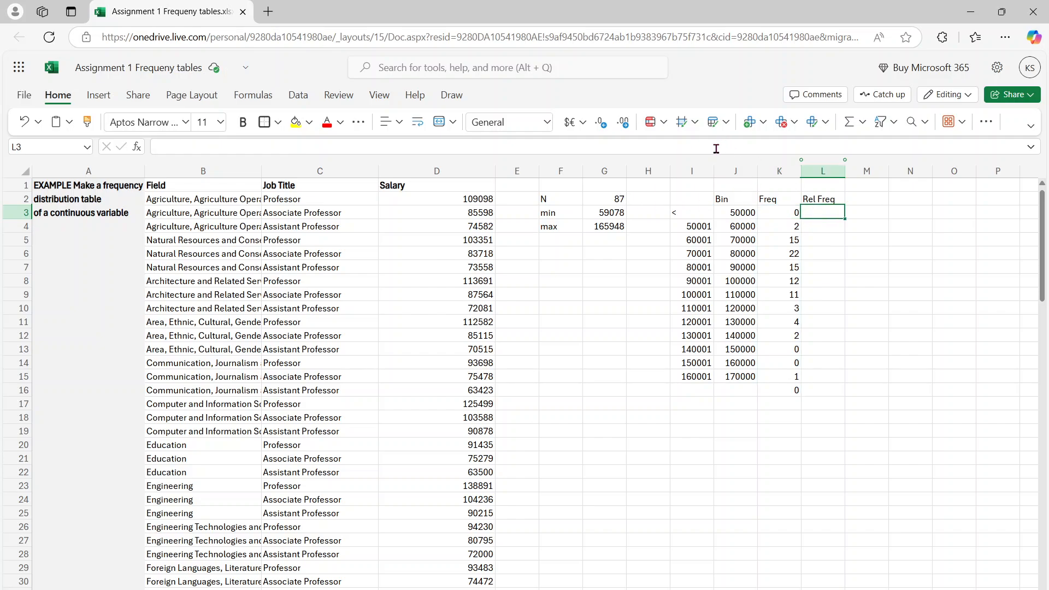
click(716, 148)
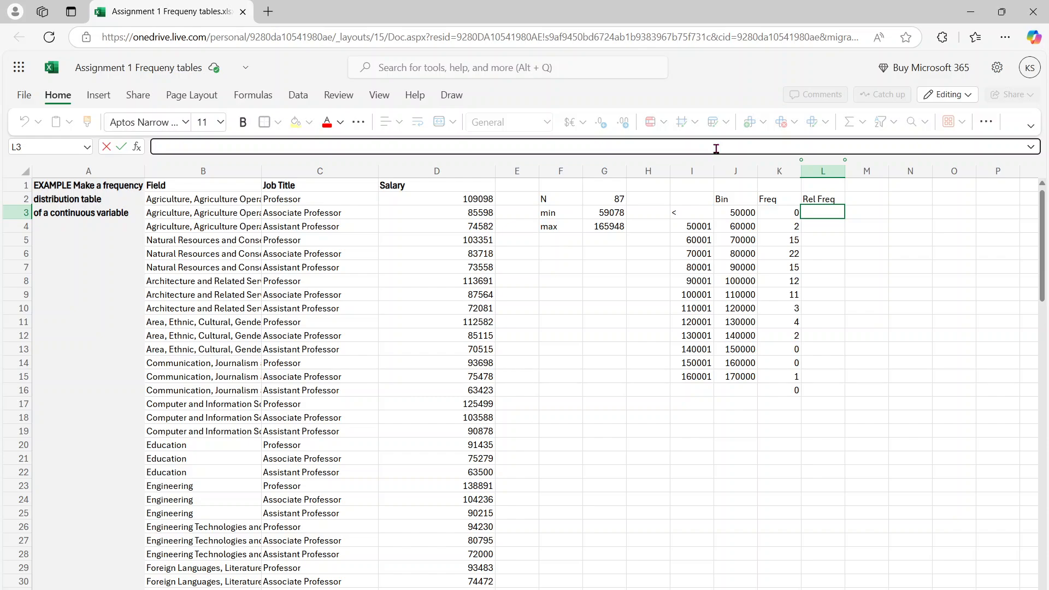
text(=)
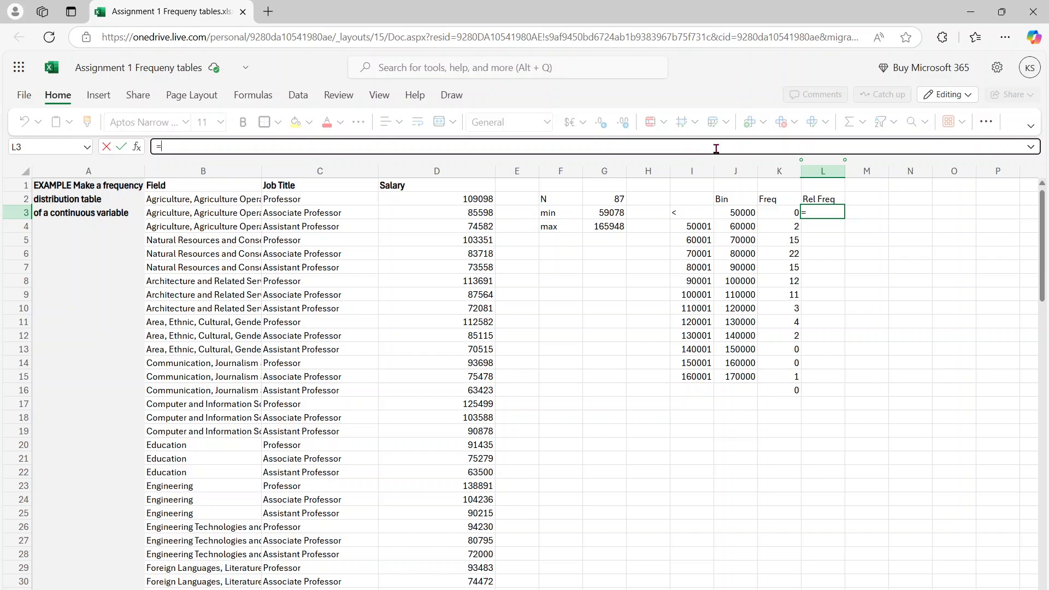
click(772, 211)
text(/)
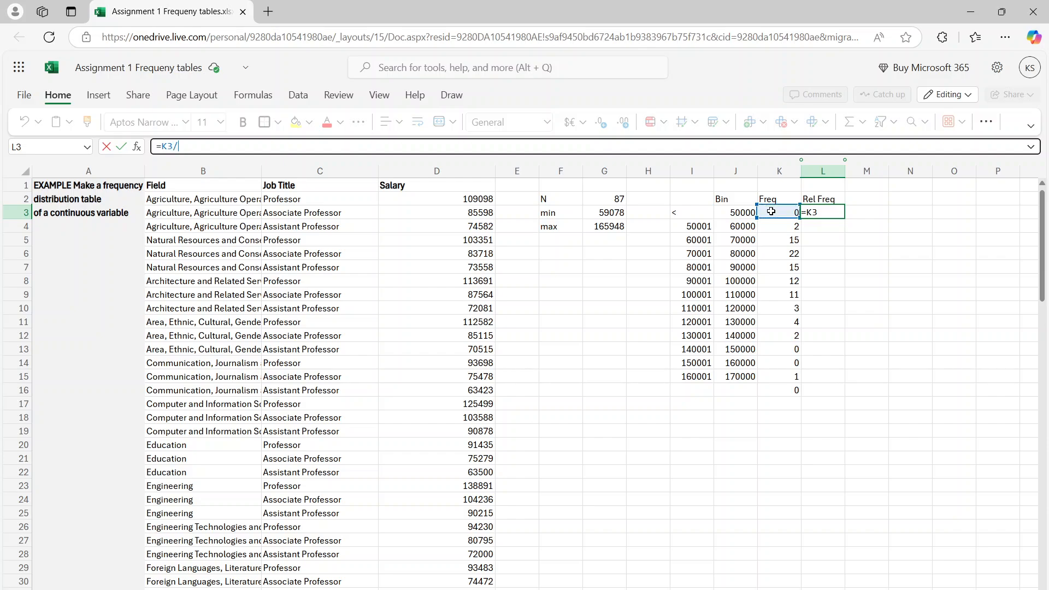
click(615, 198)
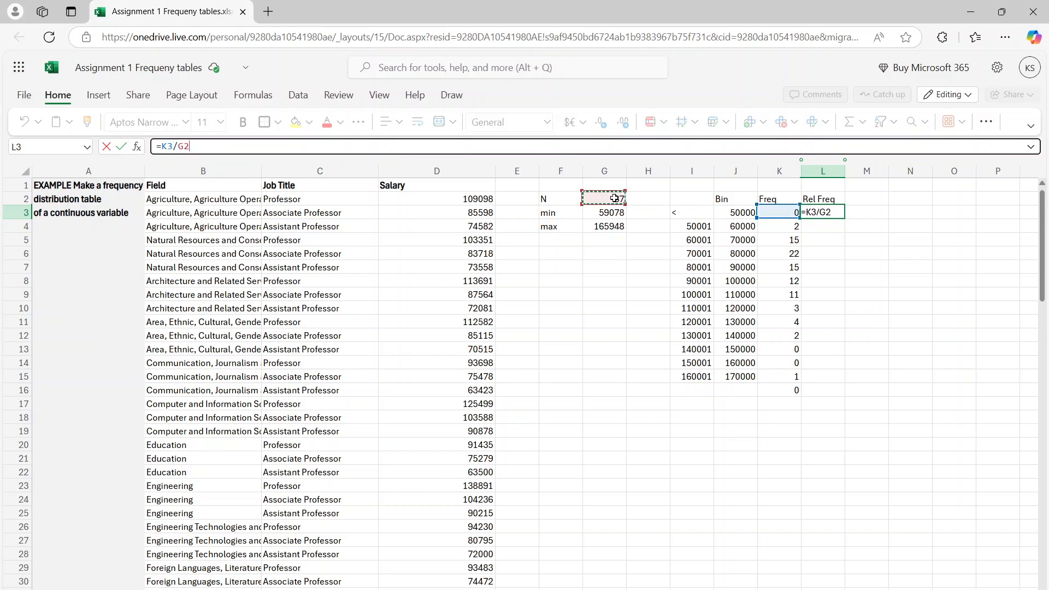
key(Return)
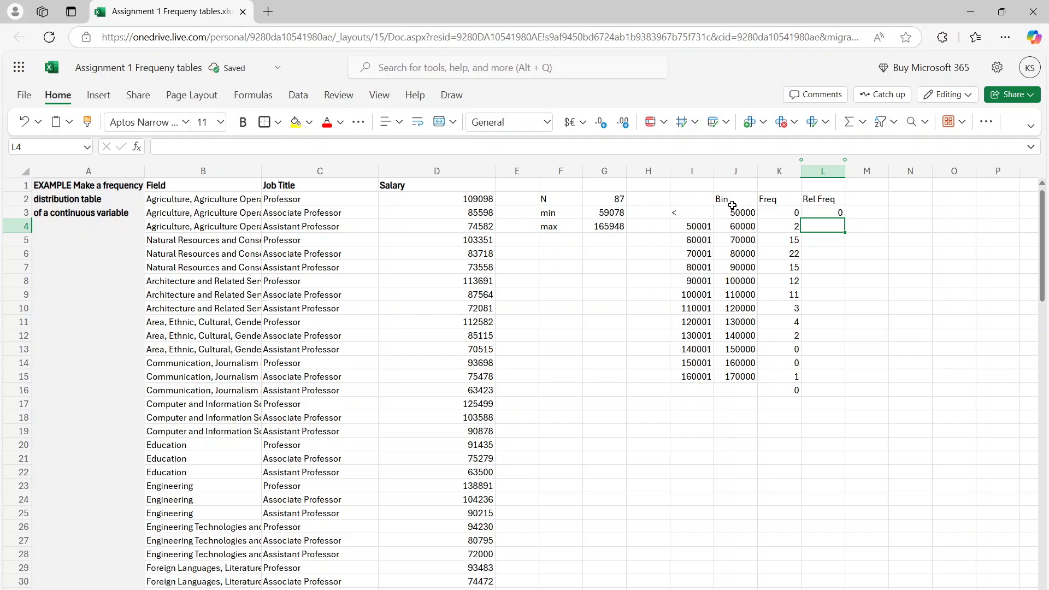
click(822, 213)
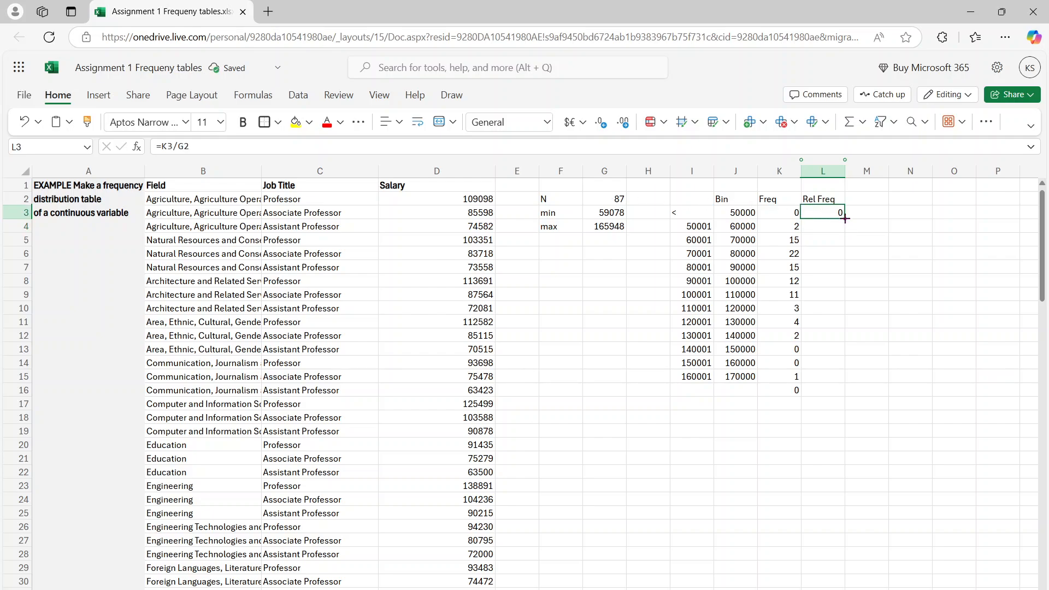
drag(846, 218, 837, 379)
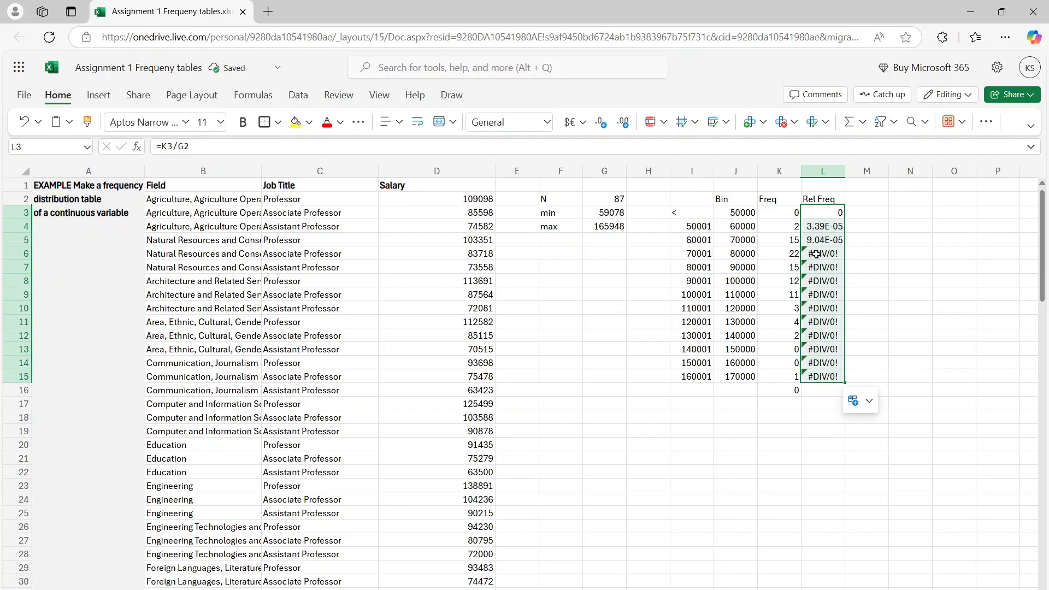
Change the relative frequency formula in L3 to =K3/87.
click(830, 214)
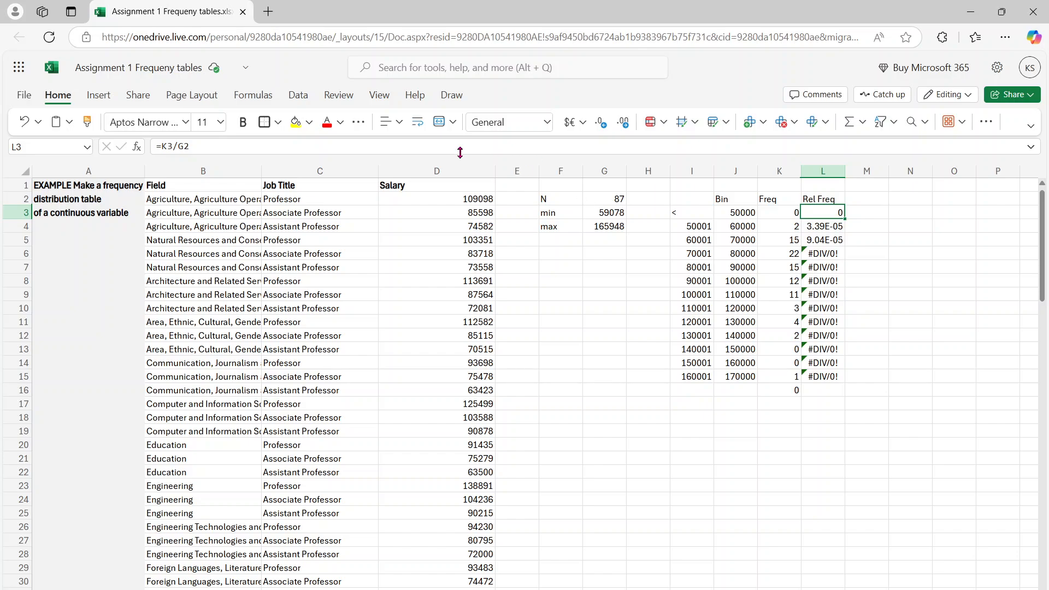
click(593, 145)
key(BackSpace)
key(BackSpace)
key(BackSpace)
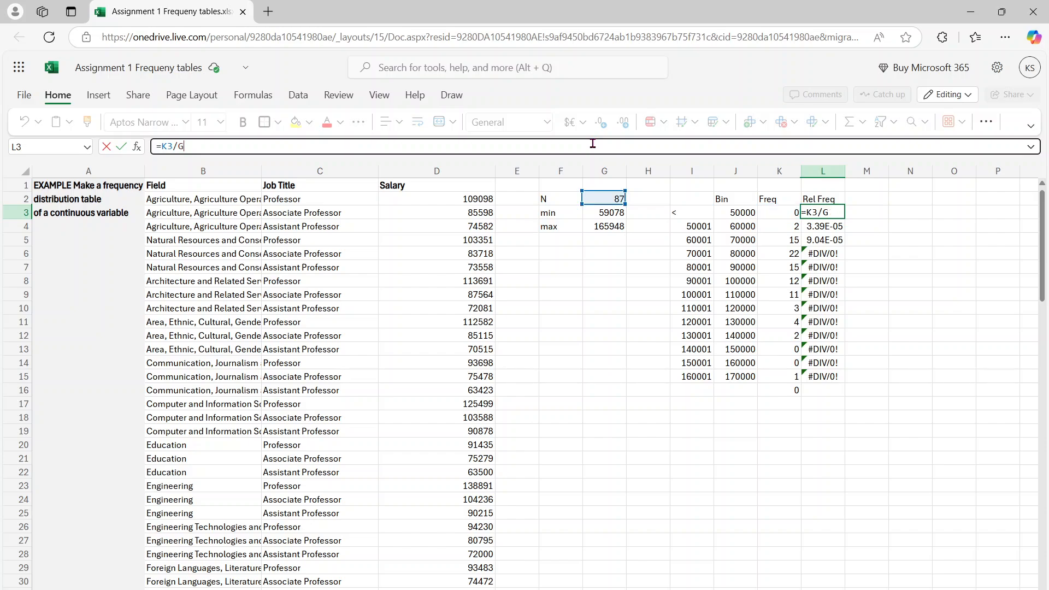
text(/87\)
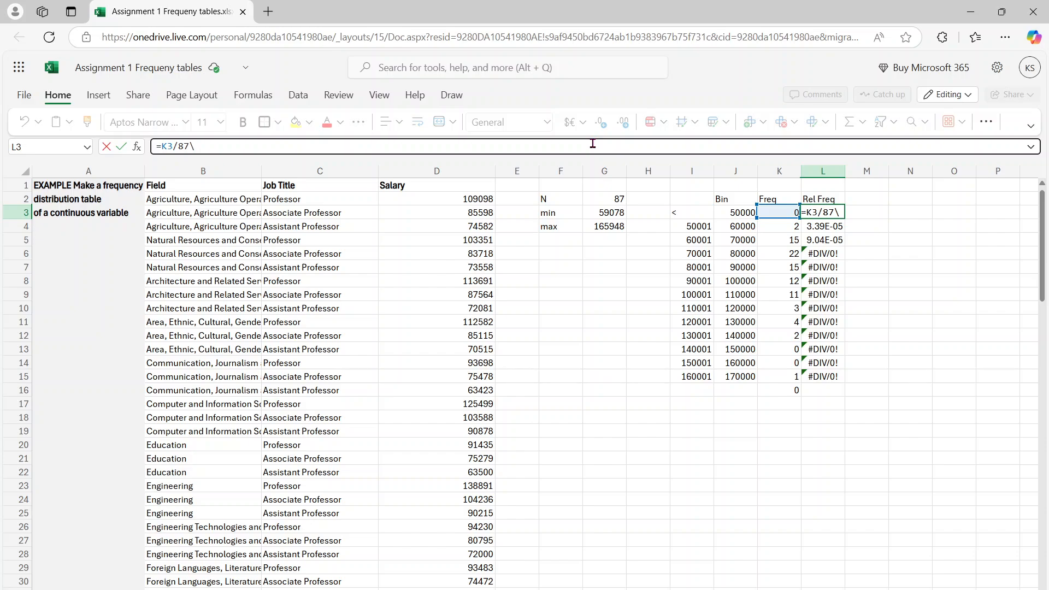
key(BackSpace)
key(Return)
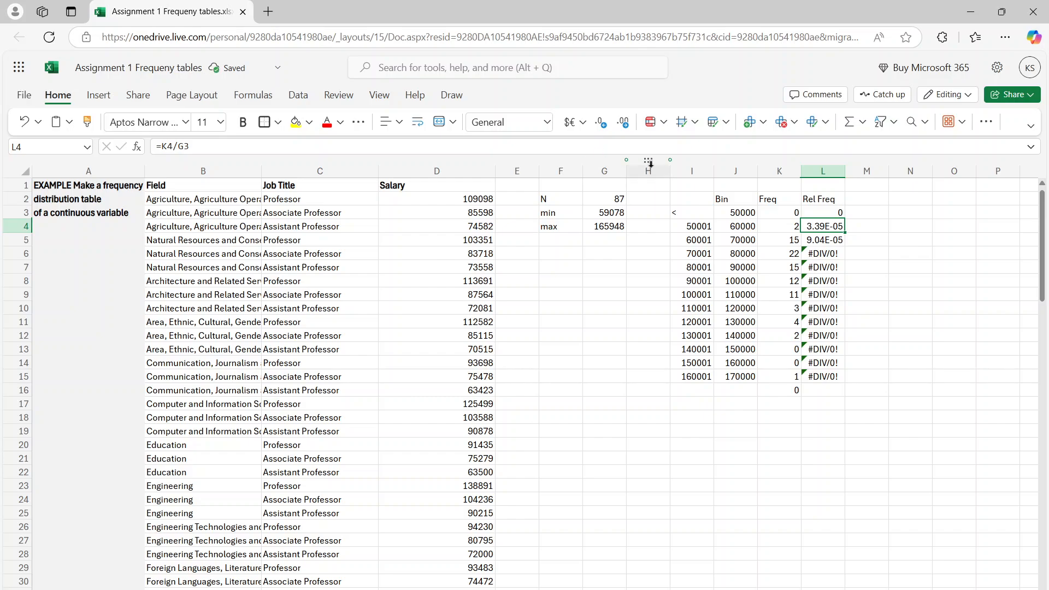
click(834, 213)
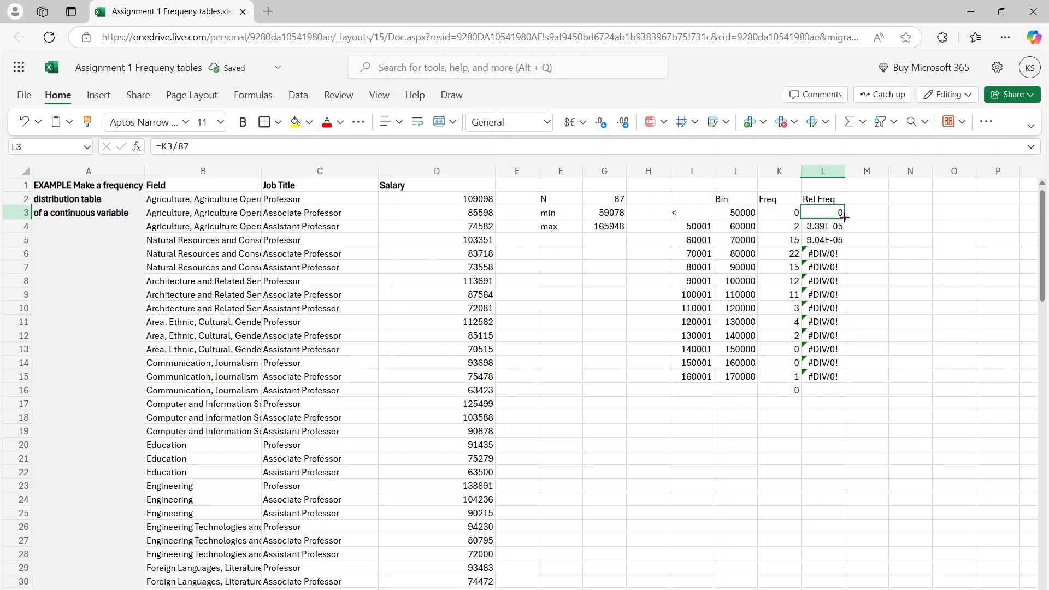
Fill the corrected relative frequency formula from L3 down through L15.
click(827, 376)
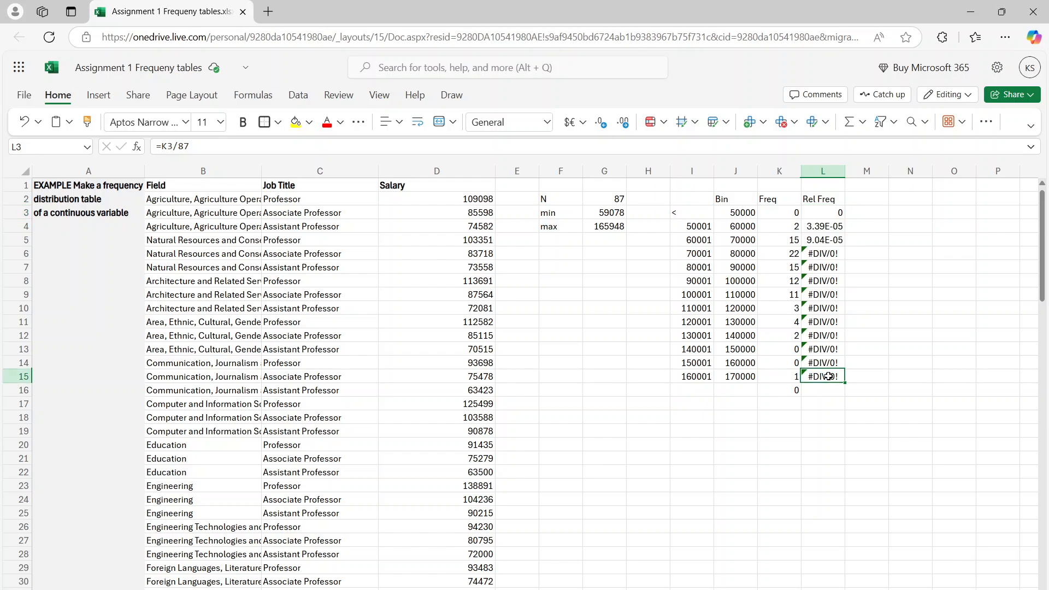
right_click(826, 376)
click(820, 213)
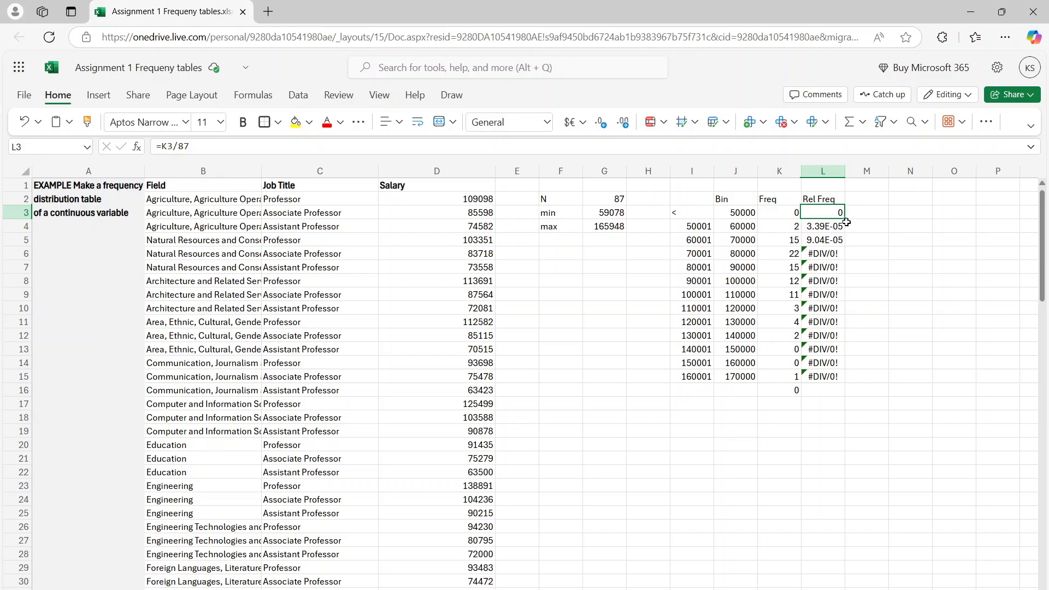
right_click(832, 306)
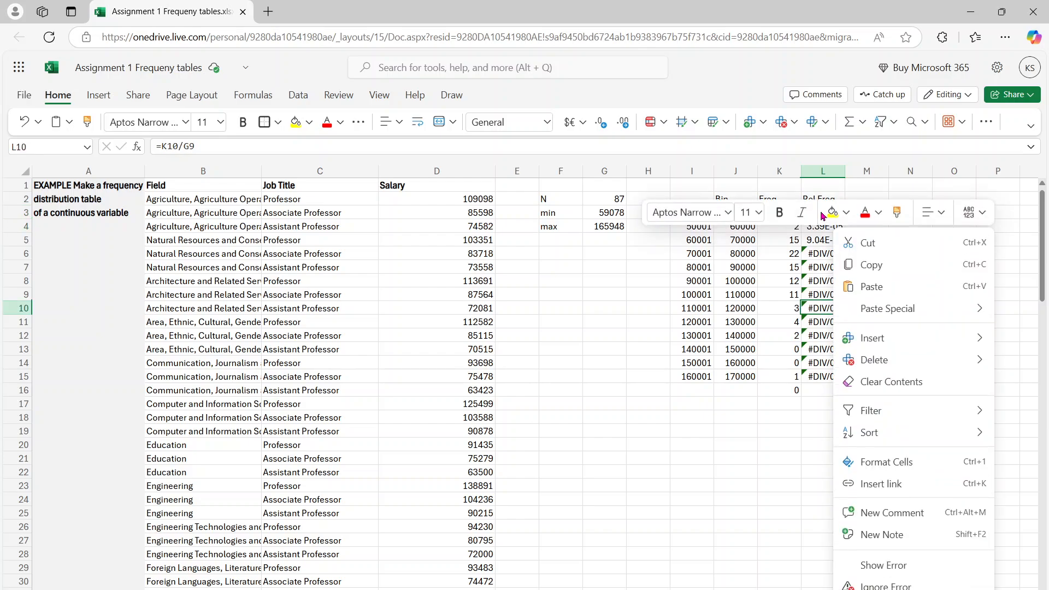
key(Escape)
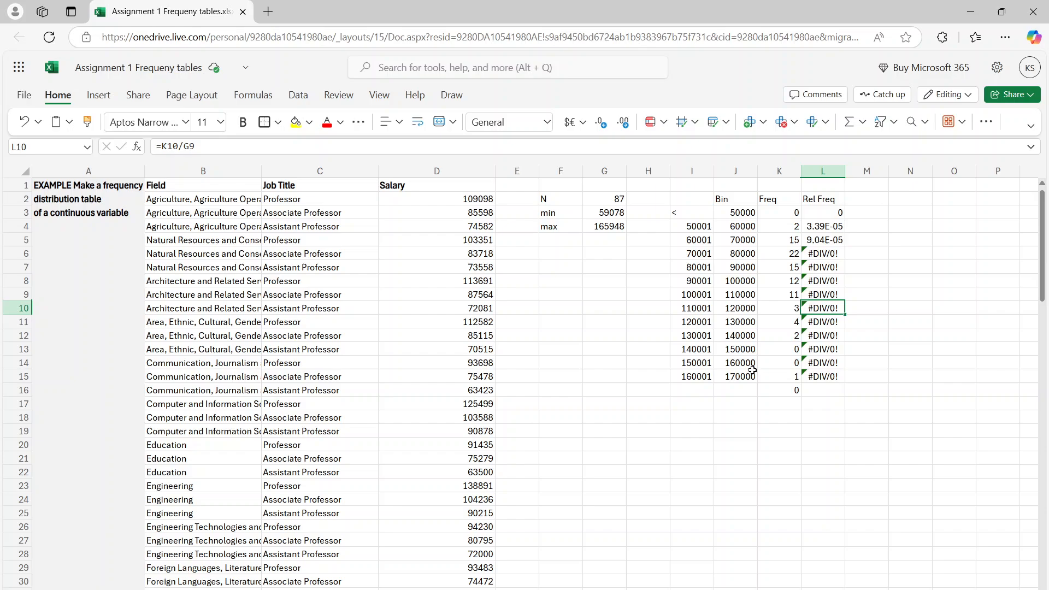
click(831, 216)
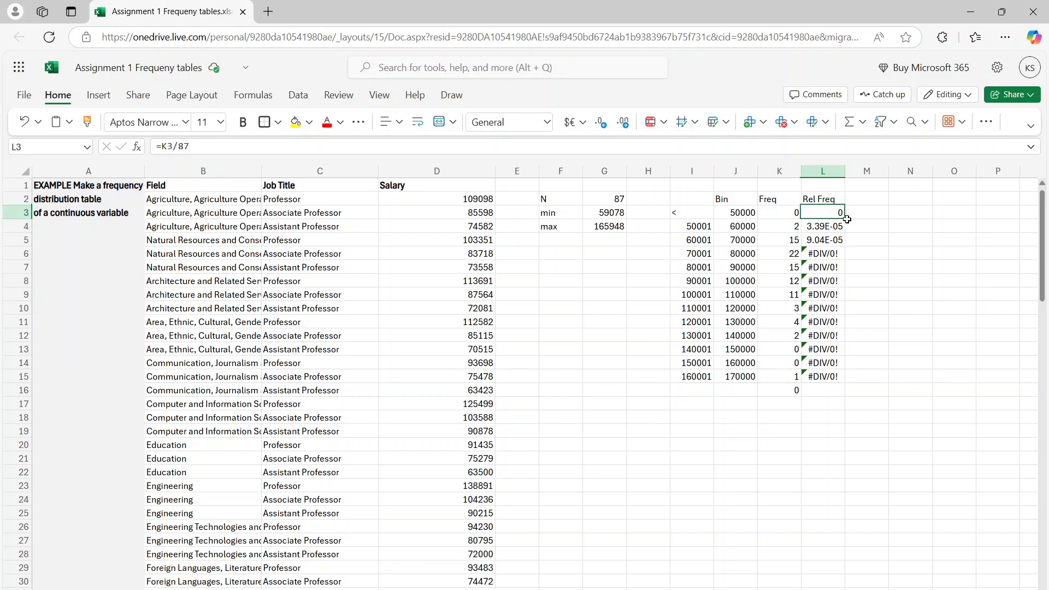
drag(845, 219, 826, 371)
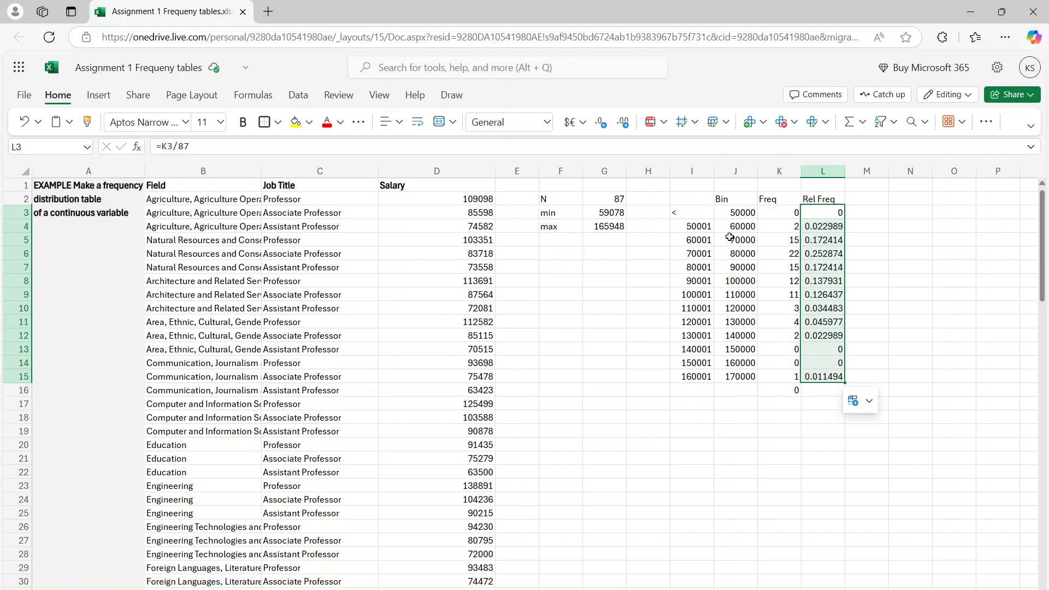
Format the relative frequencies in L3:L15 as Percentage with 2 decimal places.
right_click(821, 246)
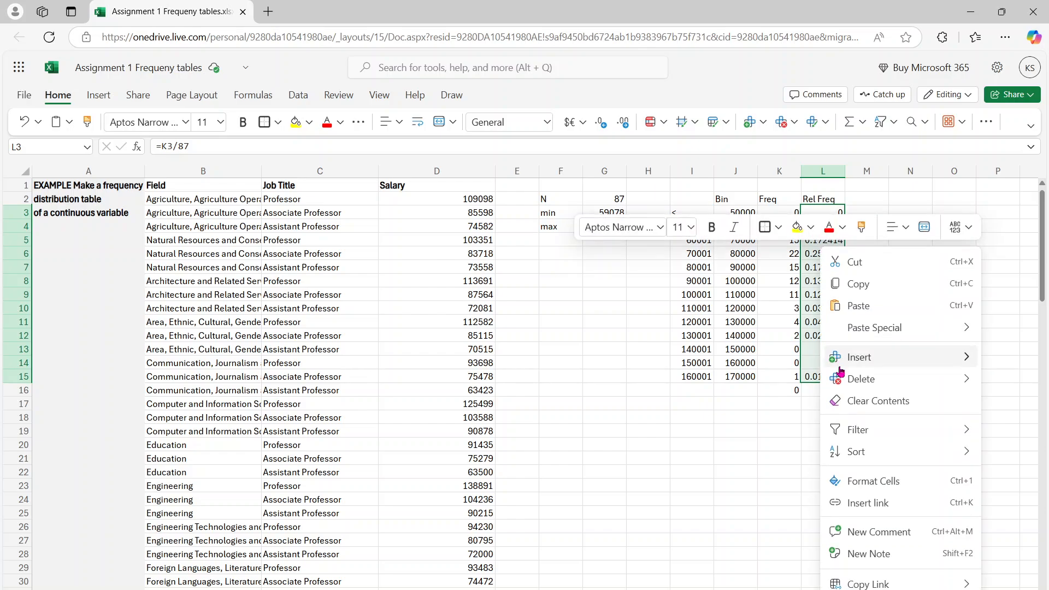
click(870, 482)
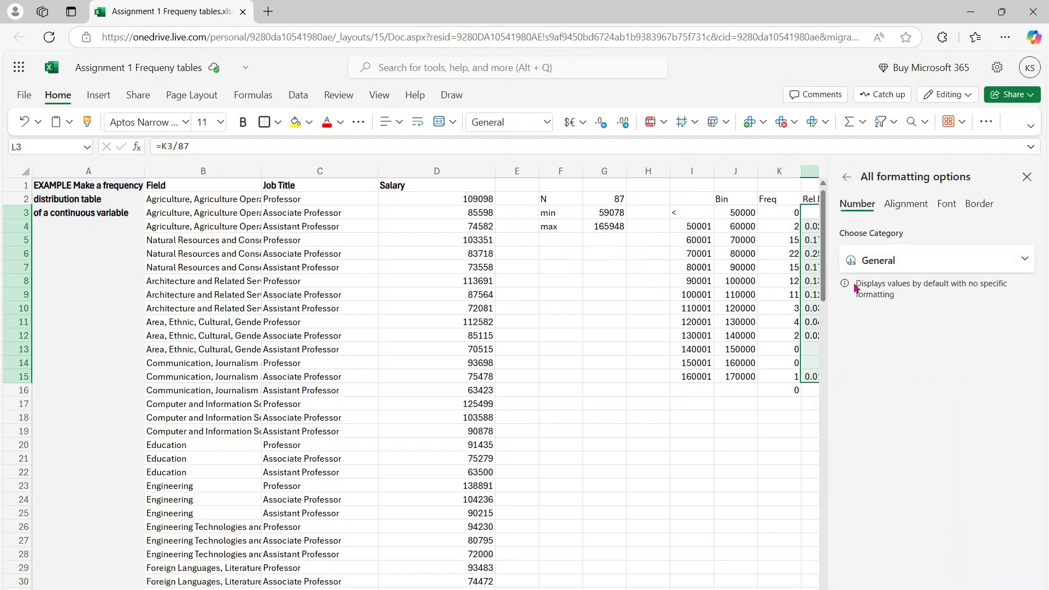
click(900, 268)
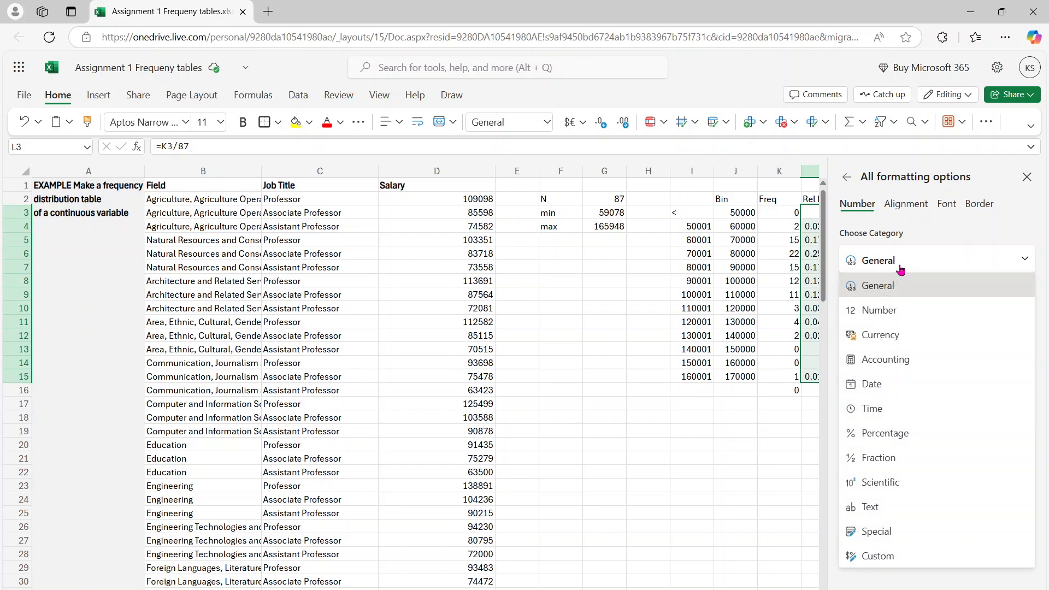
click(897, 431)
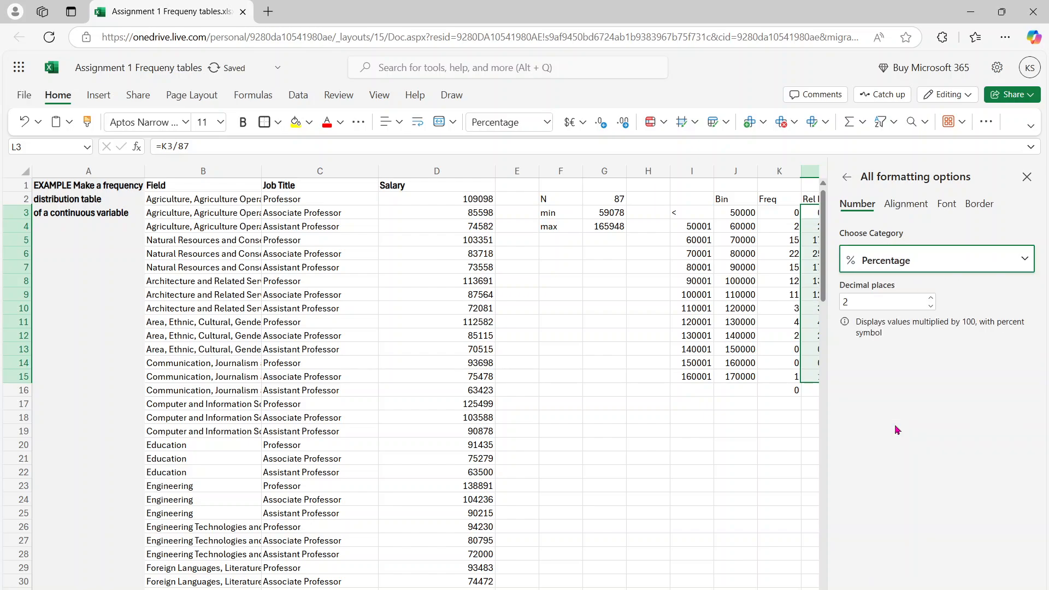
click(1028, 176)
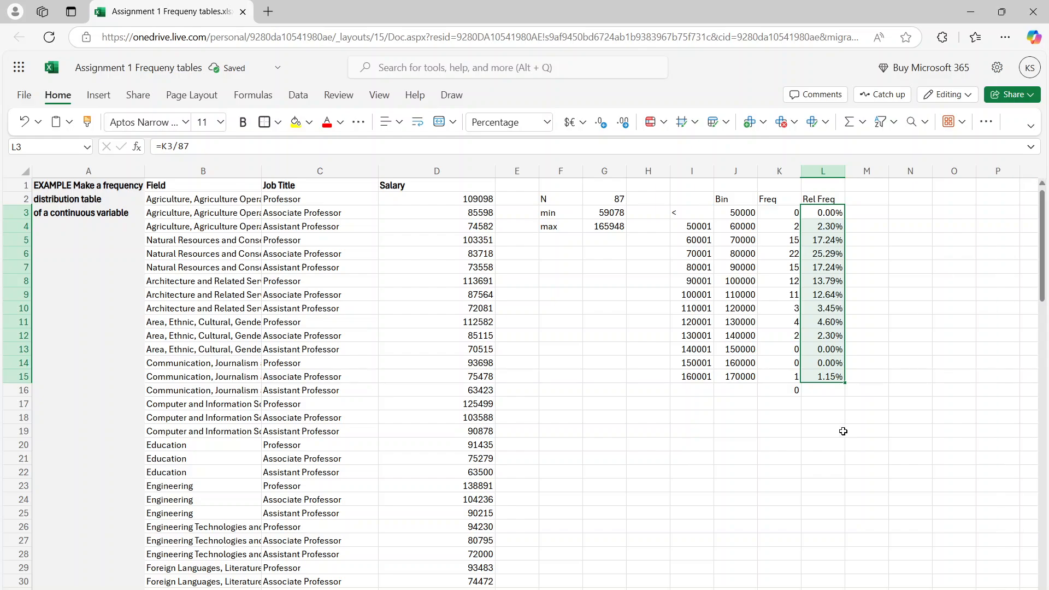
click(841, 431)
Add an outside border around the frequency table in I2:L15.
drag(818, 382, 701, 201)
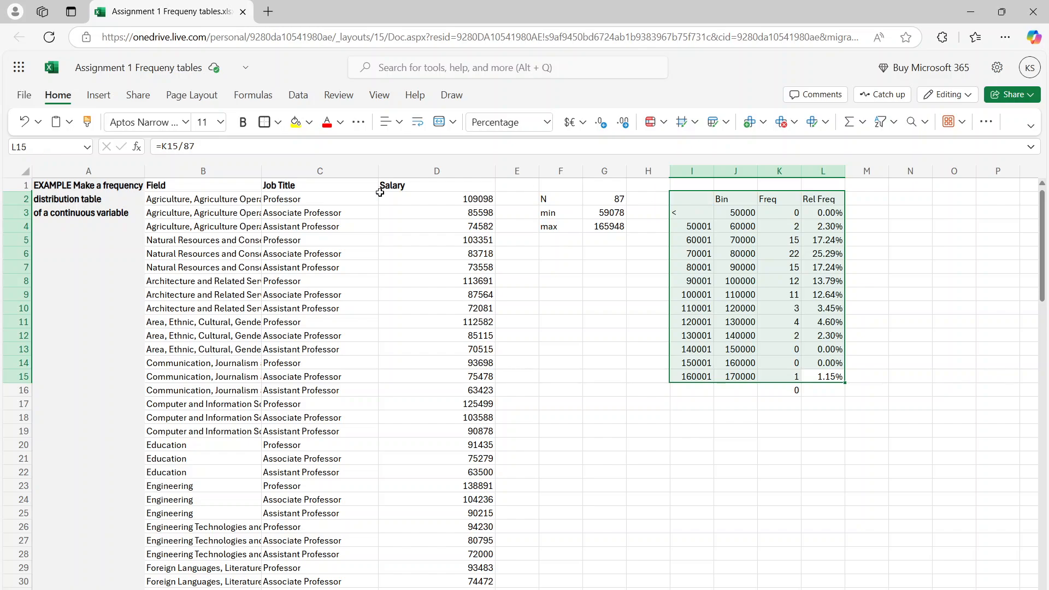
click(265, 122)
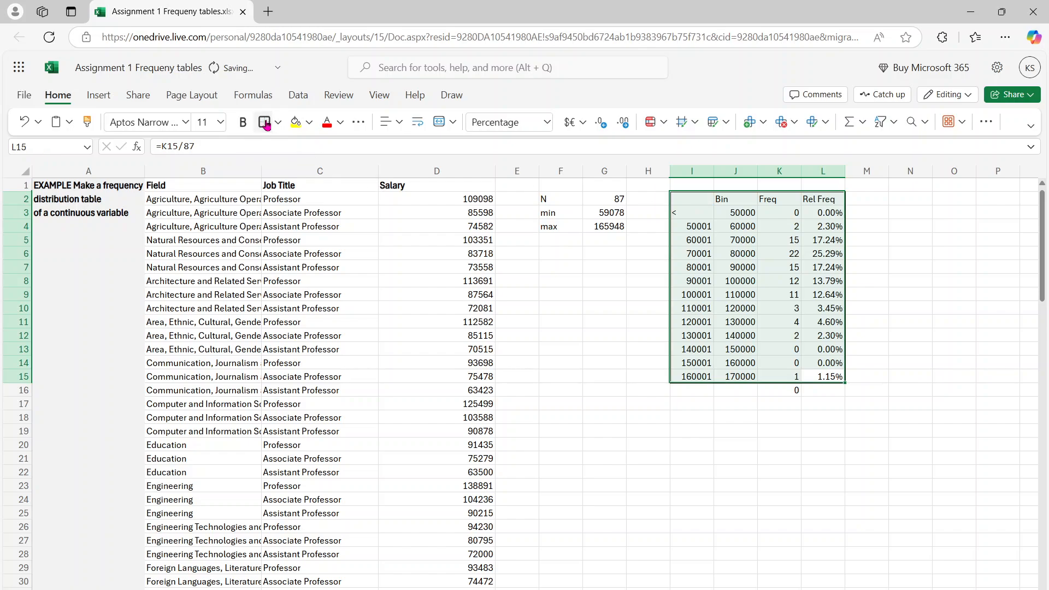
click(565, 361)
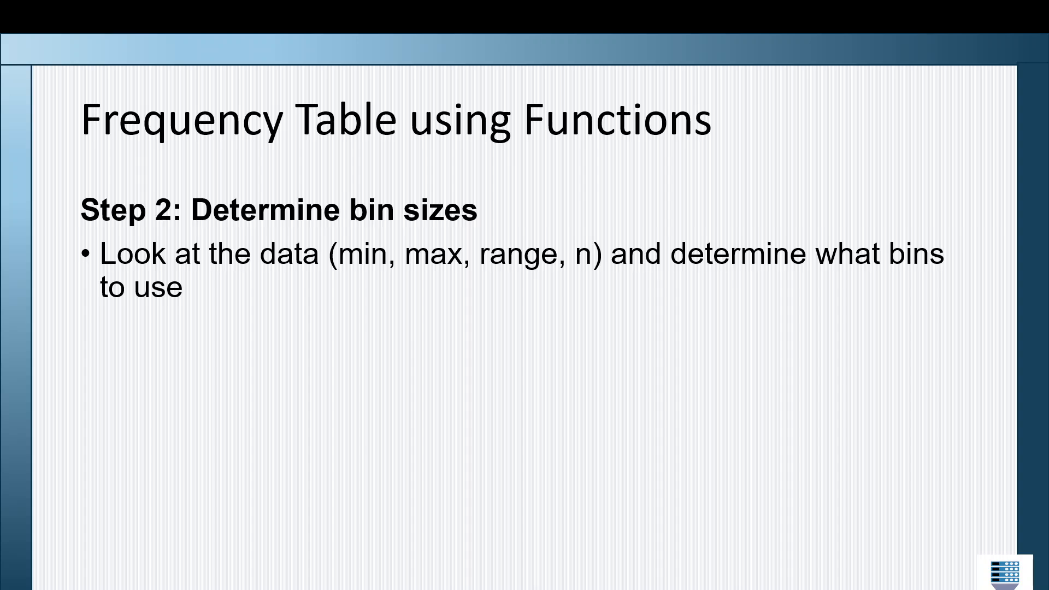
key(Right)
key(Right)
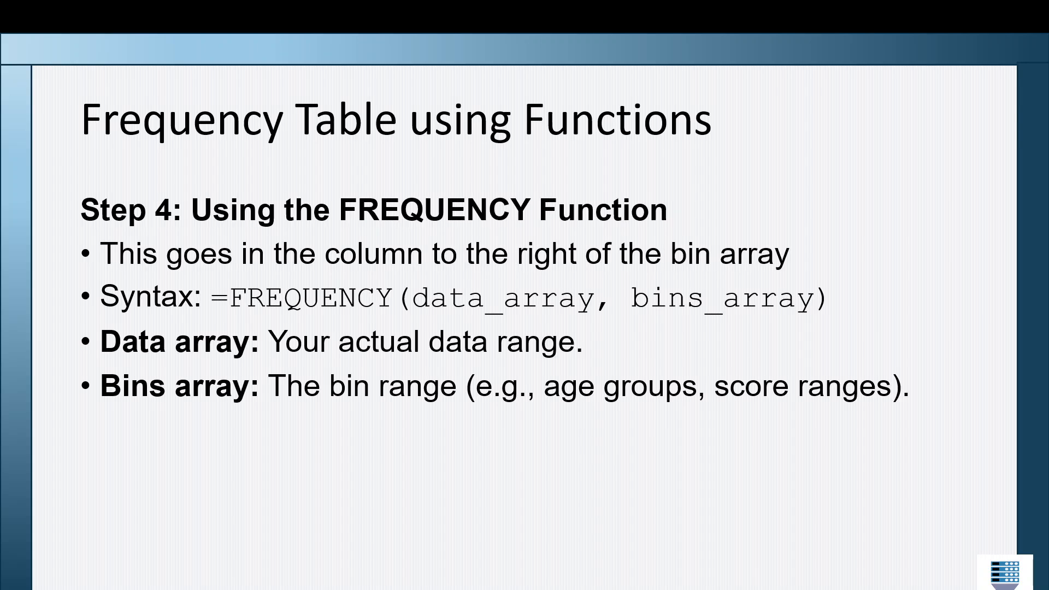
key(Right)
key(Right)
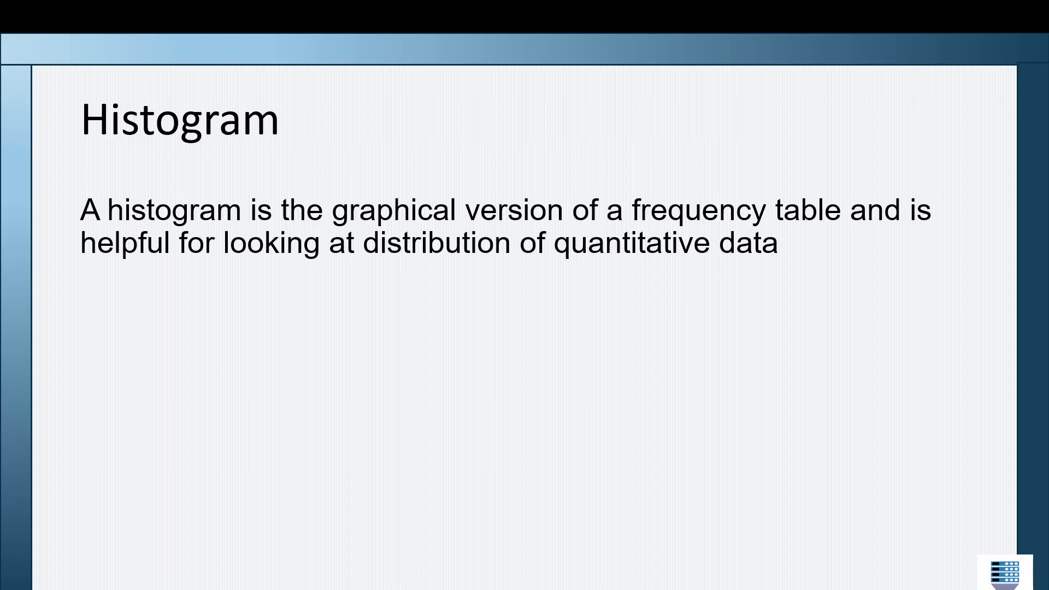
key(Left)
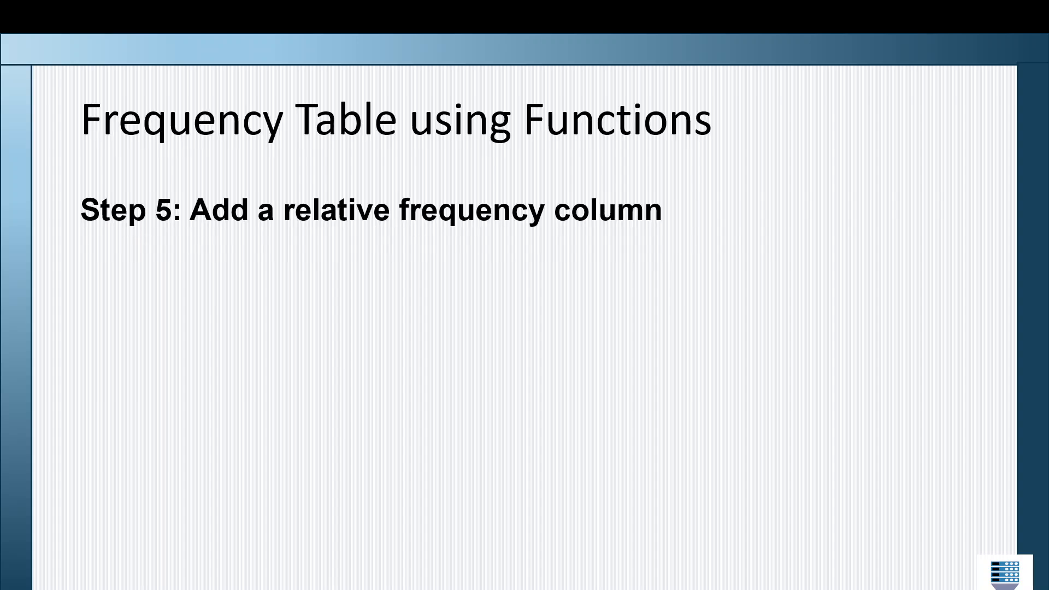
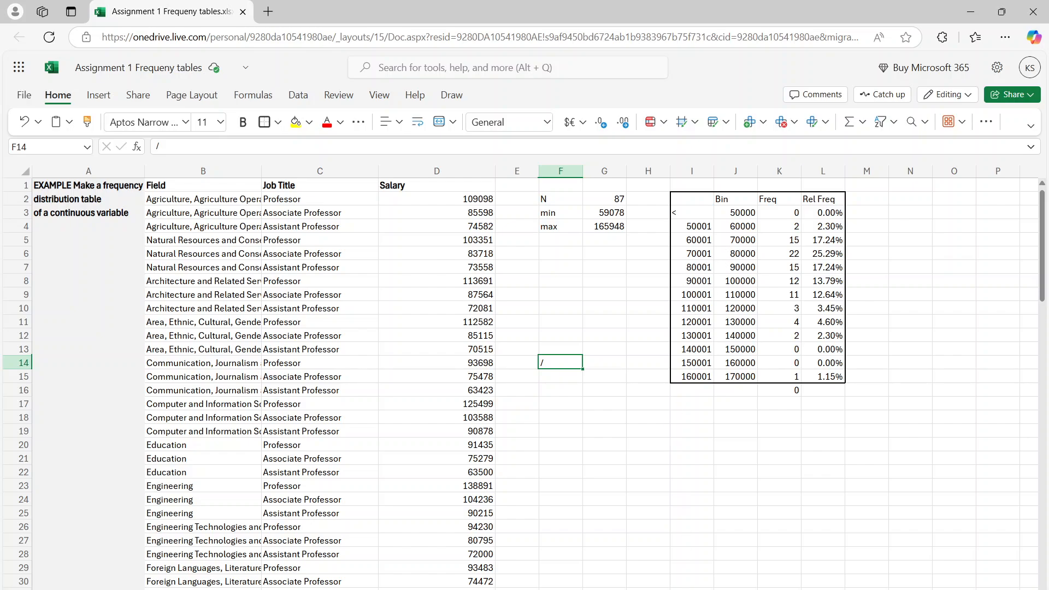
Switch to the worksheet that holds the histogram example.
key(ctrl+Page_Down)
key(ctrl+Page_Up)
key(ctrl+Page_Down)
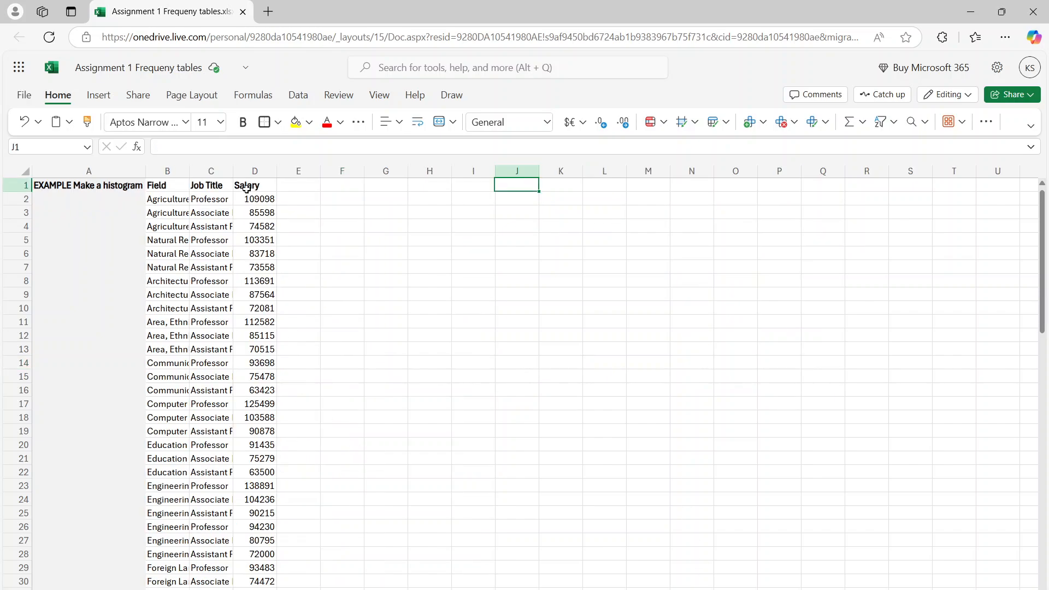
Insert a statistical histogram chart from the Salary data in column D.
drag(251, 185, 262, 482)
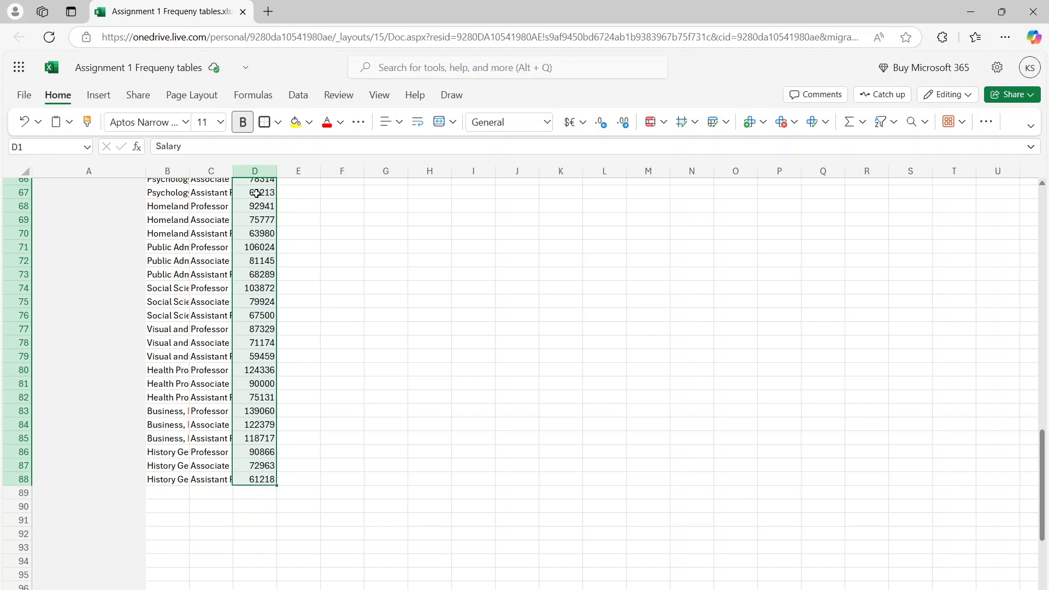
click(250, 166)
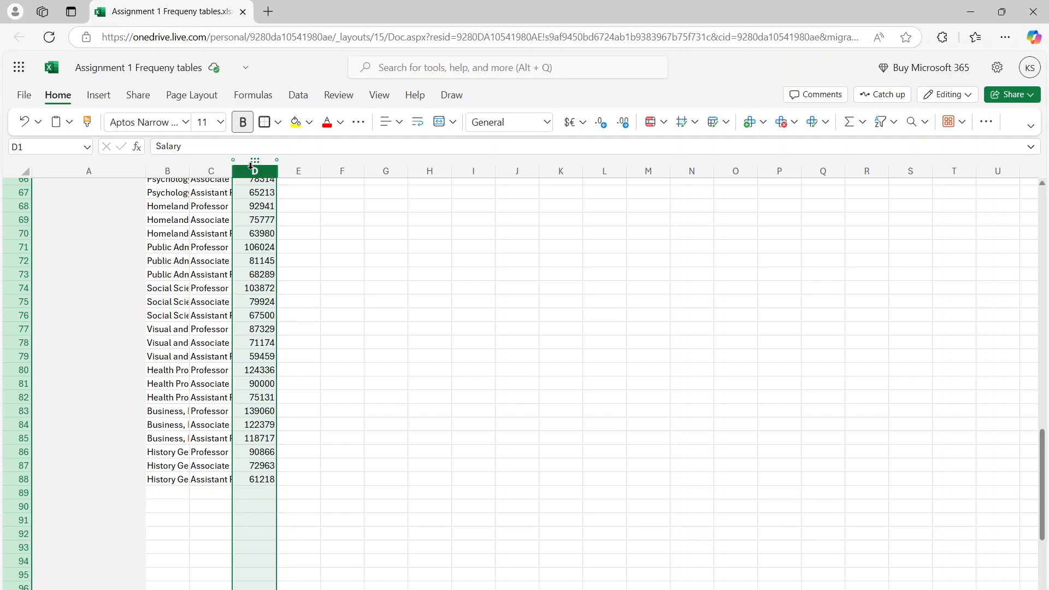
key(alt+Tab)
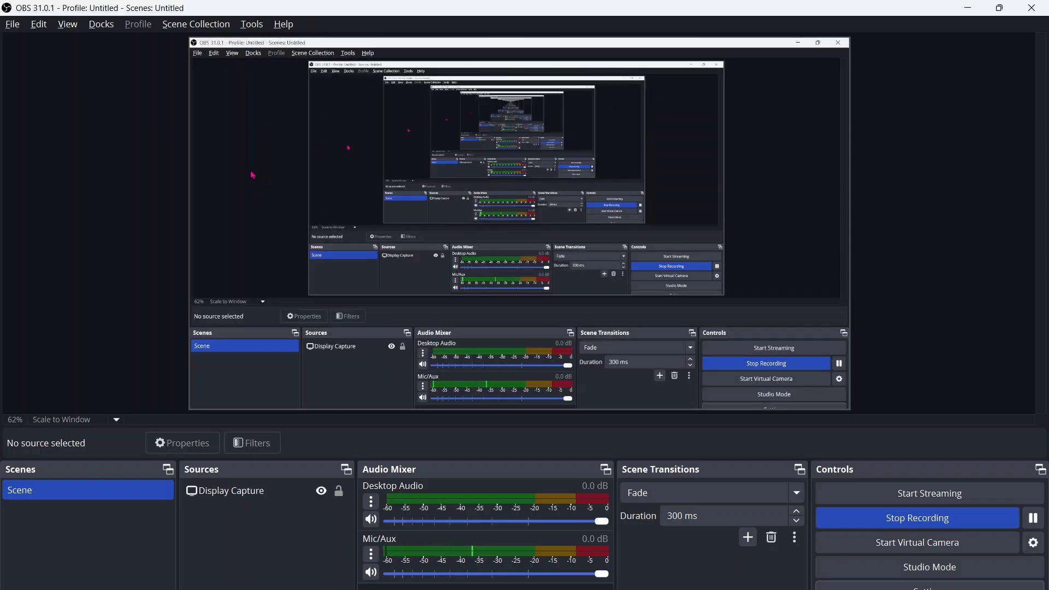
key(alt+Tab)
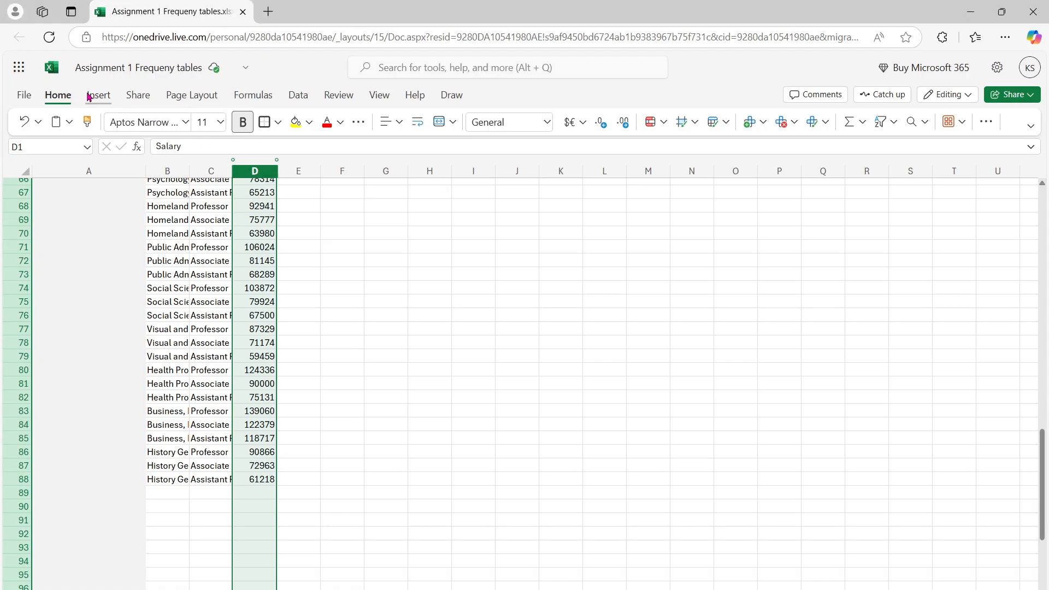
click(89, 97)
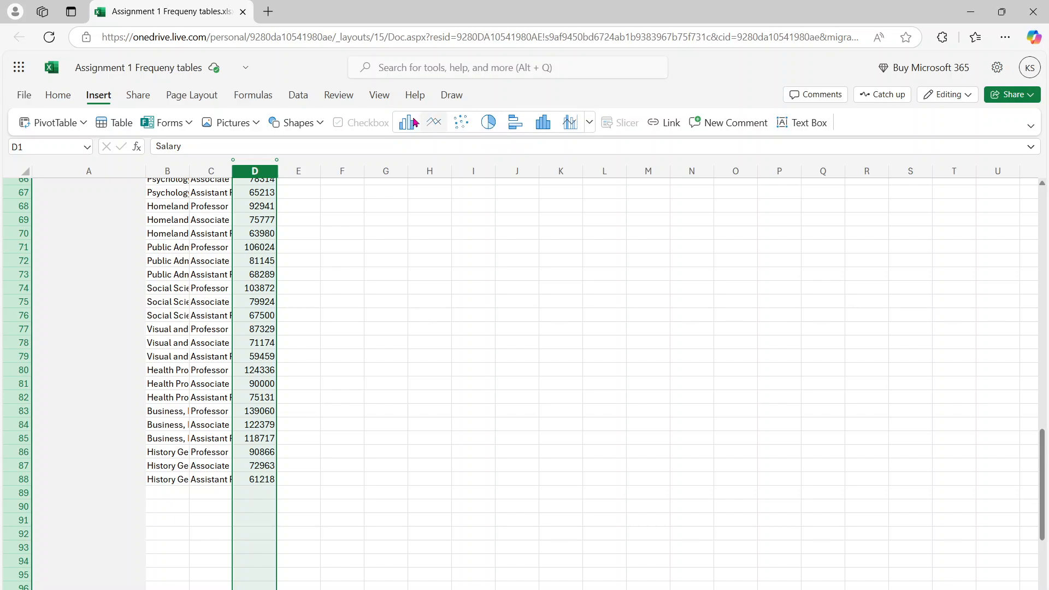
click(594, 129)
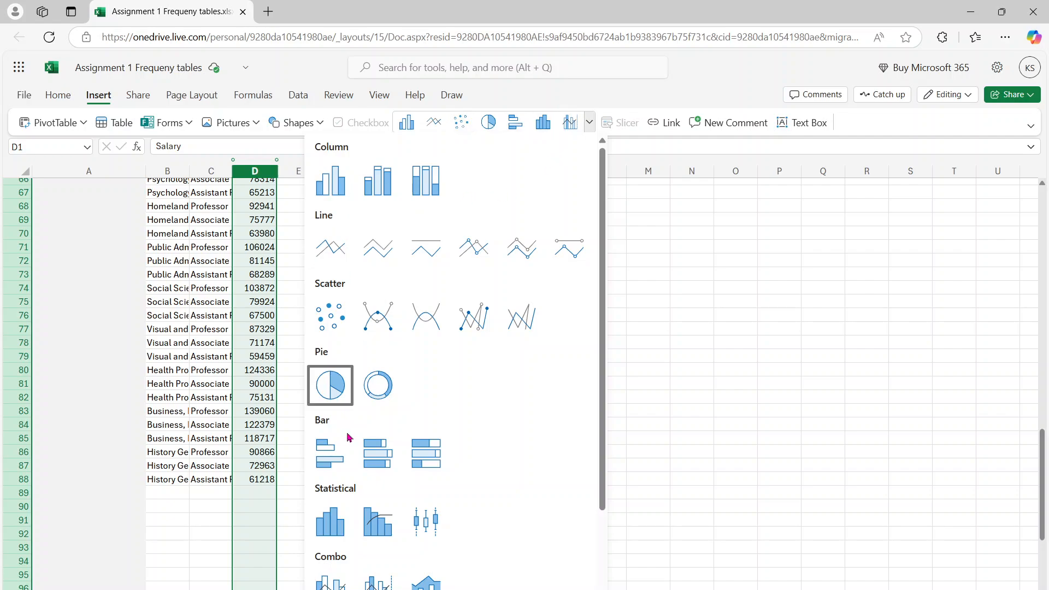
click(340, 521)
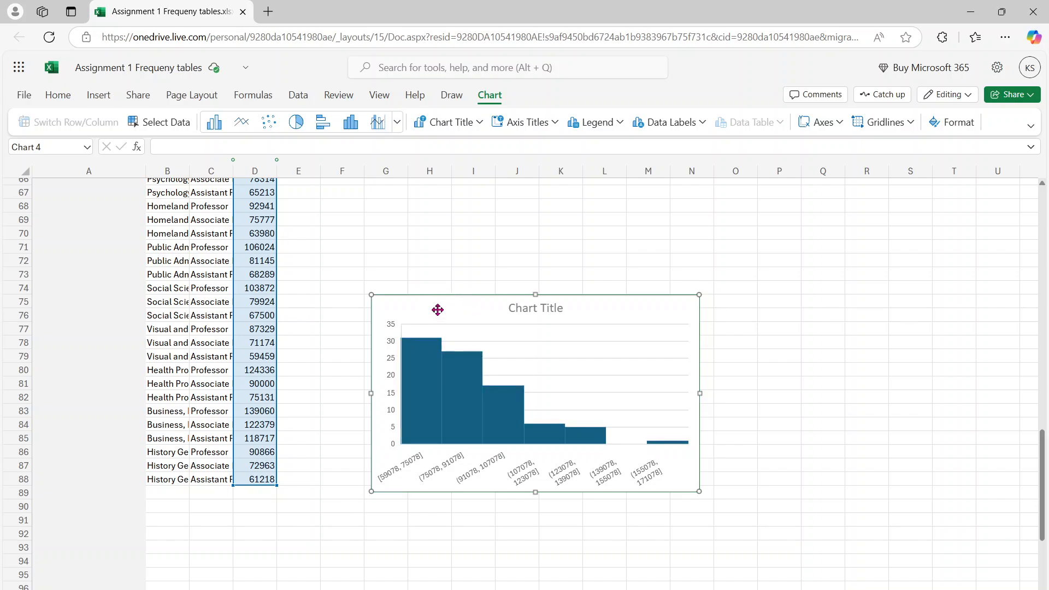
Move the histogram to the top of the worksheet beside the Salary data, starting around F2.
drag(438, 310, 404, 278)
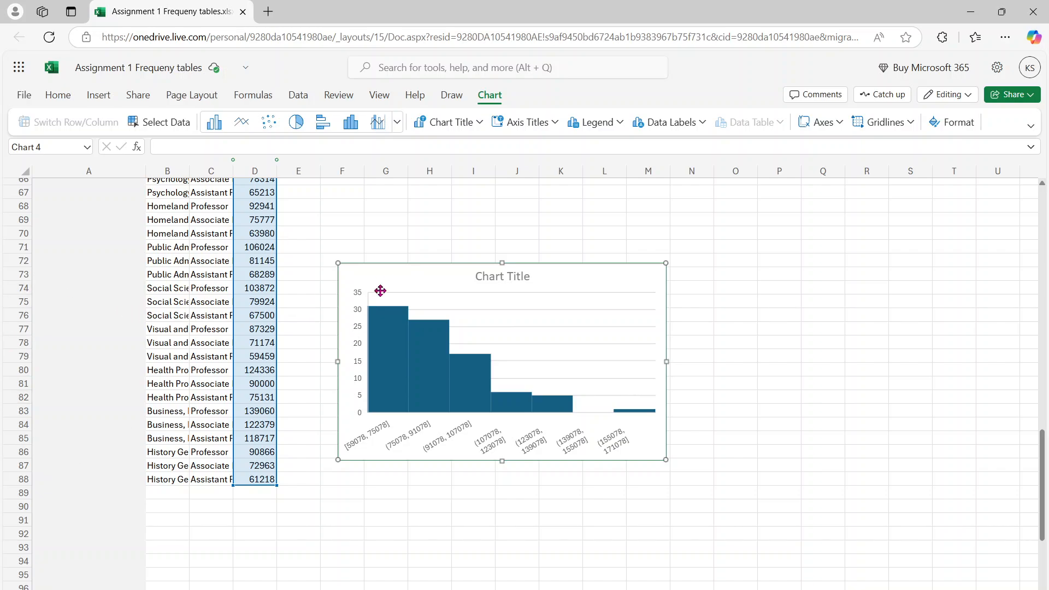
drag(386, 277, 394, 211)
scroll(1034, 285, up, 5)
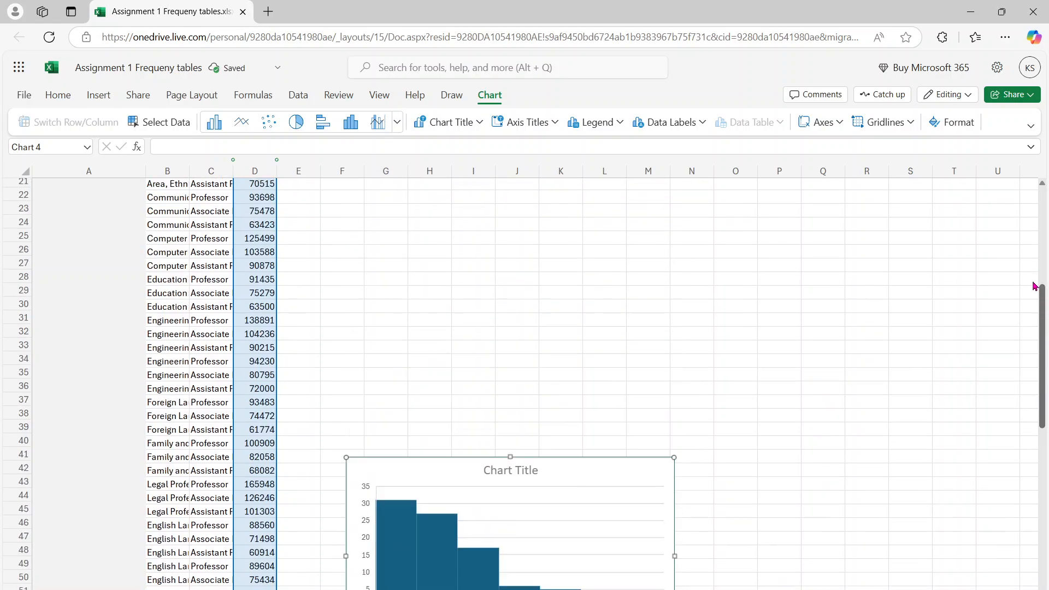
scroll(1035, 285, up, 6)
scroll(1024, 272, down, 3)
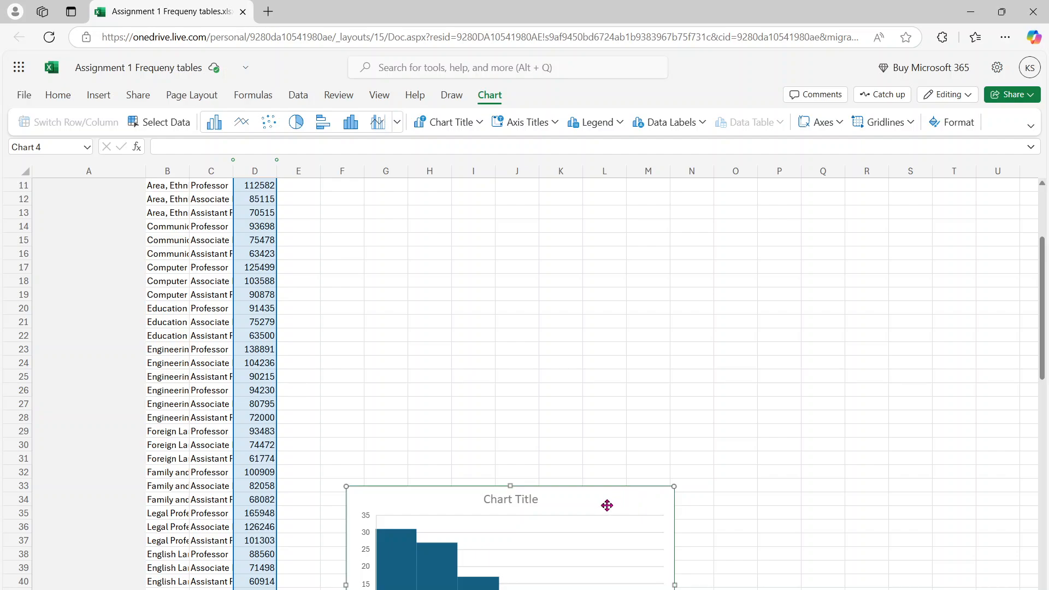
drag(607, 506, 595, 215)
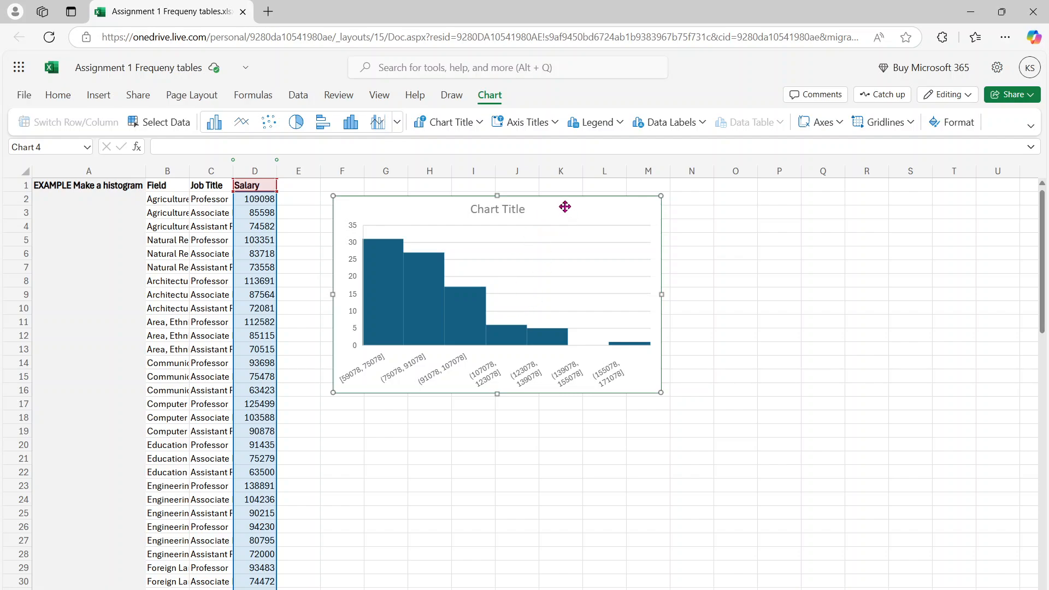
Replace the placeholder title of the salary chart with "Histogram".
right_click(565, 206)
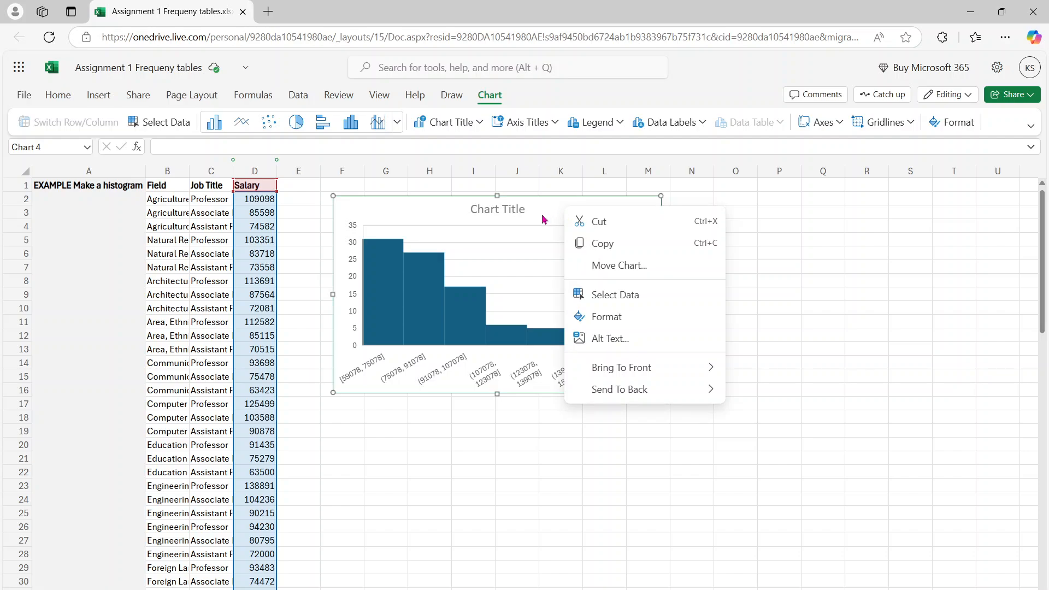
click(543, 215)
right_click(542, 215)
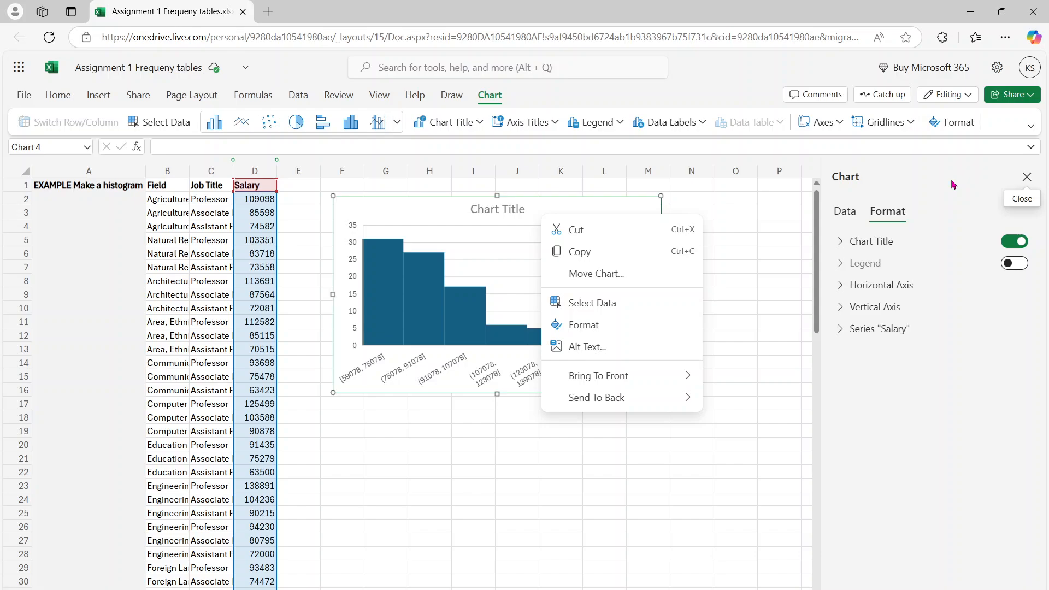
click(518, 208)
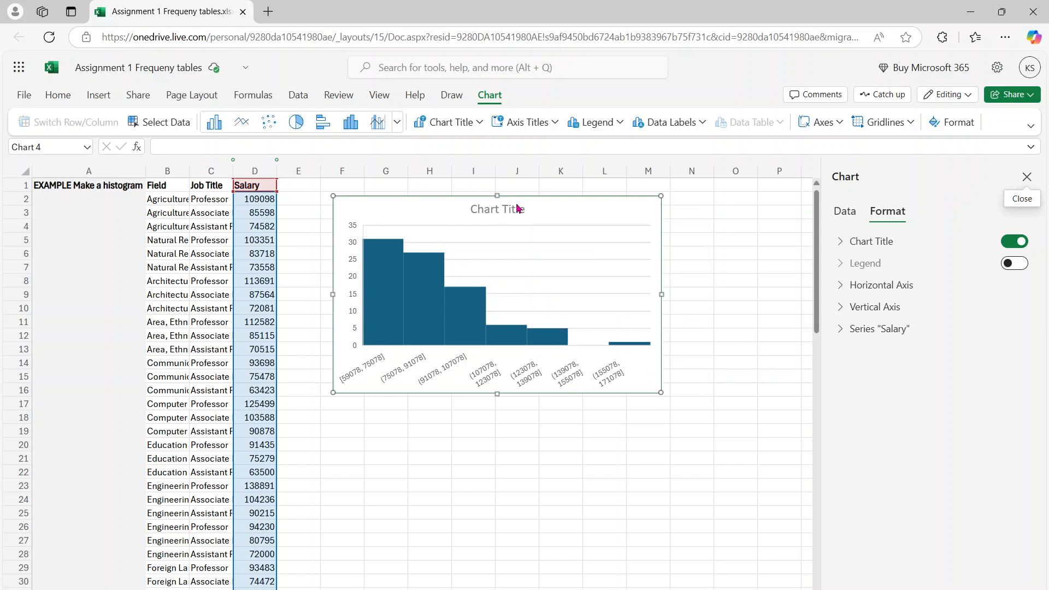
double_click(519, 208)
triple_click(497, 356)
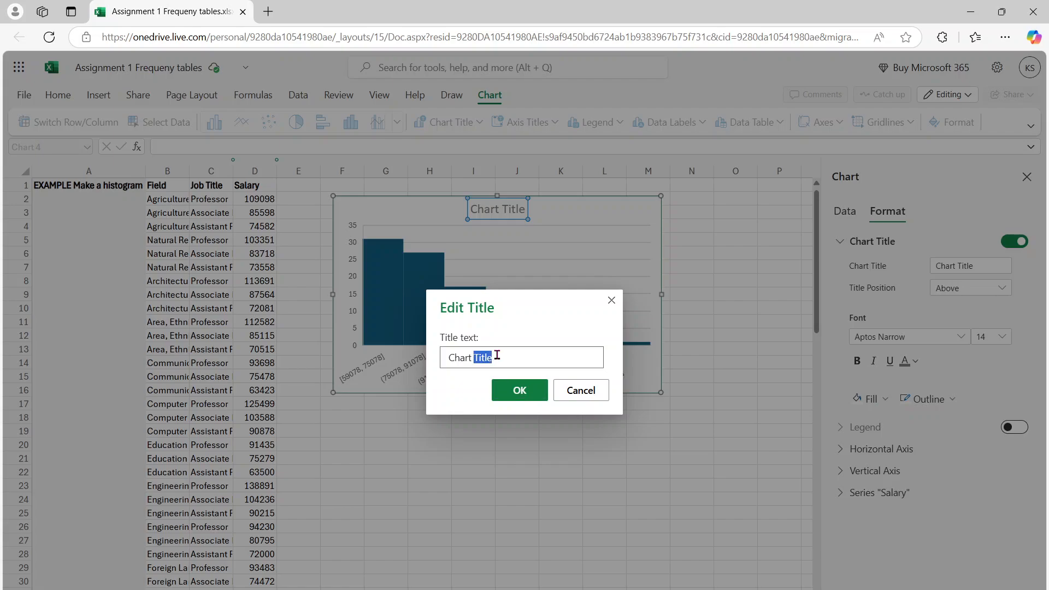
text(Histogram)
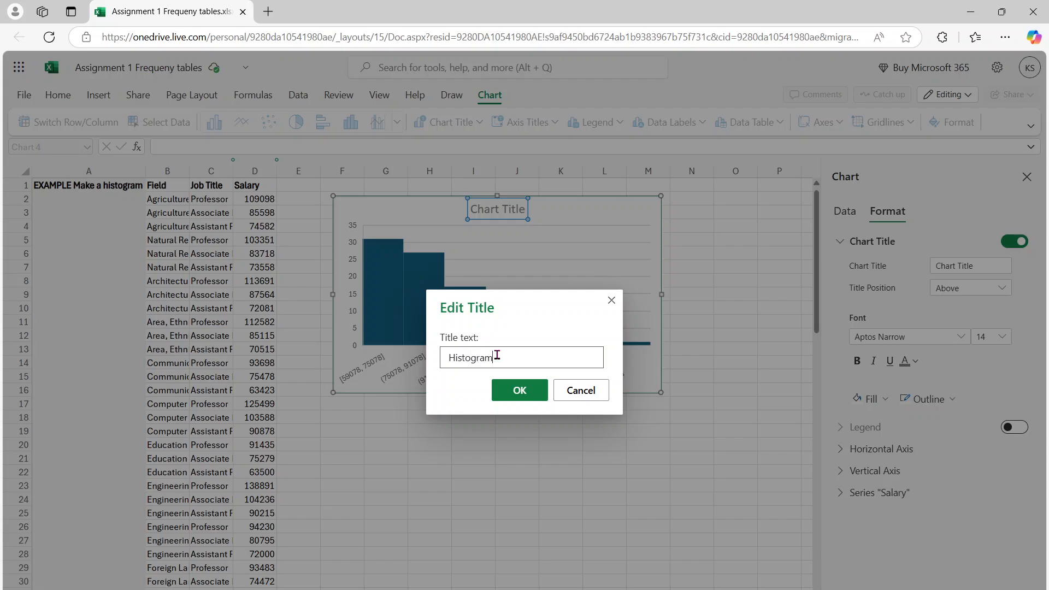
click(506, 401)
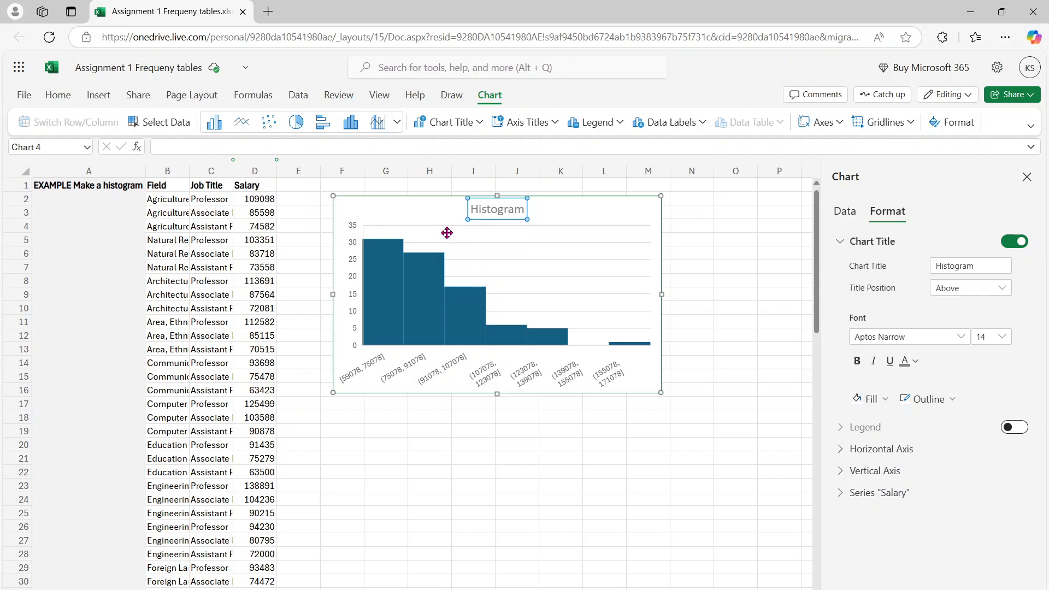
Extend the chart title to read "Histogram of Salary".
click(434, 215)
click(496, 214)
double_click(496, 214)
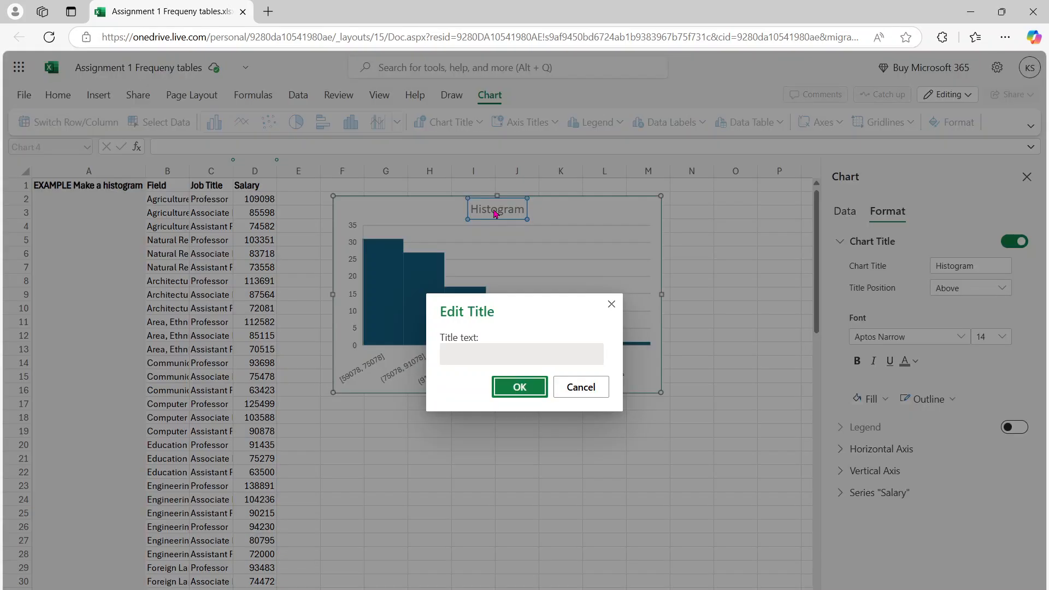
double_click(530, 351)
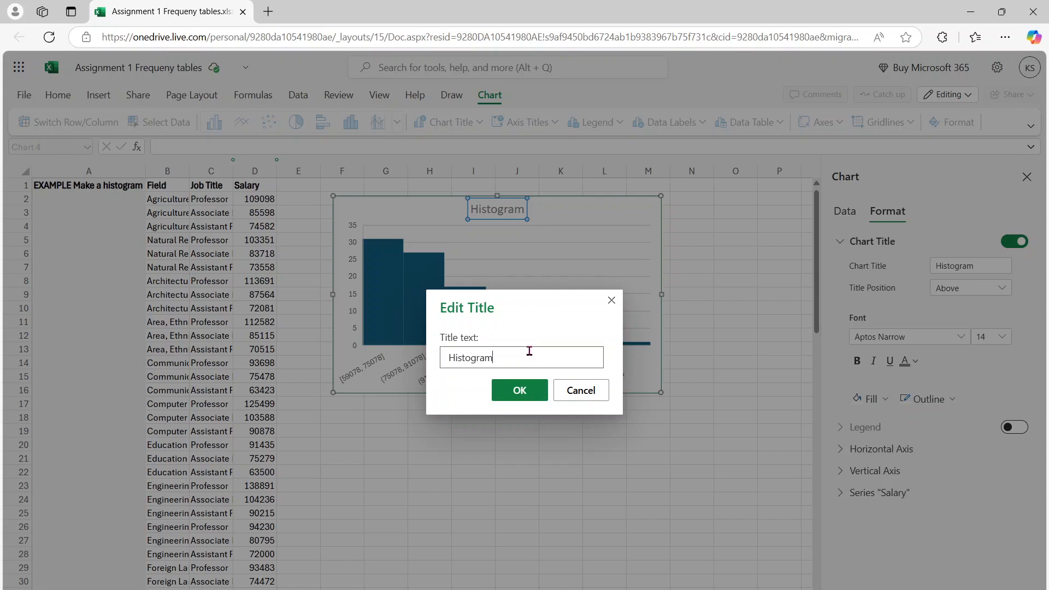
click(542, 347)
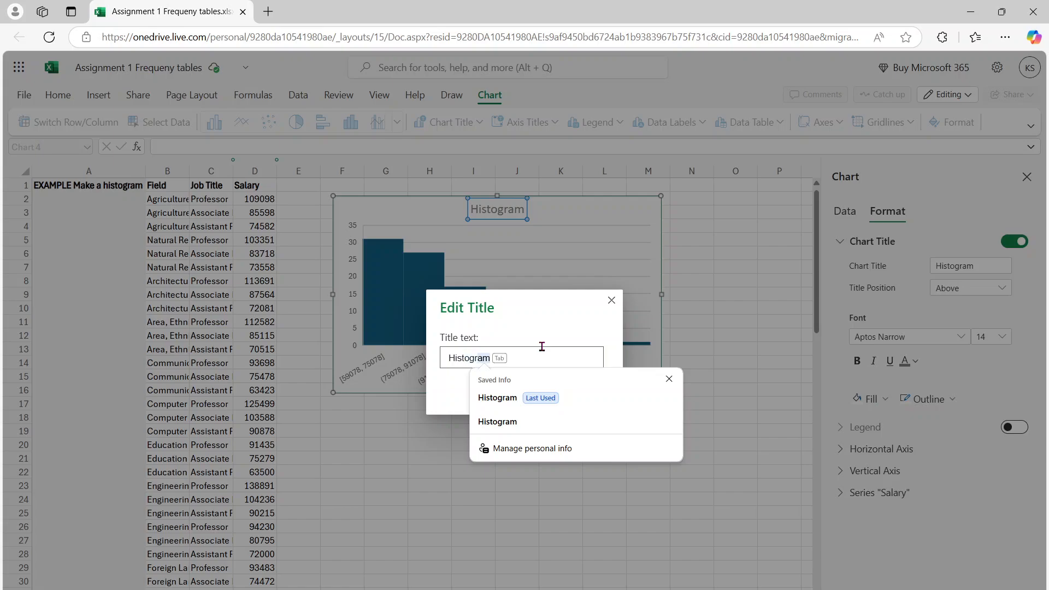
text(of Salary)
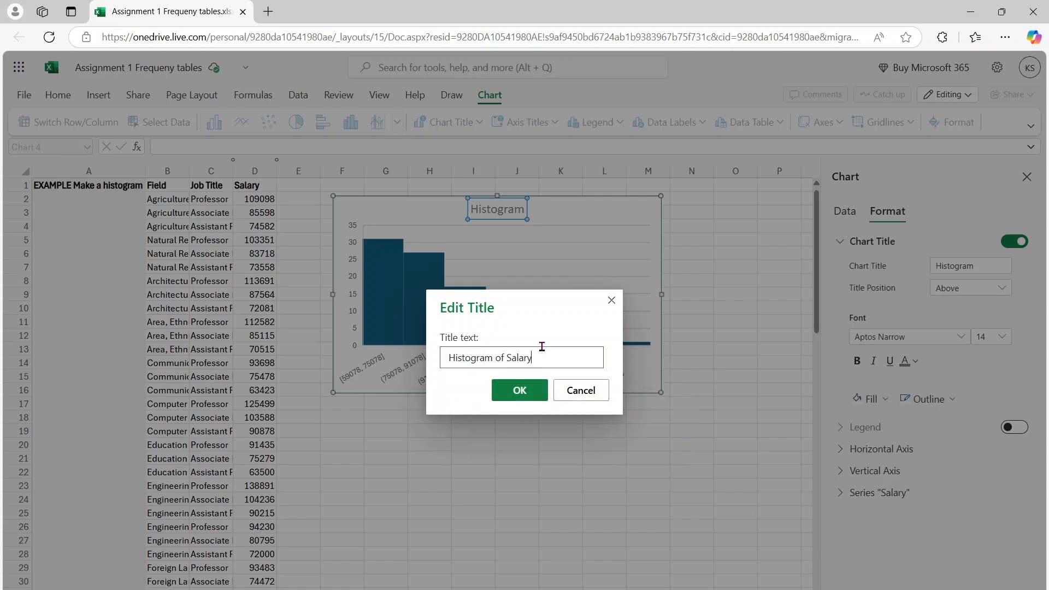
click(519, 391)
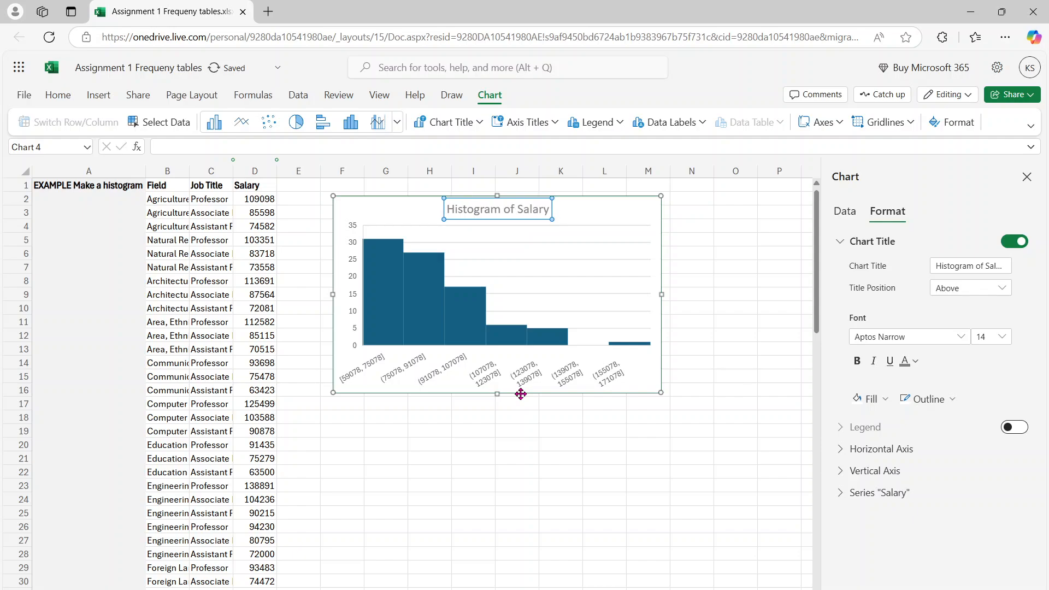
Examine the format settings of the histogram's vertical axis, horizontal axis and Salary series.
click(434, 369)
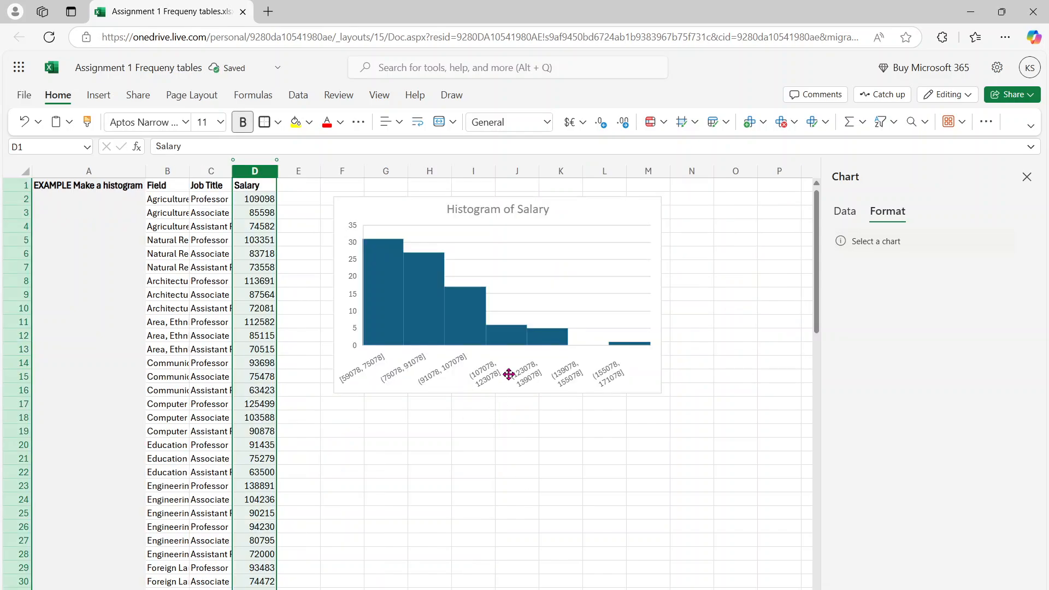
click(437, 378)
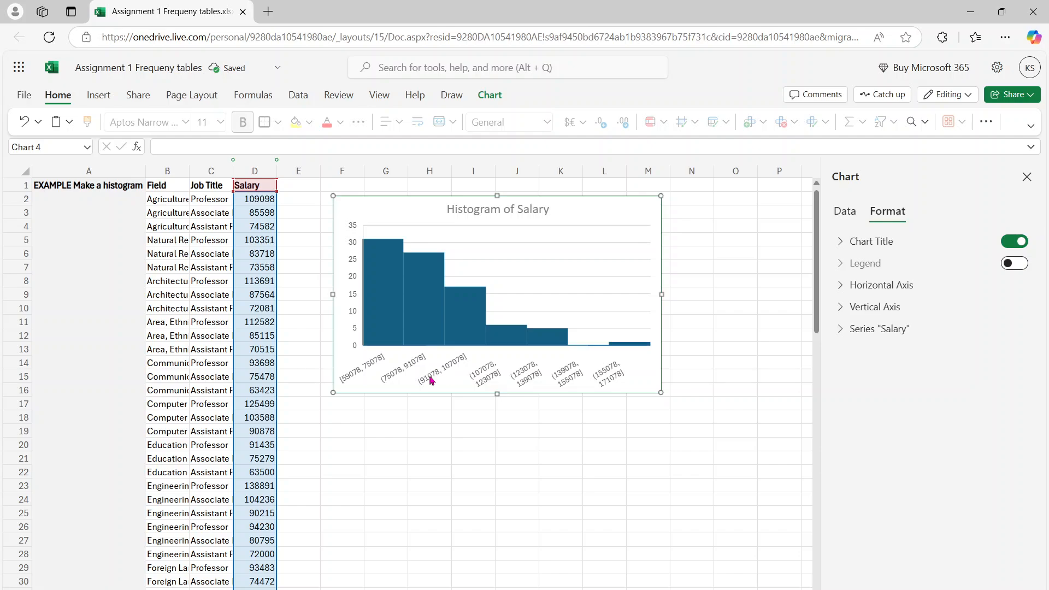
click(432, 380)
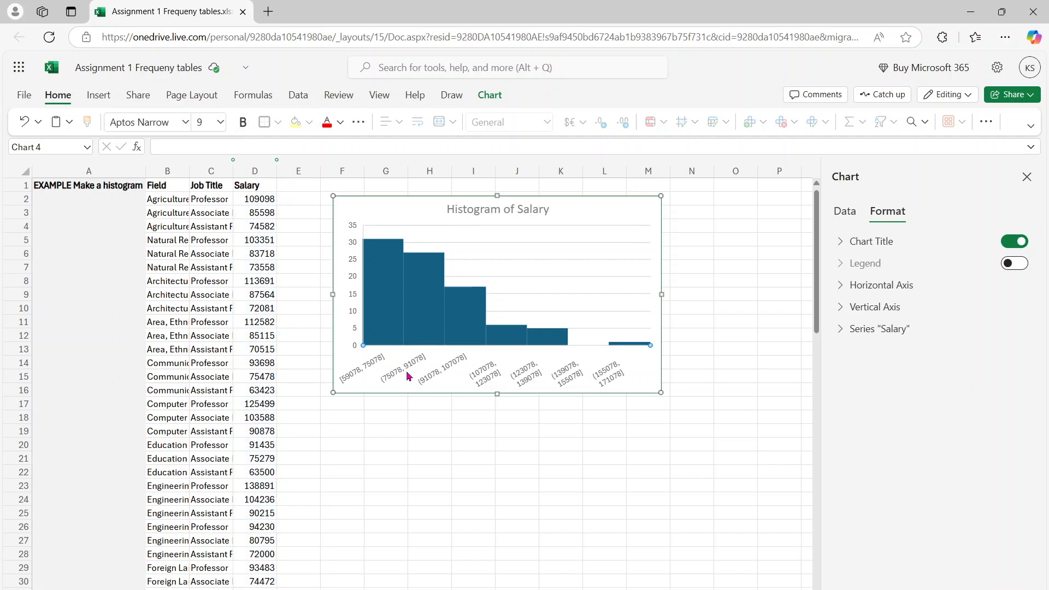
click(348, 363)
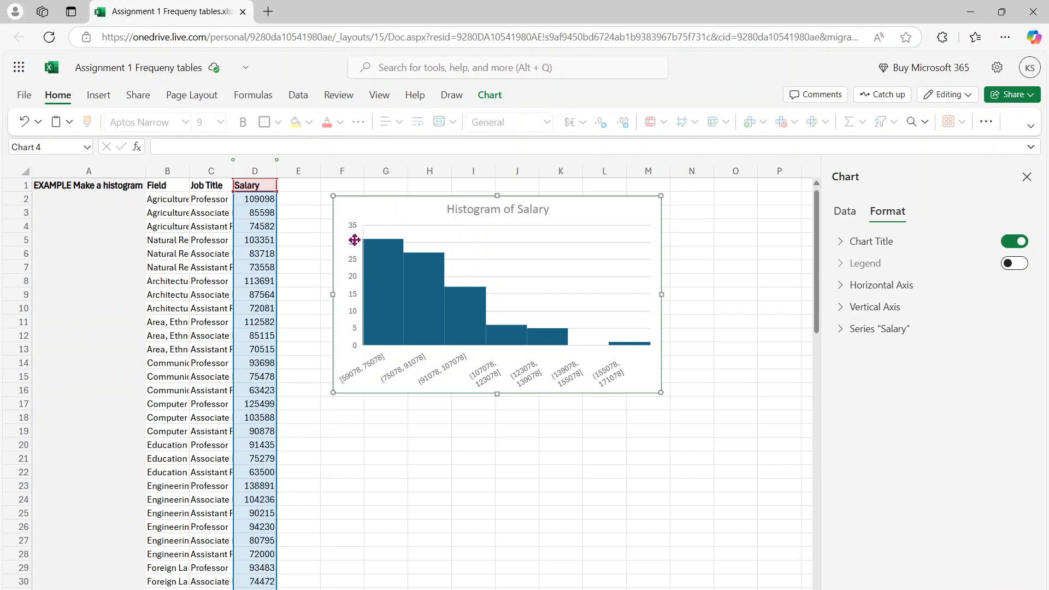
click(354, 329)
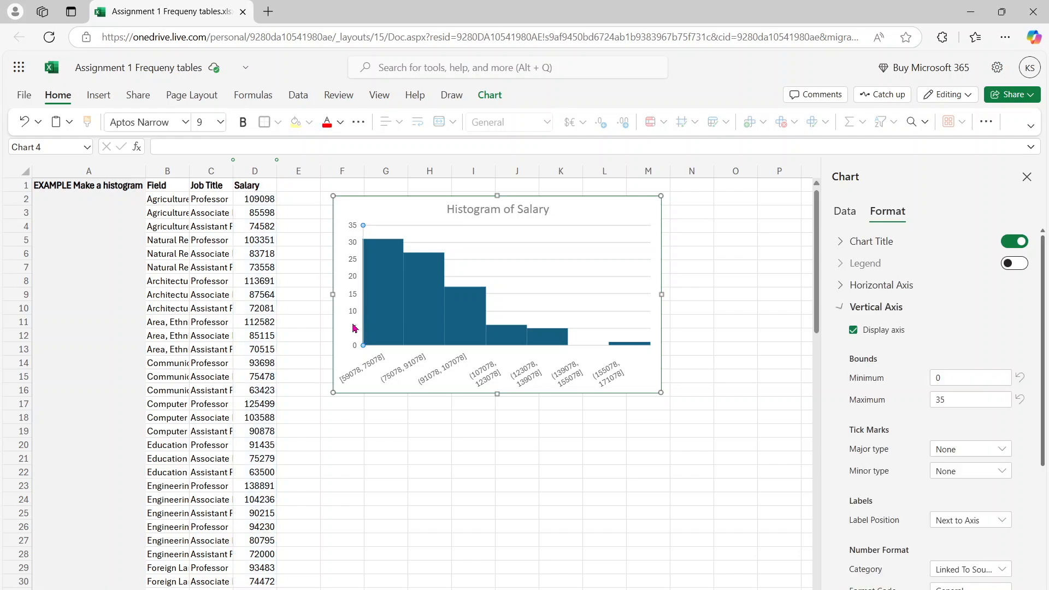
click(398, 372)
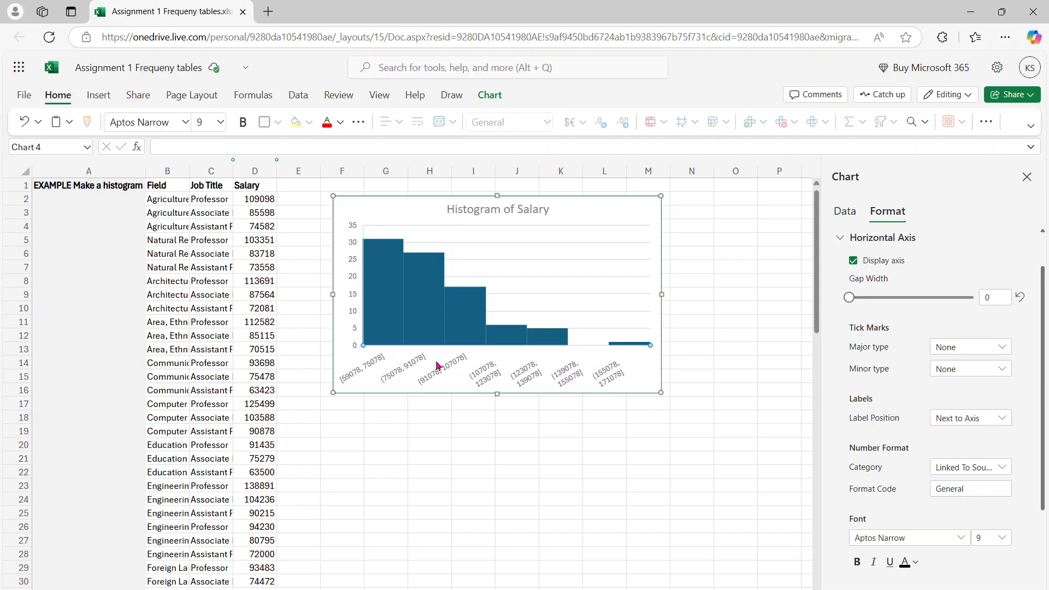
click(479, 347)
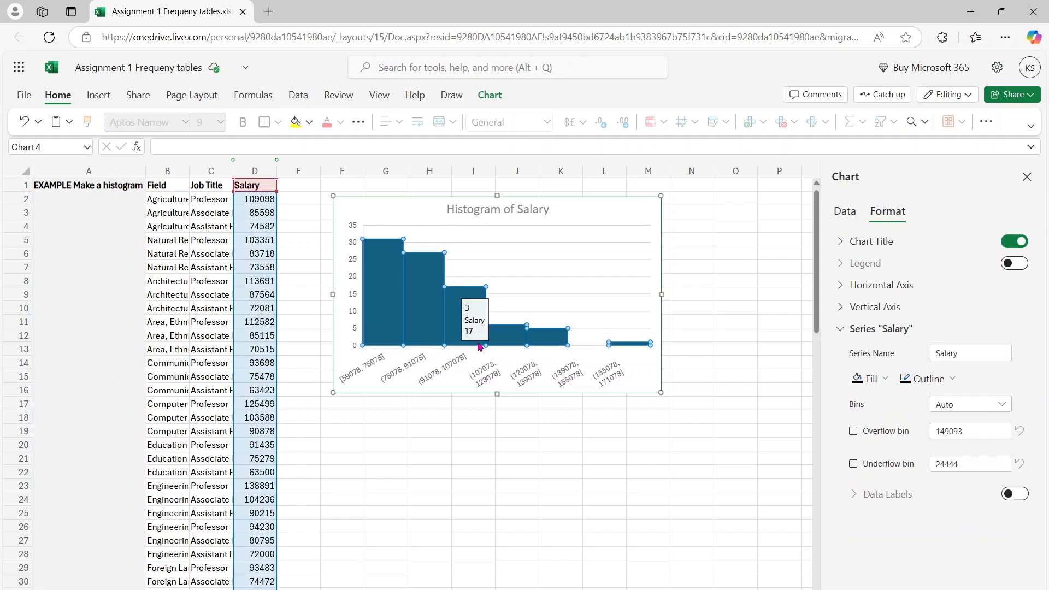
click(582, 431)
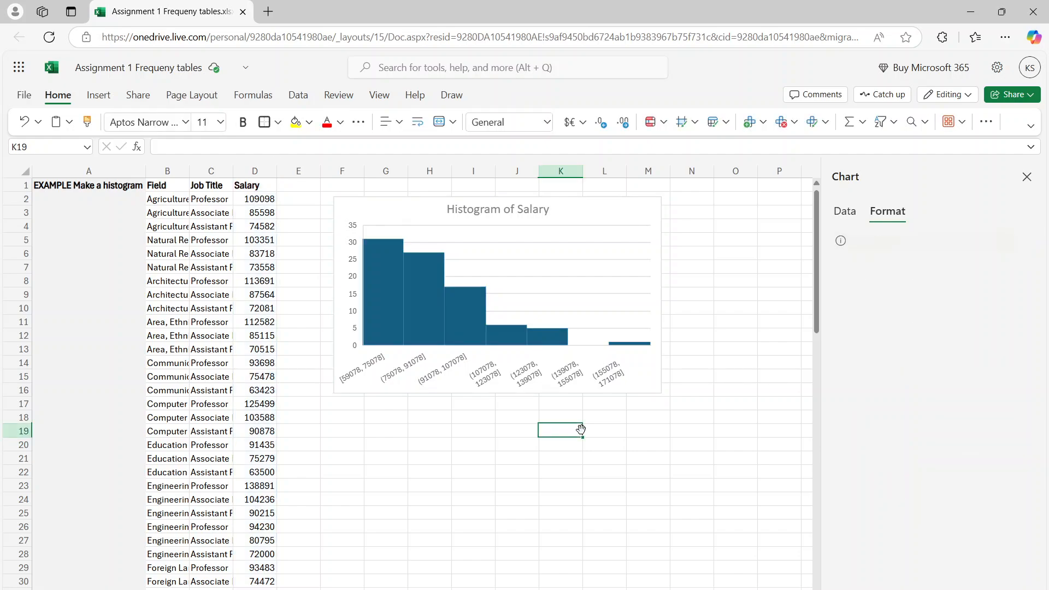
click(596, 369)
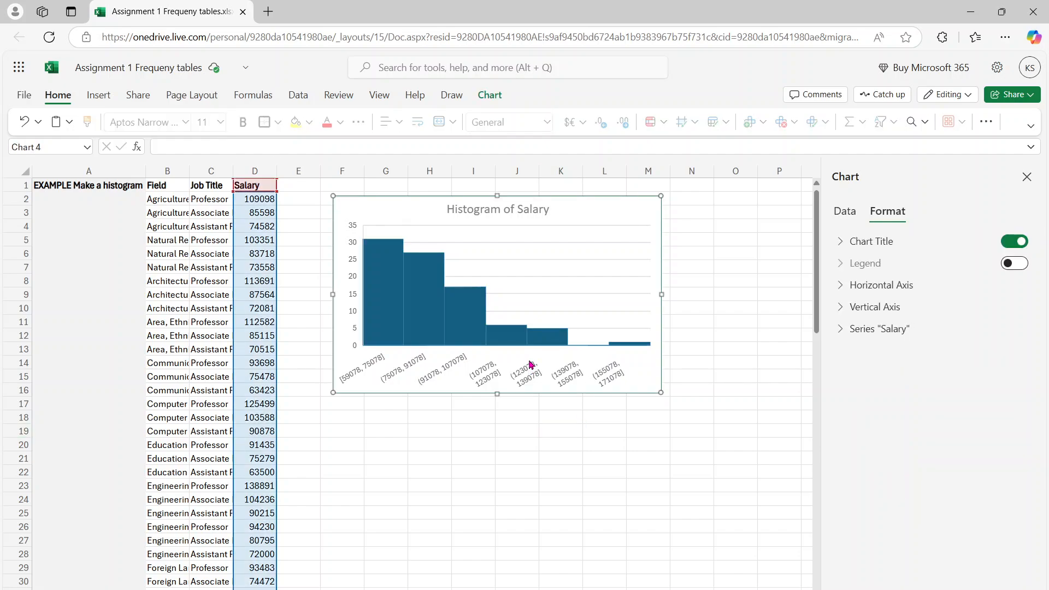
Switch the Salary series' bins from automatic to a fixed bin width of 10000.
click(366, 374)
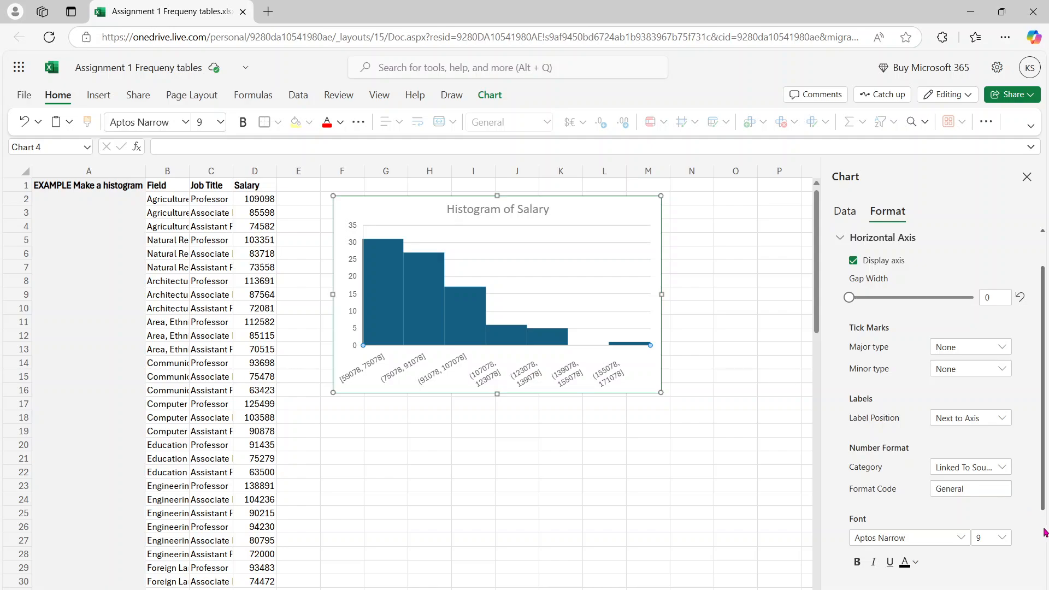
scroll(1045, 533, down, 2)
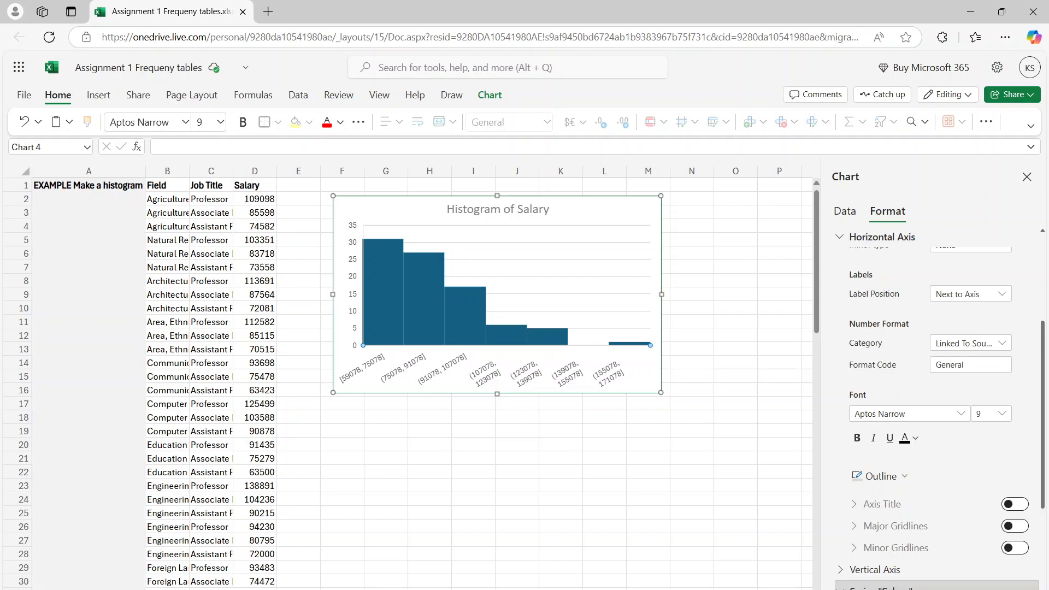
scroll(1046, 561, down, 3)
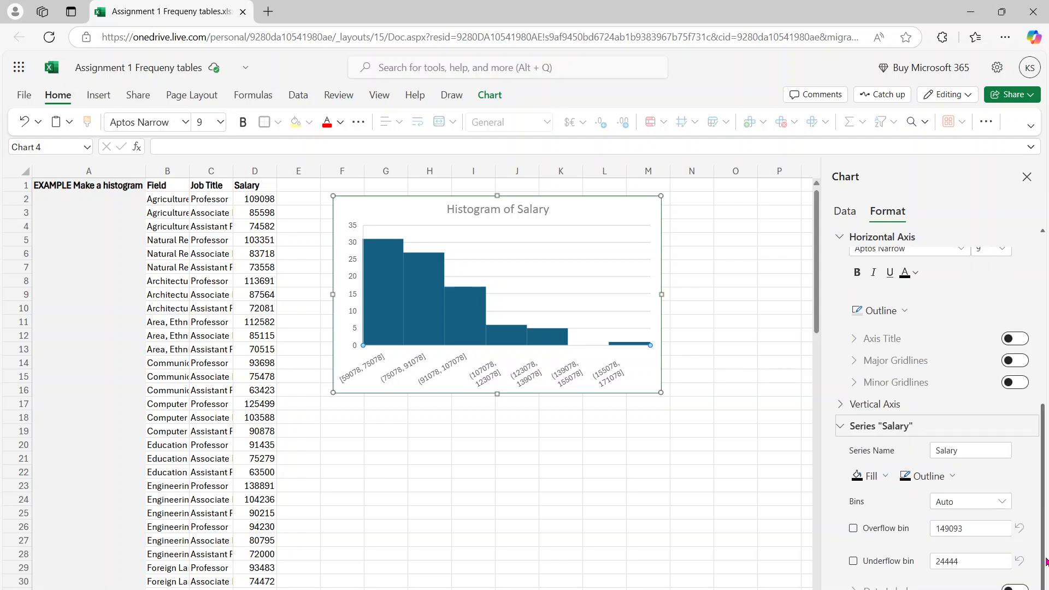
click(899, 529)
click(899, 529)
click(952, 507)
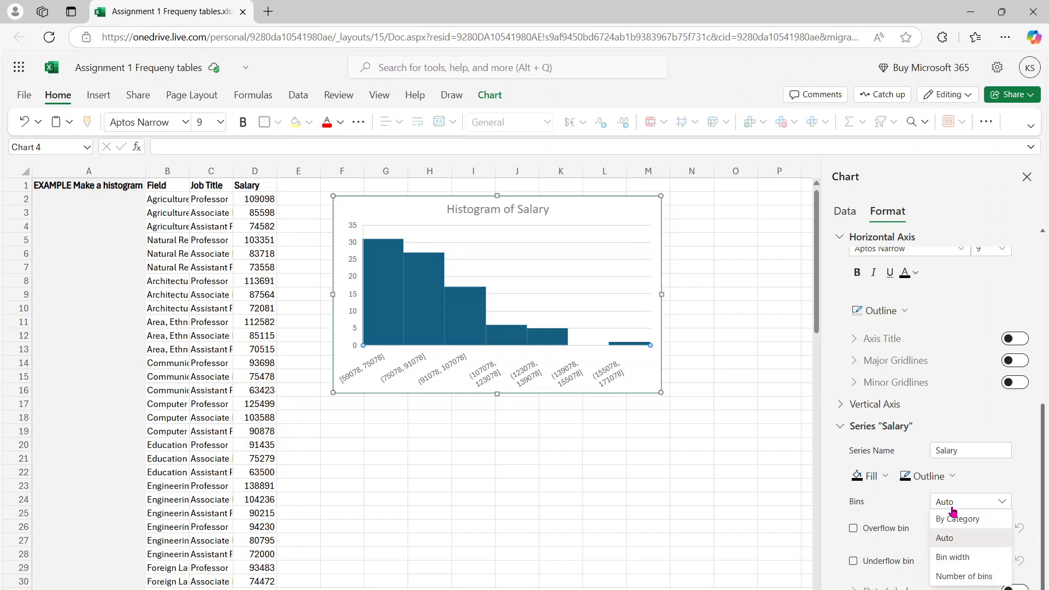
click(954, 557)
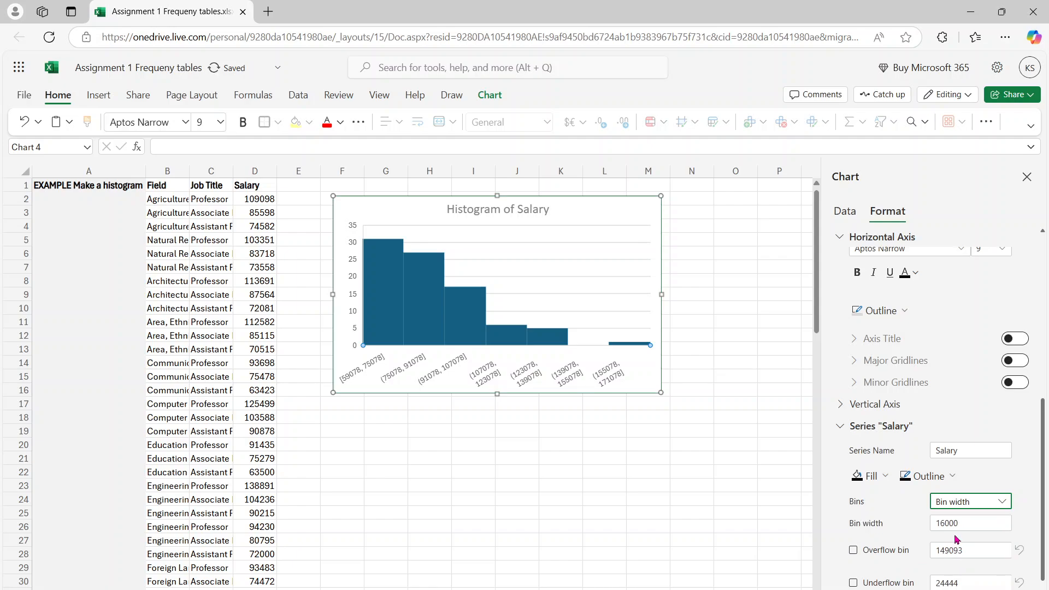
click(957, 524)
text(1)
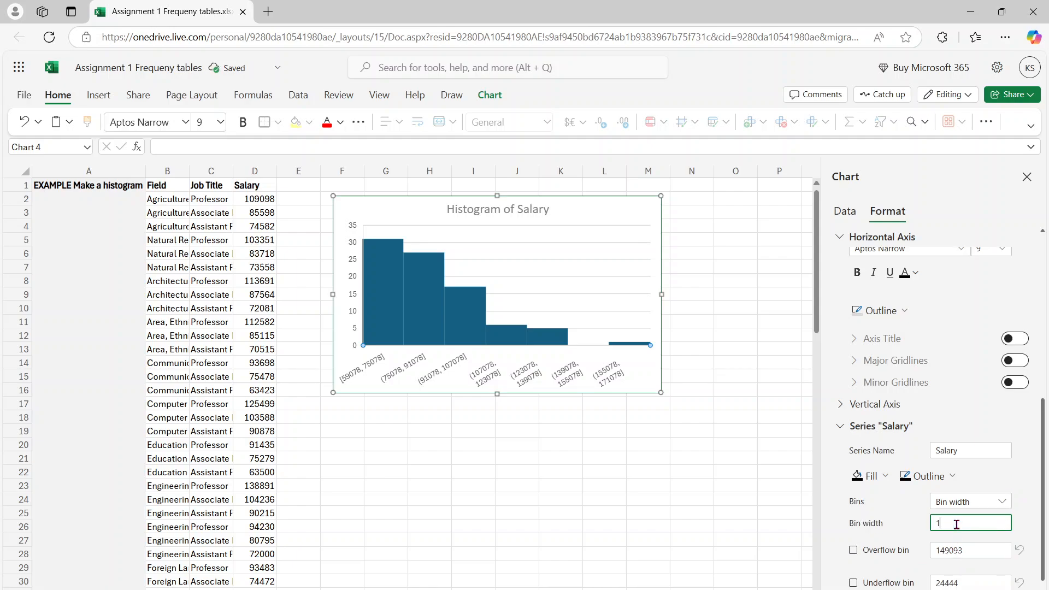
text(0000)
Enable the histogram's underflow bin at 50000 and its overflow bin at 170000.
click(853, 584)
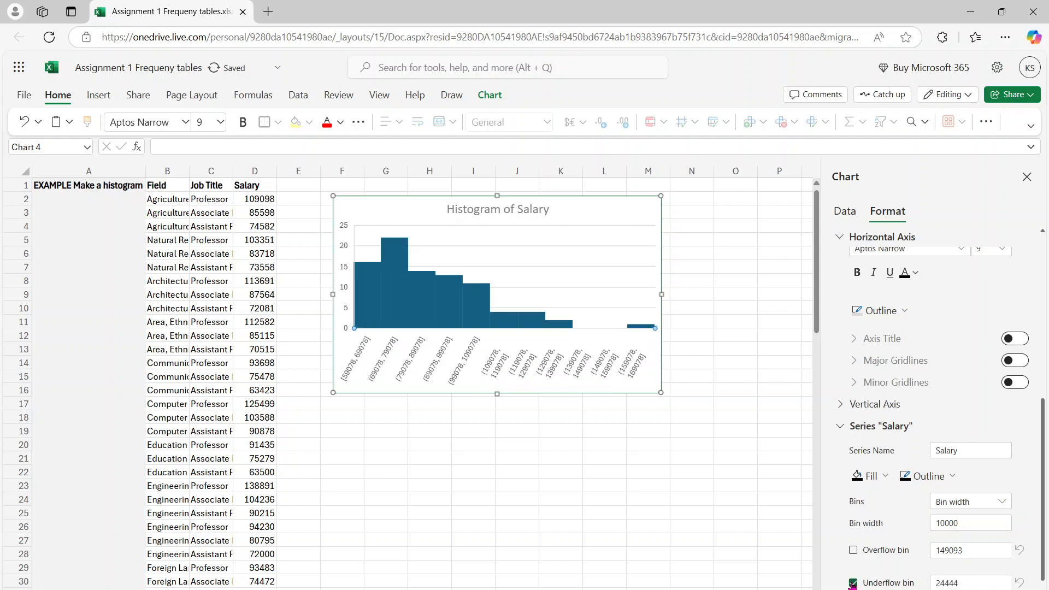
double_click(959, 583)
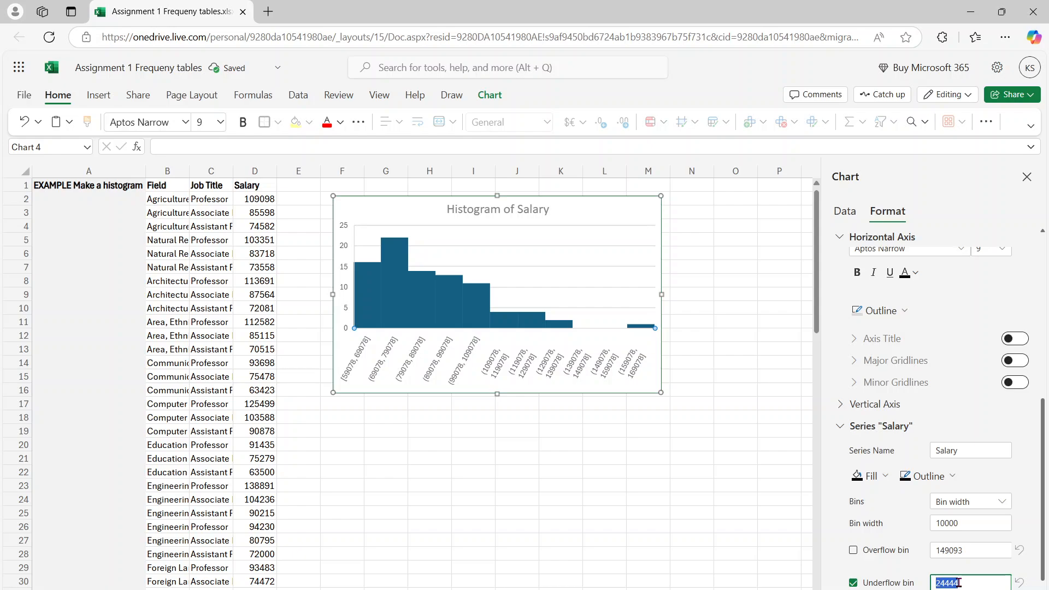
text(50000)
click(853, 550)
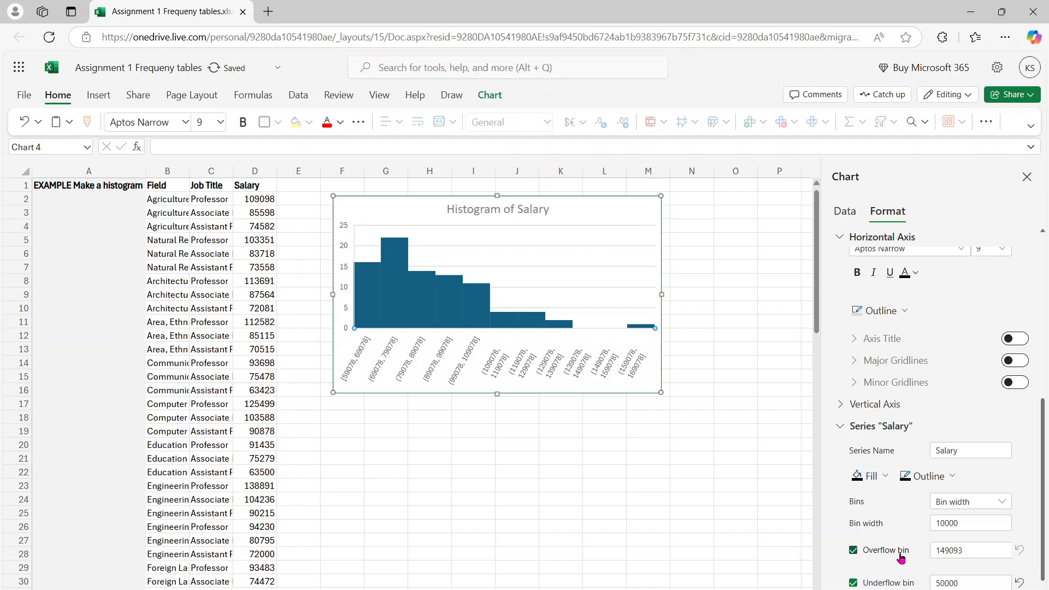
double_click(952, 552)
text(1)
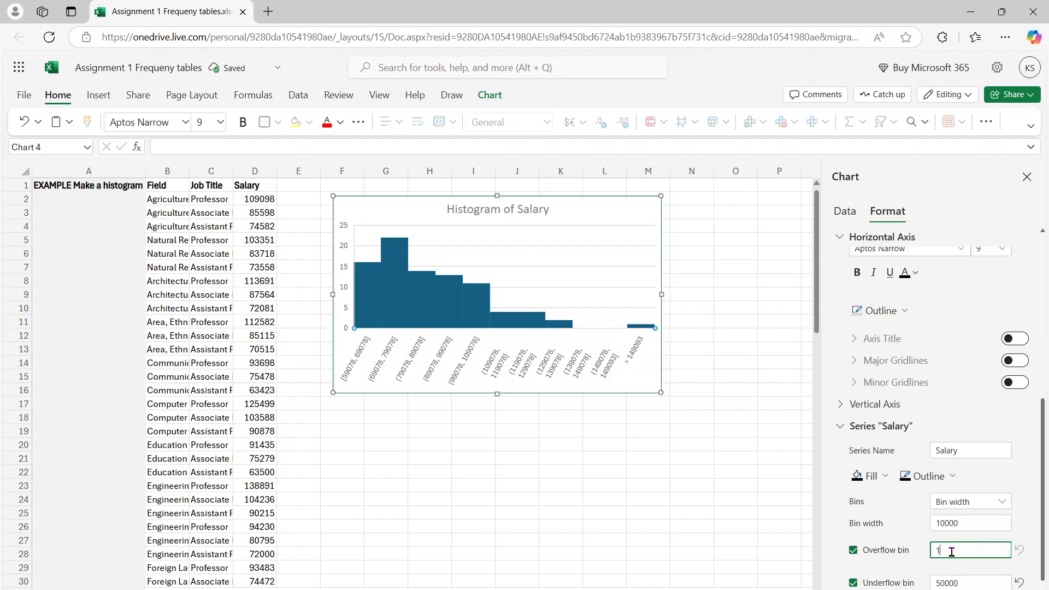
text(70000)
click(797, 548)
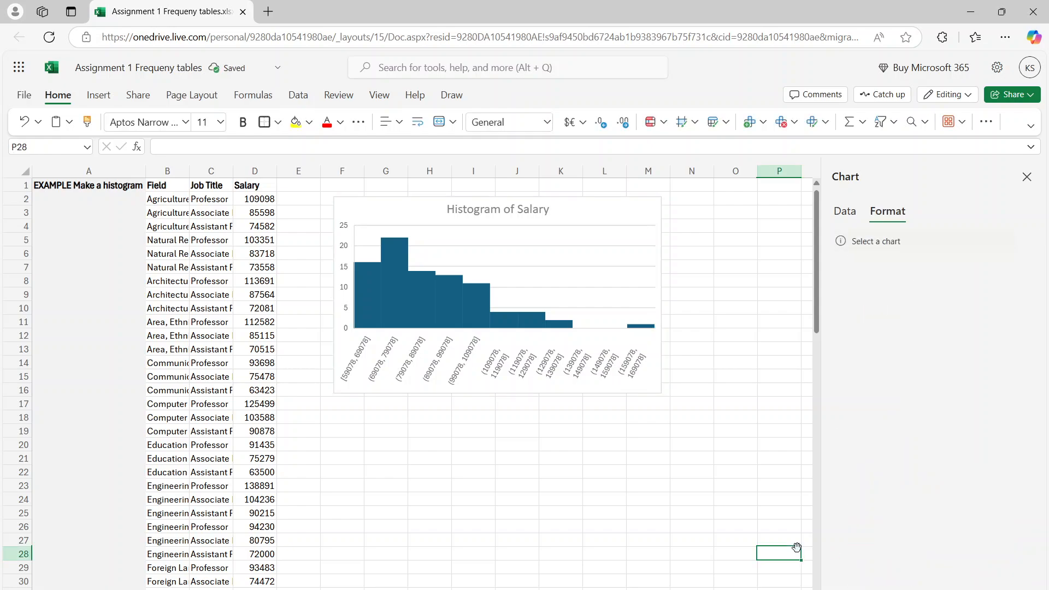
Switch the Salary series' bins in the histogram to a fixed number of bins, set to 12.
click(487, 358)
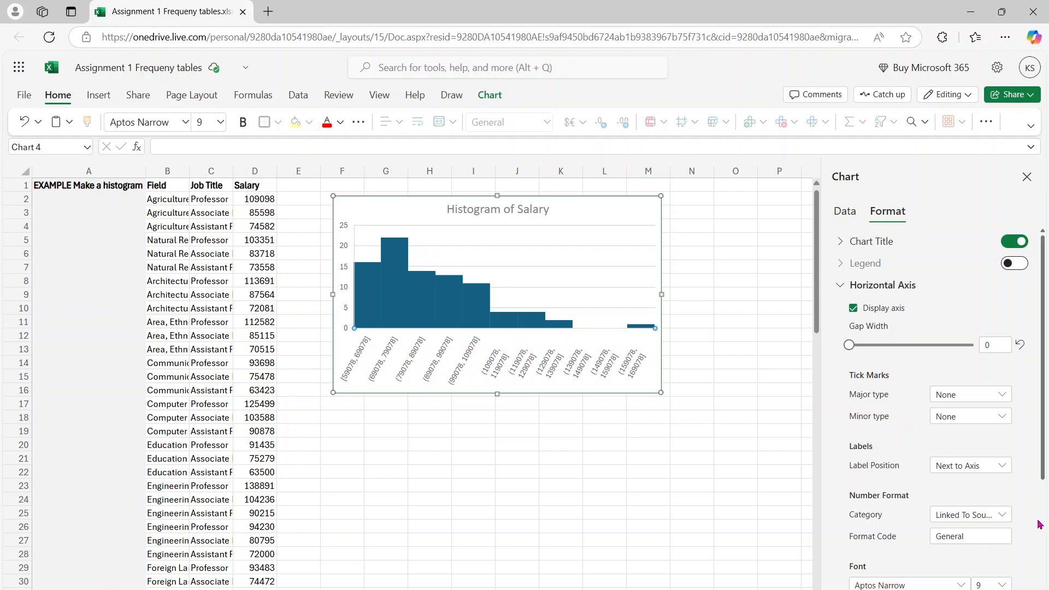
scroll(1041, 527, down, 3)
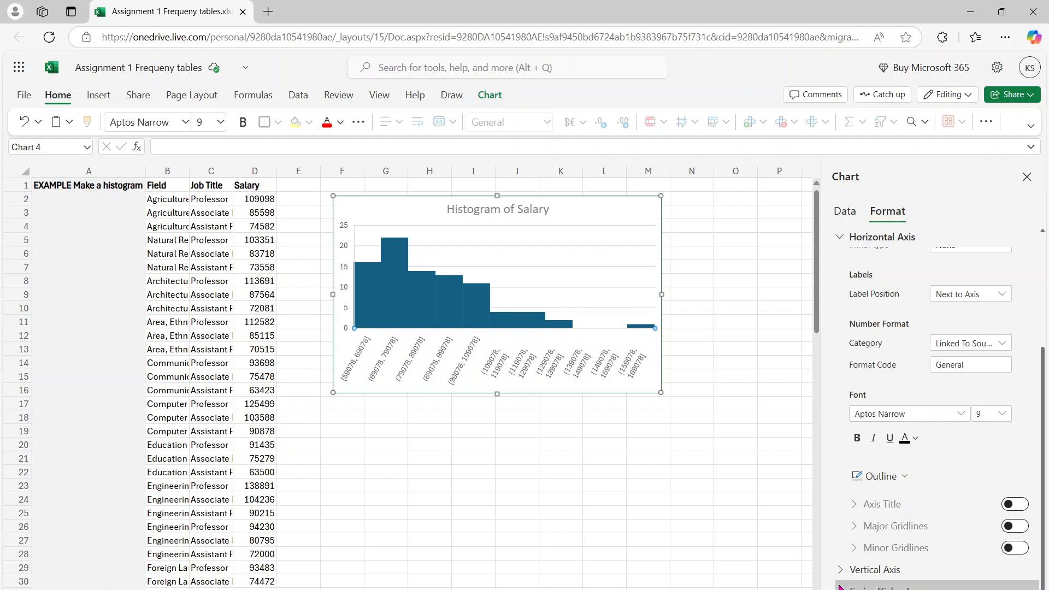
scroll(1041, 558, down, 3)
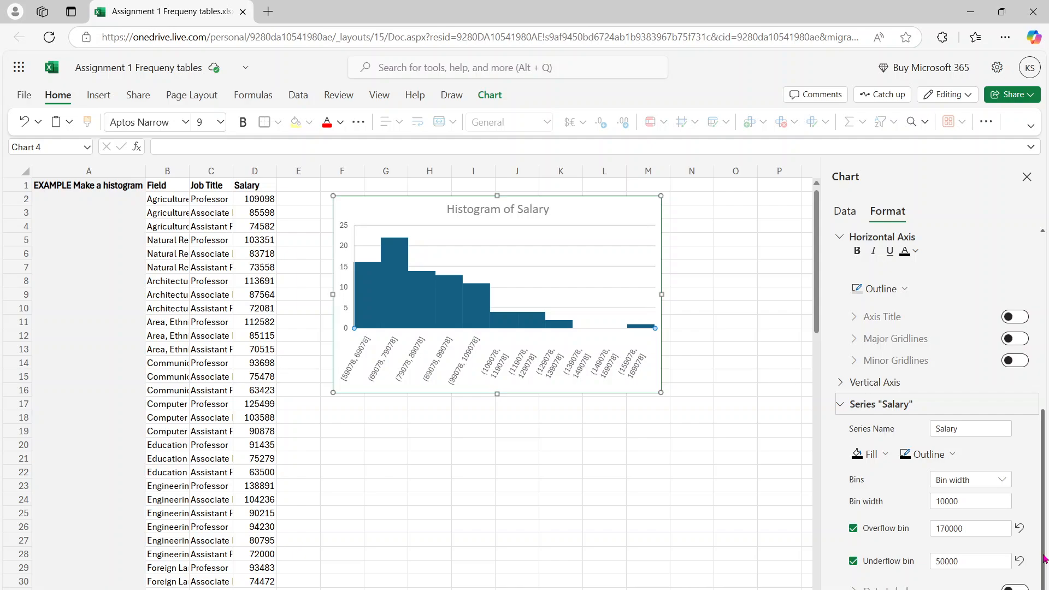
click(985, 482)
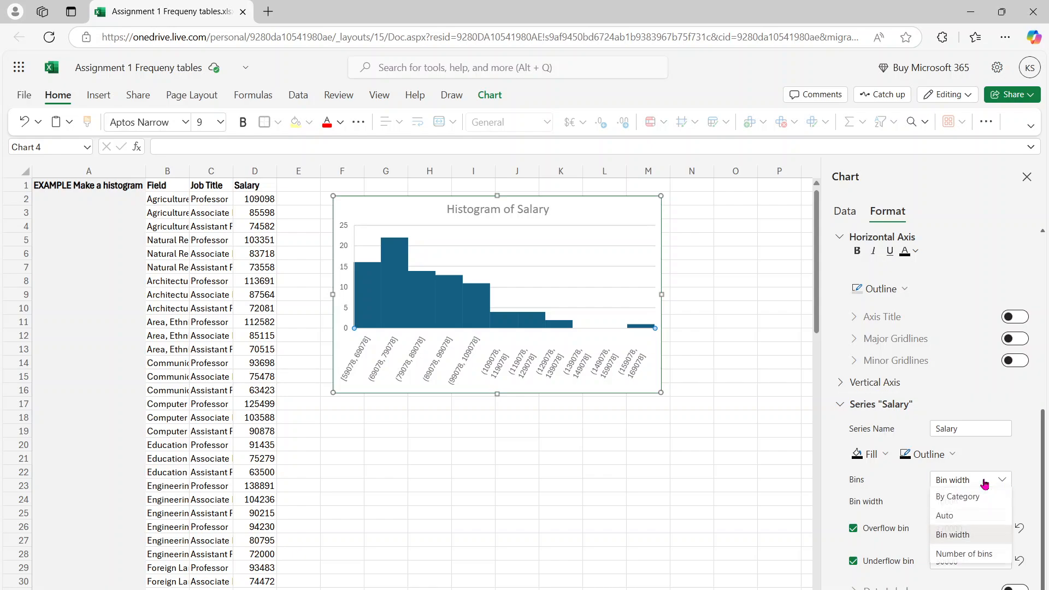
click(981, 555)
click(965, 501)
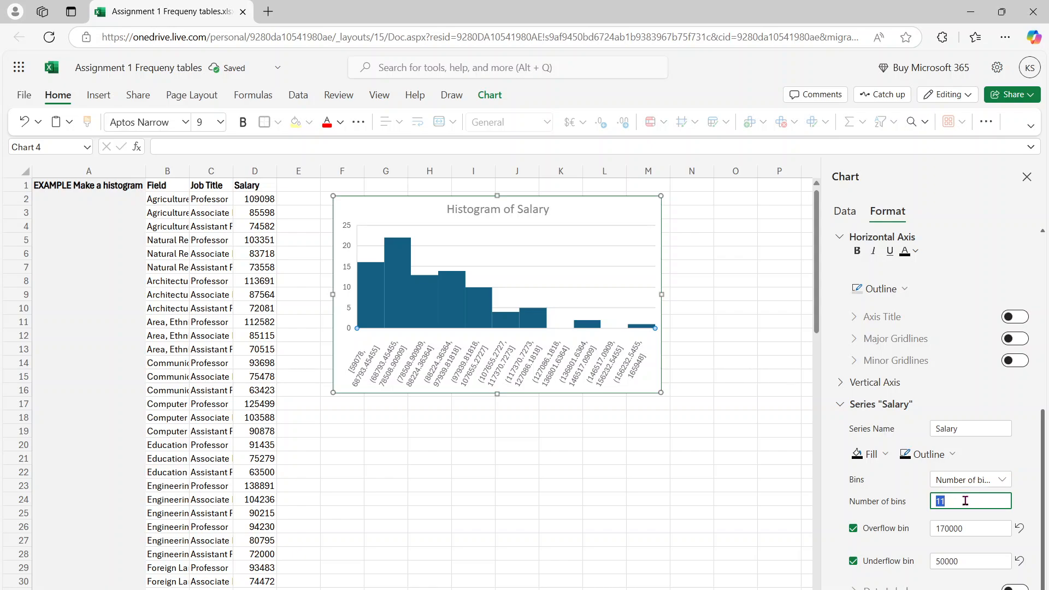
text(12)
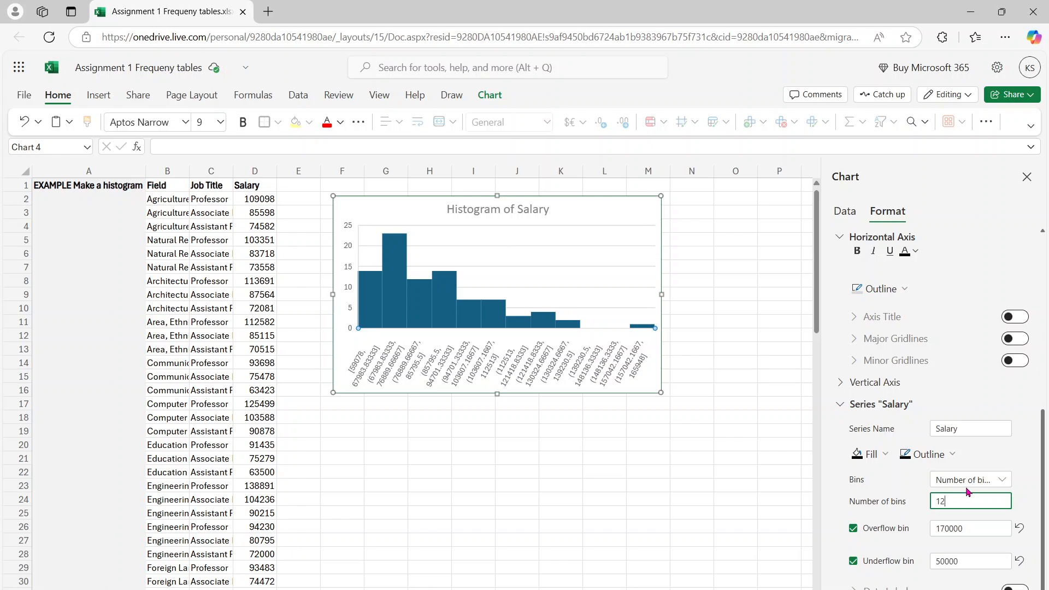
Return the Salary series' bins to a bin width of 10000 and turn on its data labels.
click(968, 491)
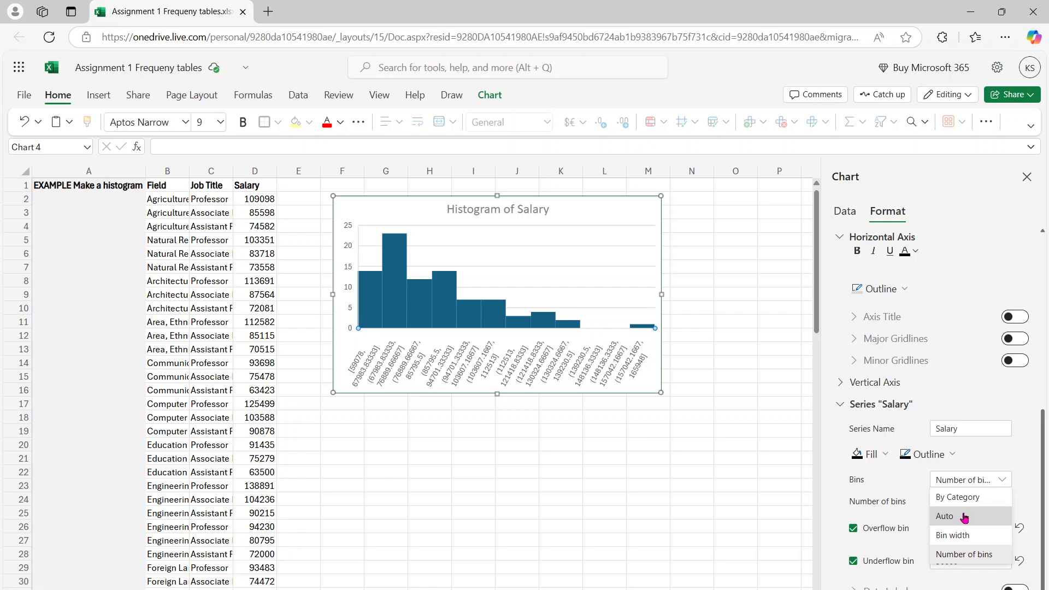
click(962, 535)
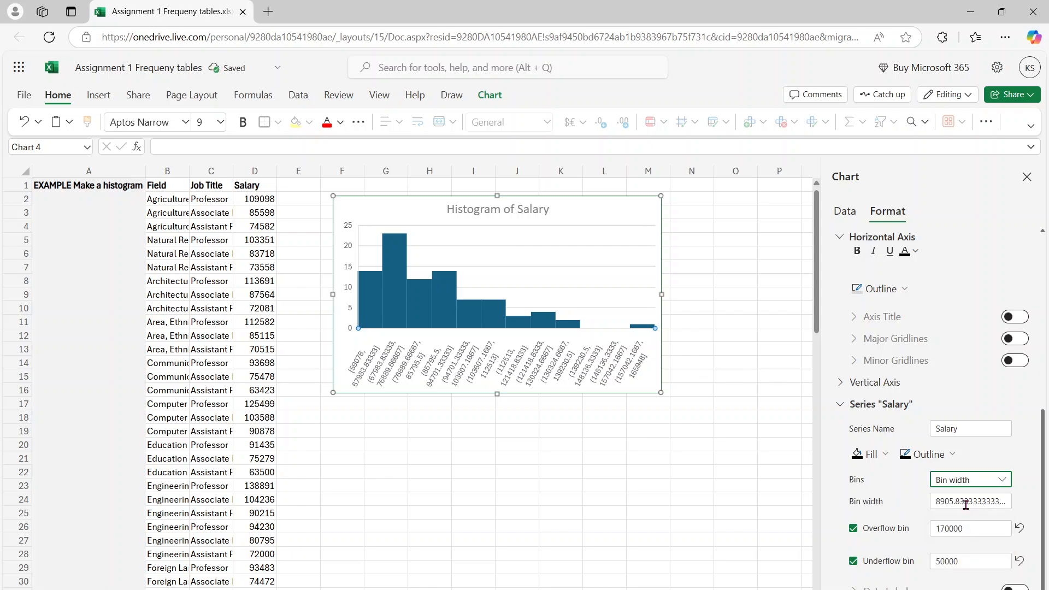
click(967, 505)
text(10000)
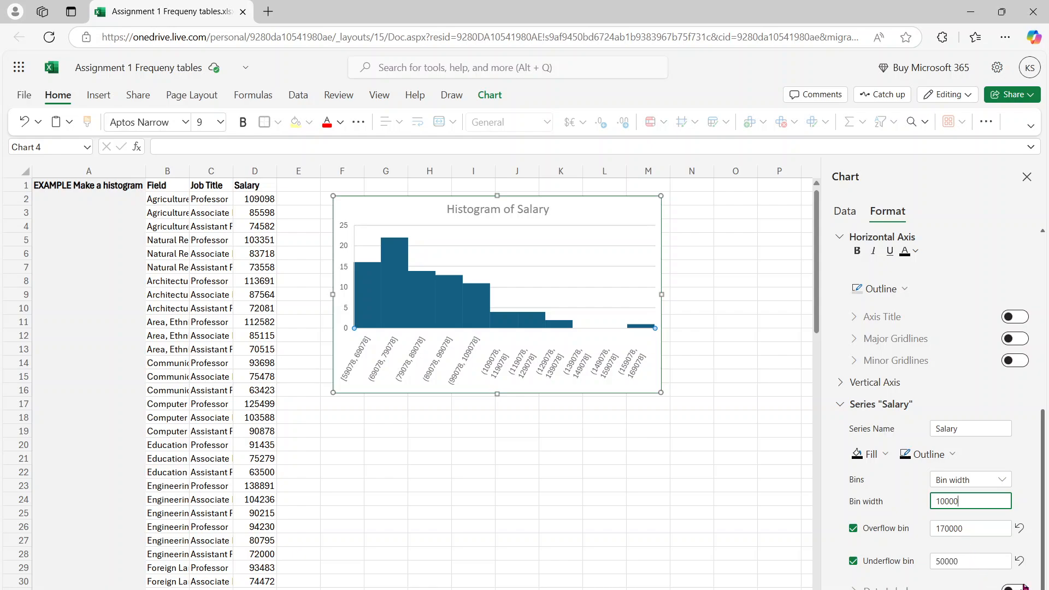
key(Return)
click(1016, 588)
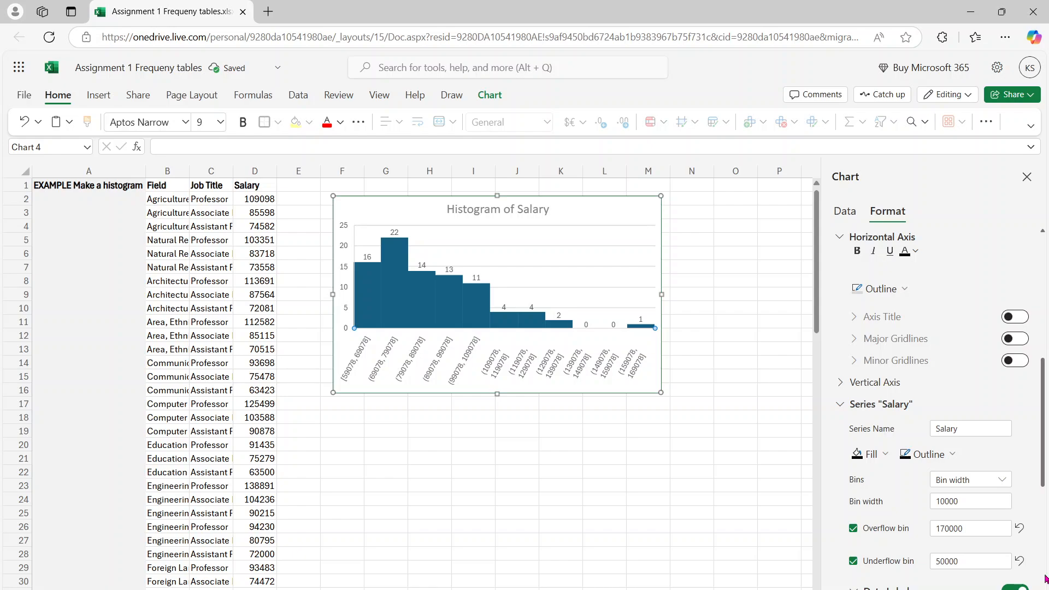
scroll(1045, 579, down, 5)
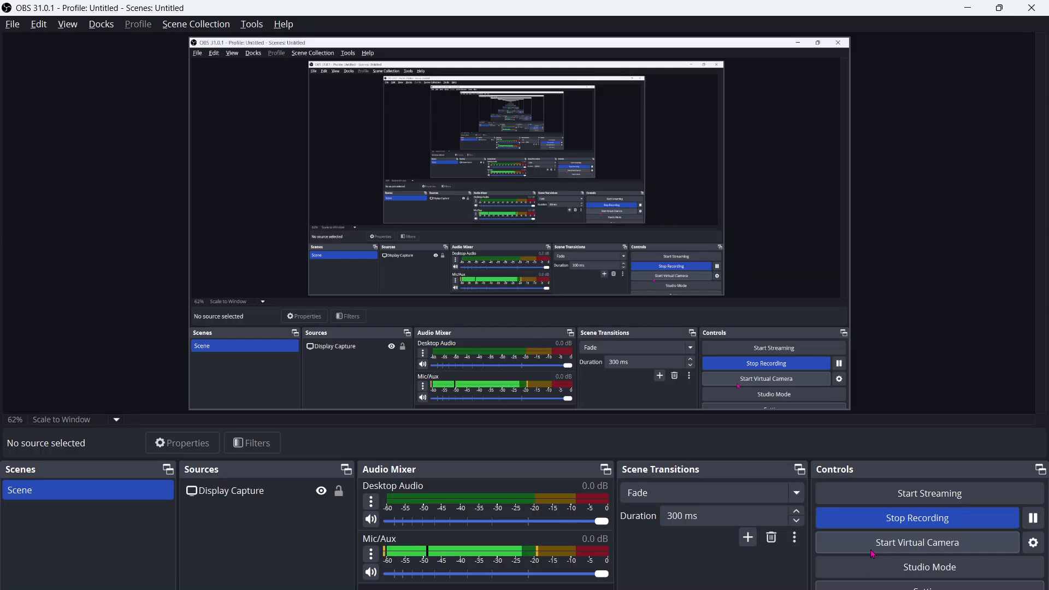
Return to the workbook and switch the Salary series' bins to Auto.
key(alt+Tab)
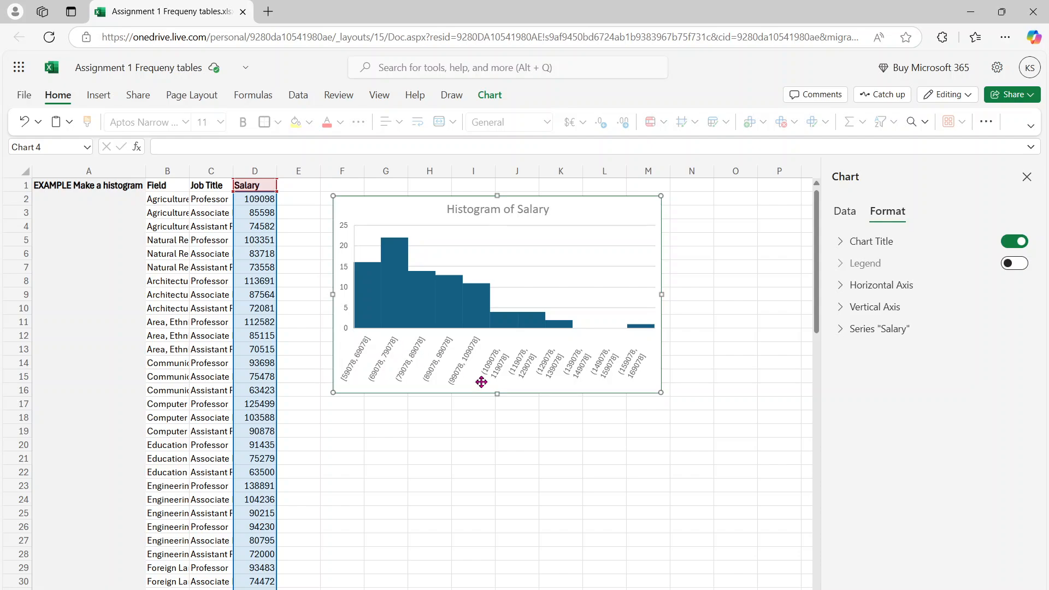
click(841, 330)
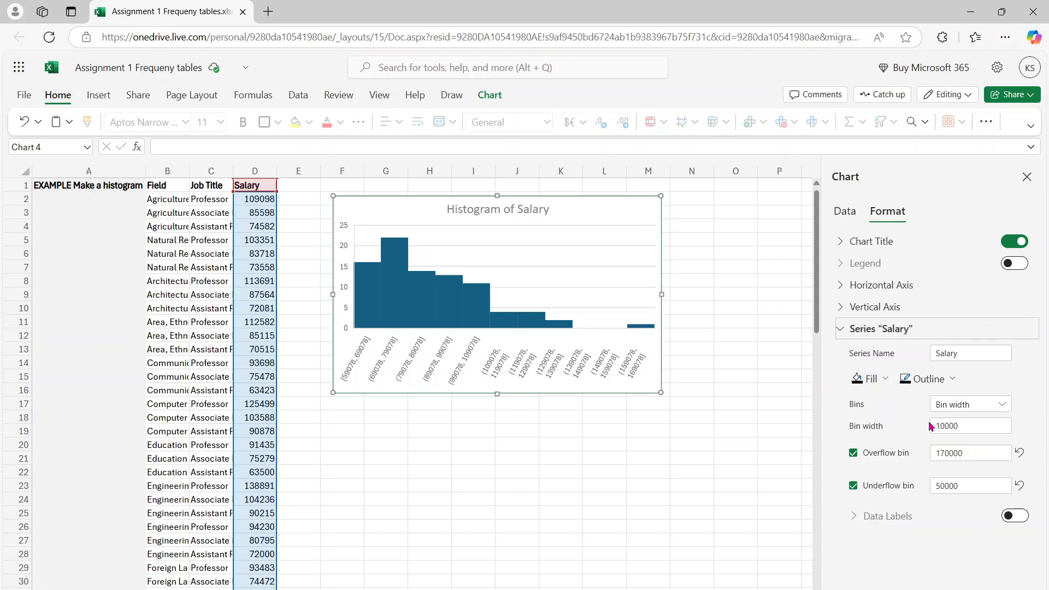
click(962, 426)
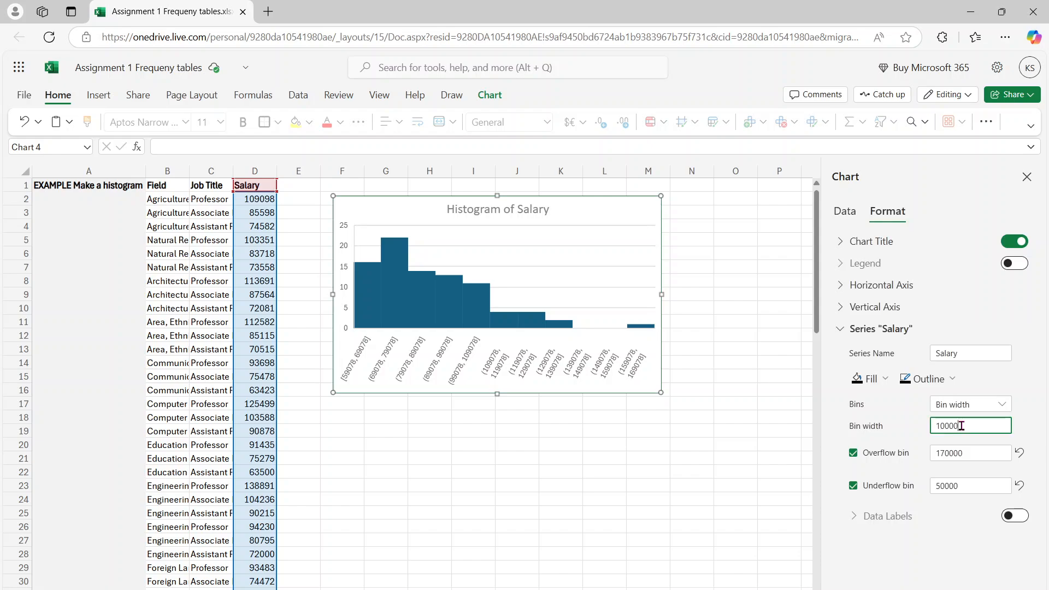
double_click(962, 426)
click(973, 409)
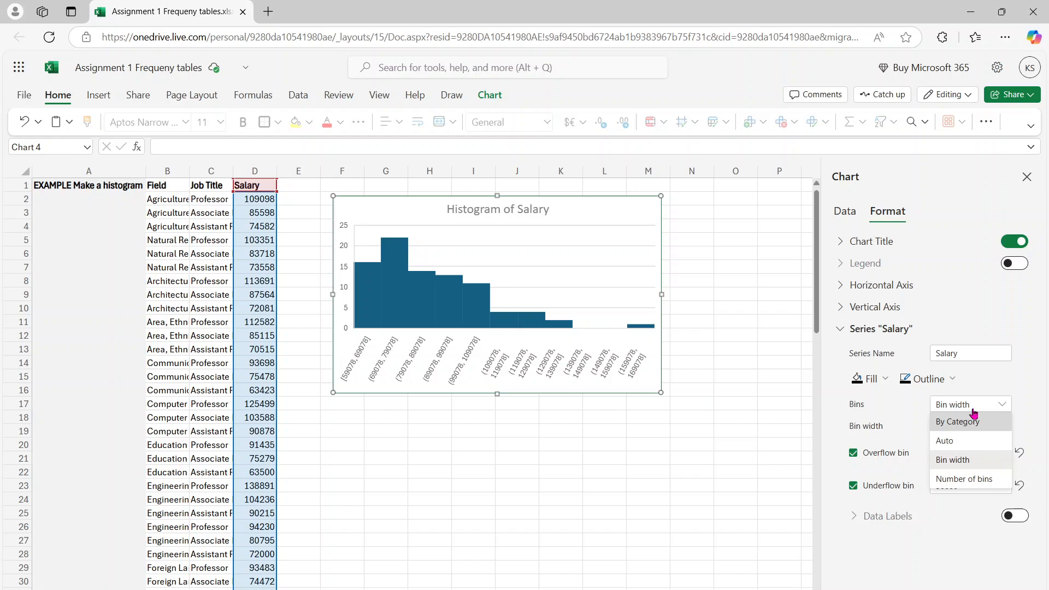
click(966, 441)
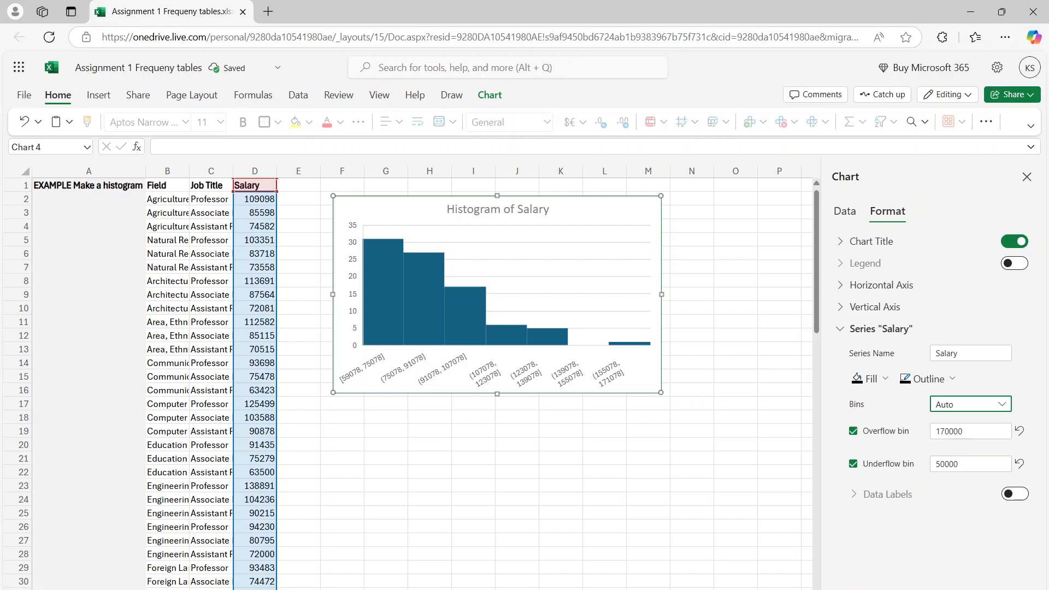
Examine the Bin column of the salary frequency distribution table on its own sheet.
click(393, 589)
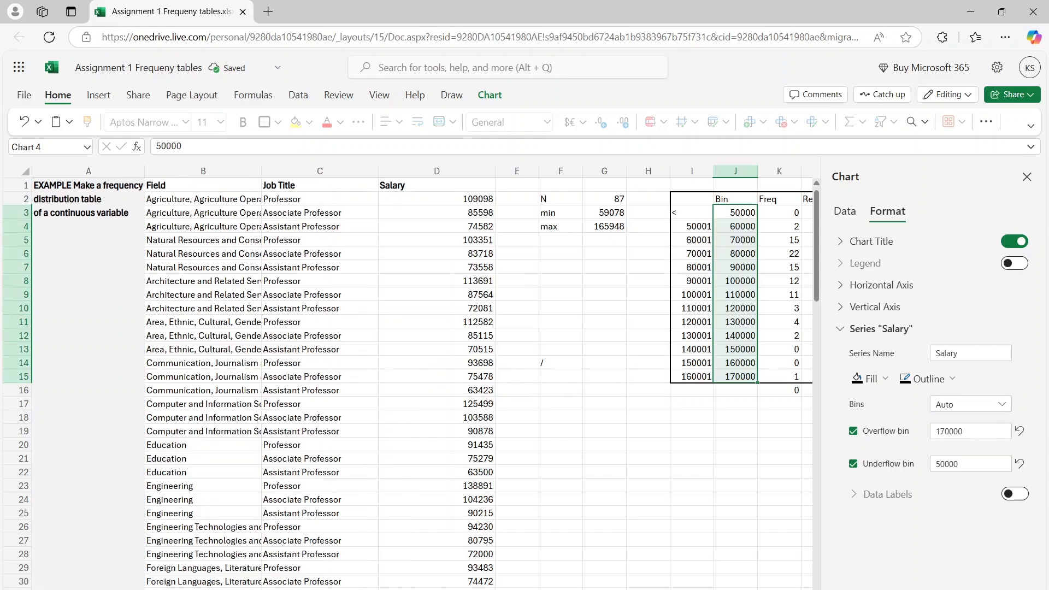
click(768, 379)
drag(767, 379, 747, 199)
key(BackSpace)
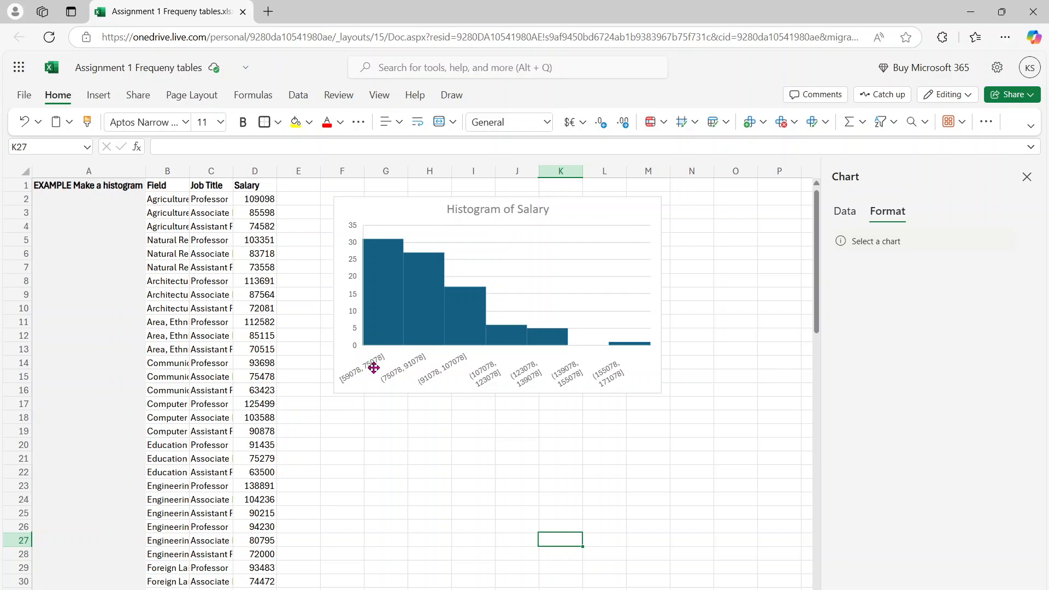
Change the histogram's Salary bins from automatic to a bin width of 10000.
click(373, 367)
click(381, 349)
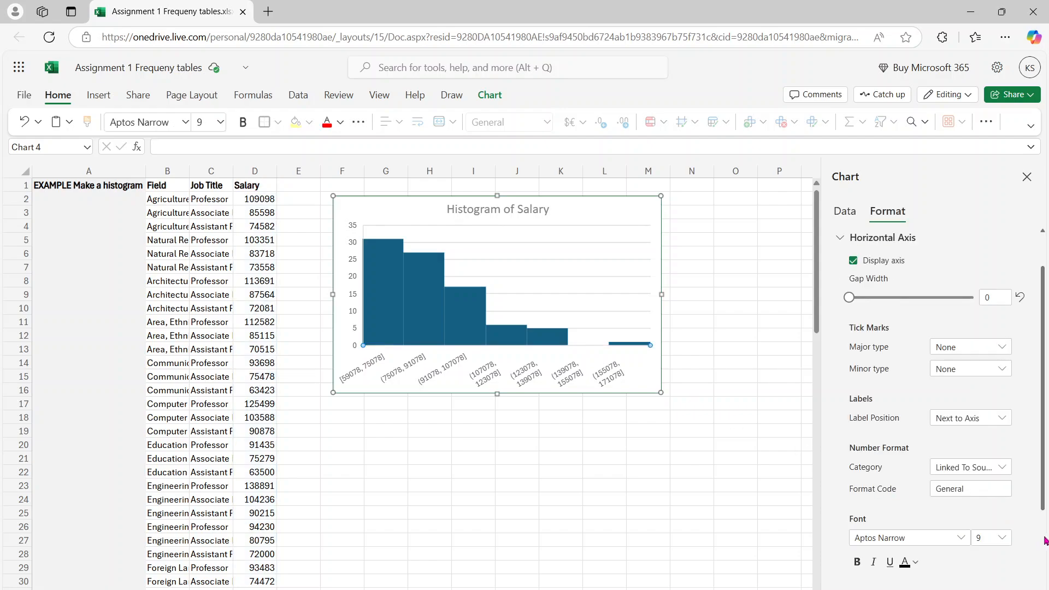
scroll(1045, 541, down, 2)
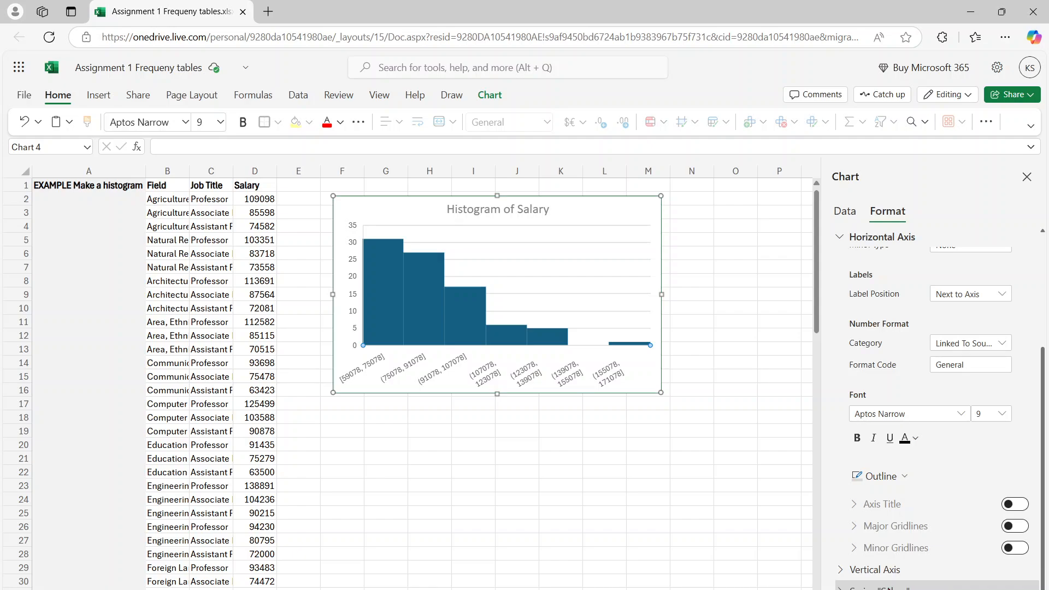
scroll(1042, 564, down, 3)
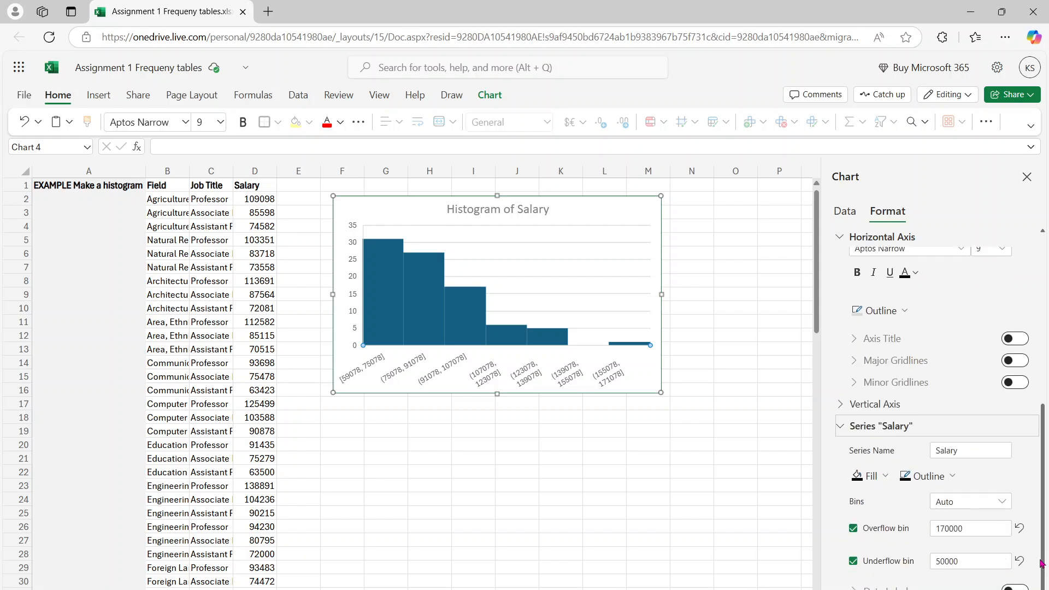
click(948, 506)
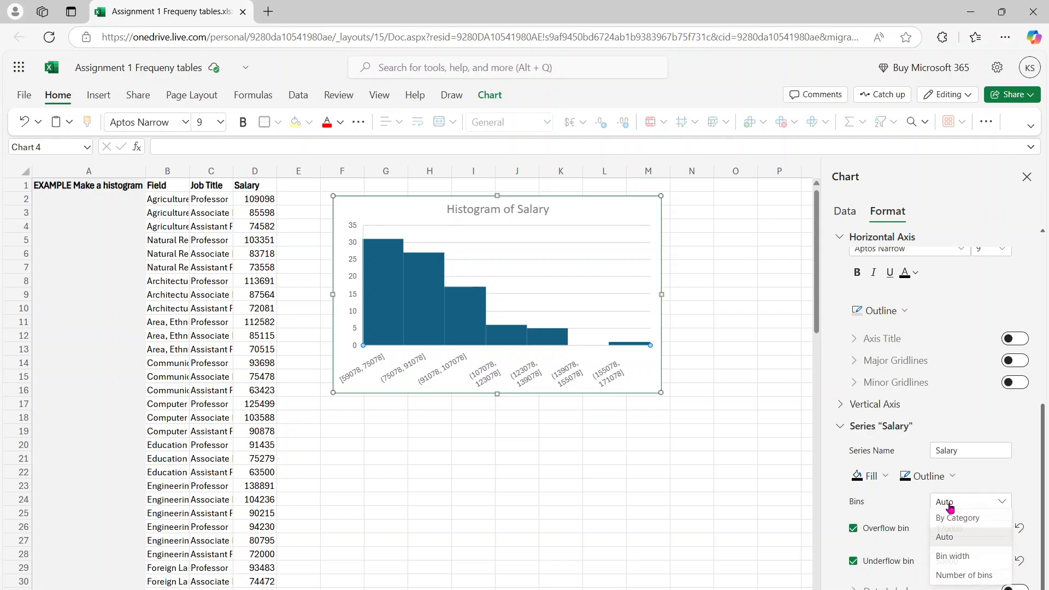
click(942, 556)
double_click(960, 524)
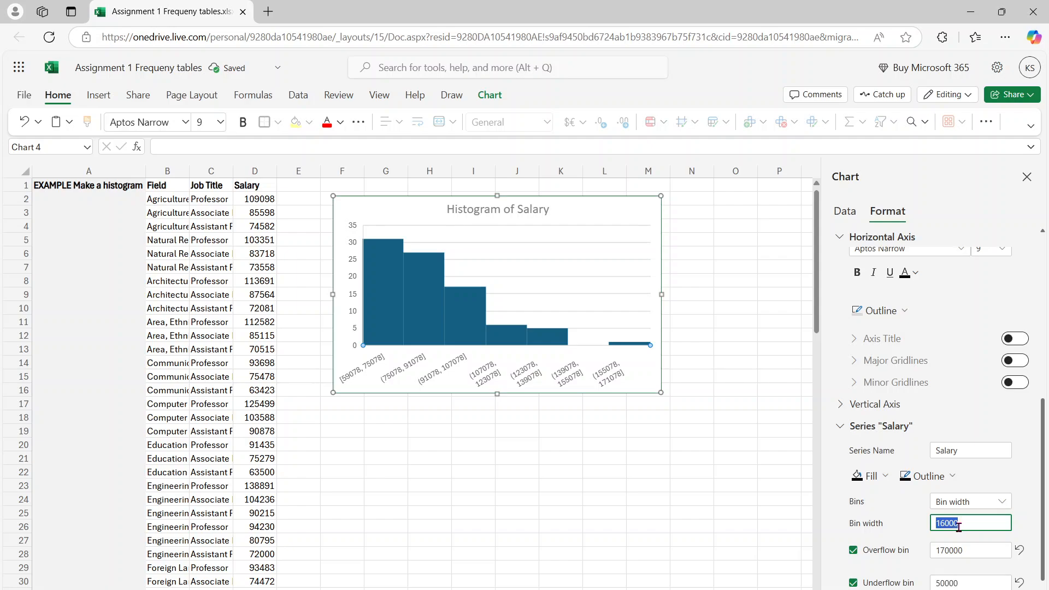
text(10000)
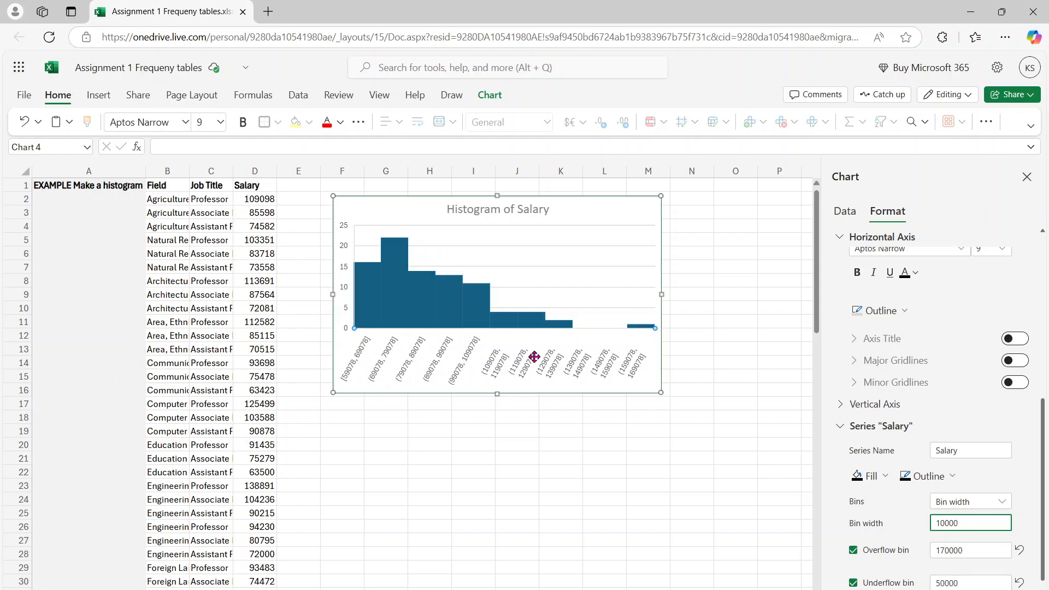
Add an axis title reading "Counts" to the histogram's vertical axis.
click(1044, 588)
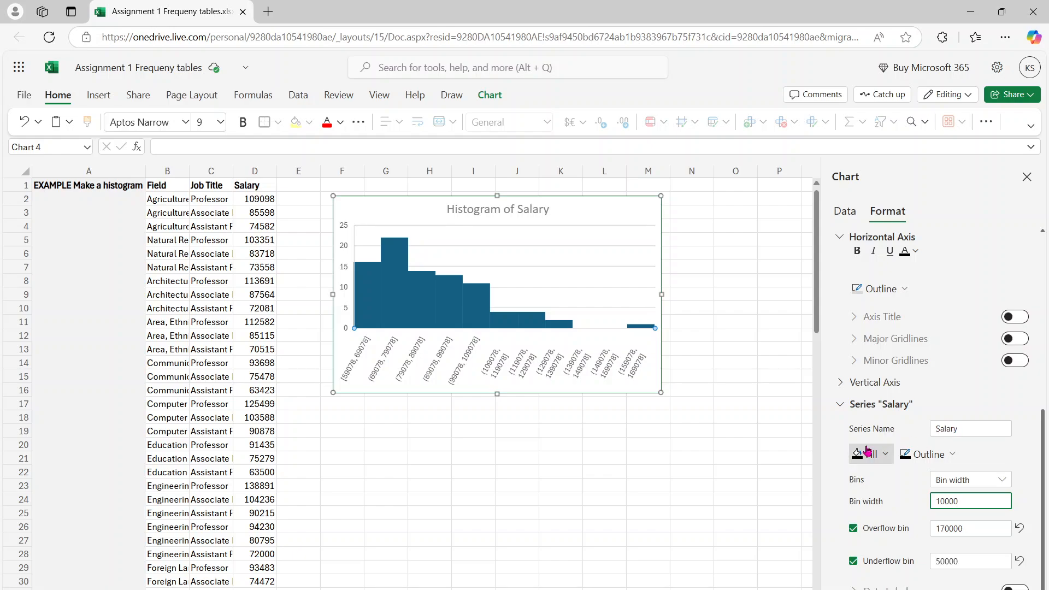
click(842, 386)
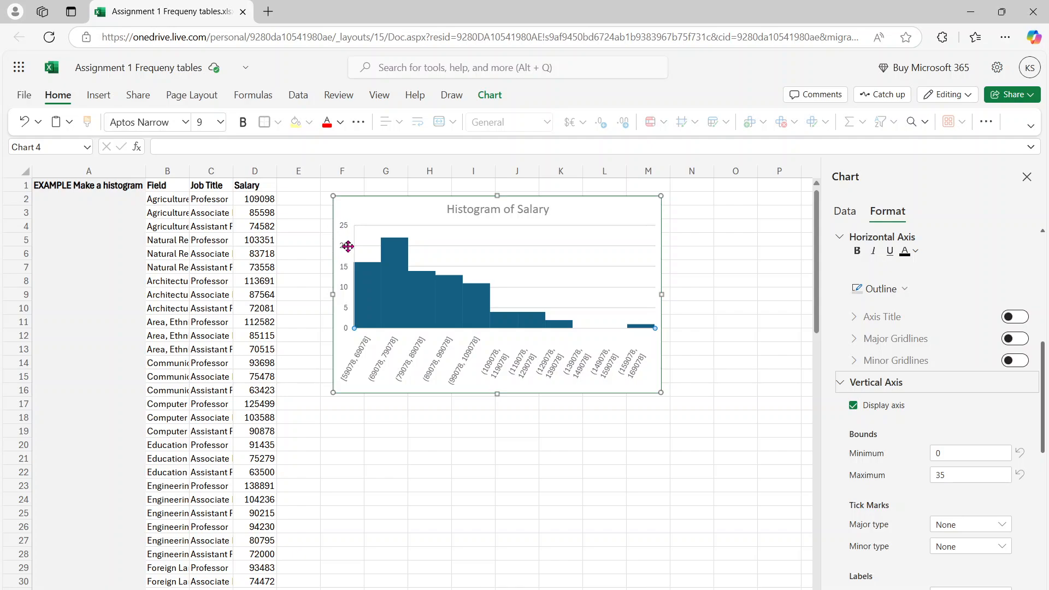
click(1045, 527)
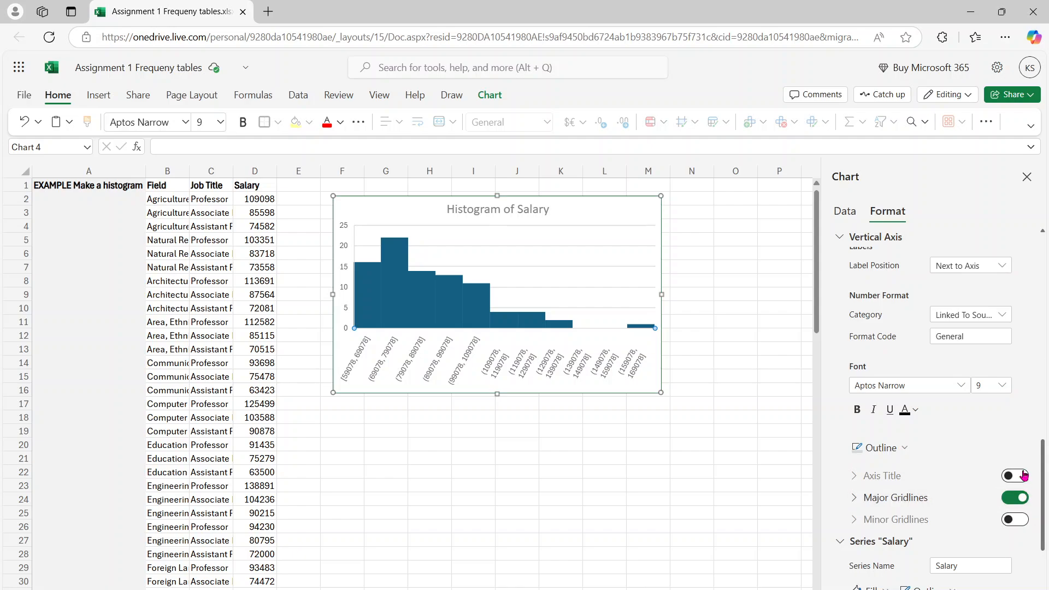
click(1025, 475)
click(990, 500)
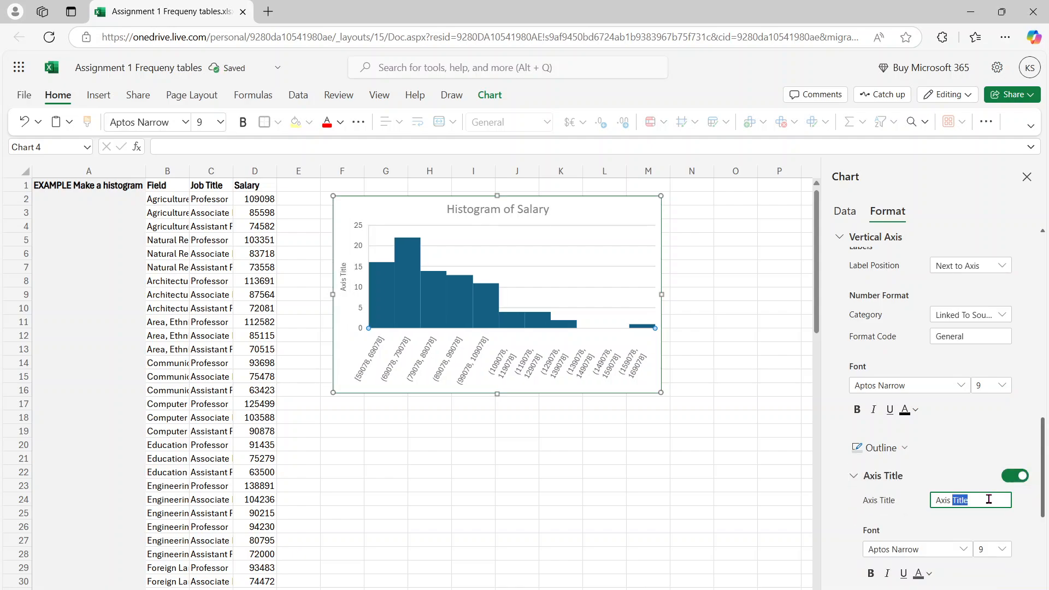
text(Counts)
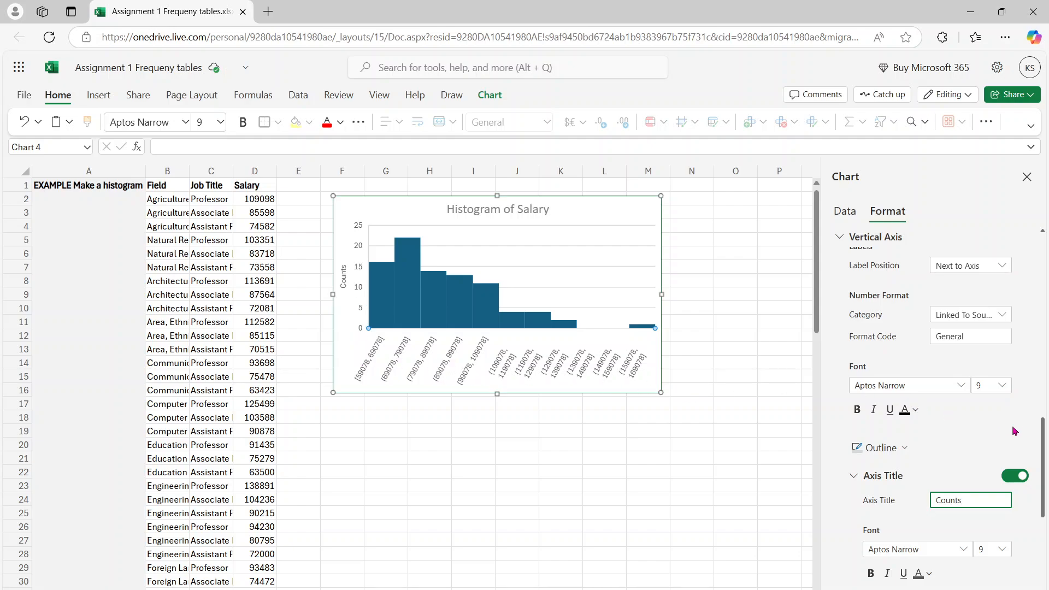
Add an axis title reading "Salary" to the histogram's horizontal axis.
drag(1044, 429, 1021, 339)
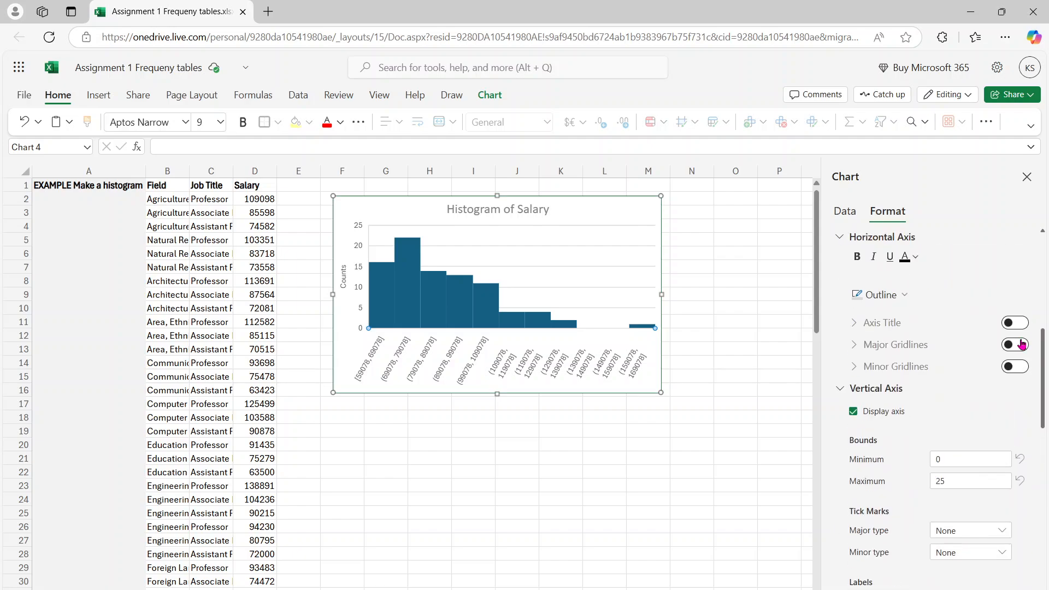
click(1042, 236)
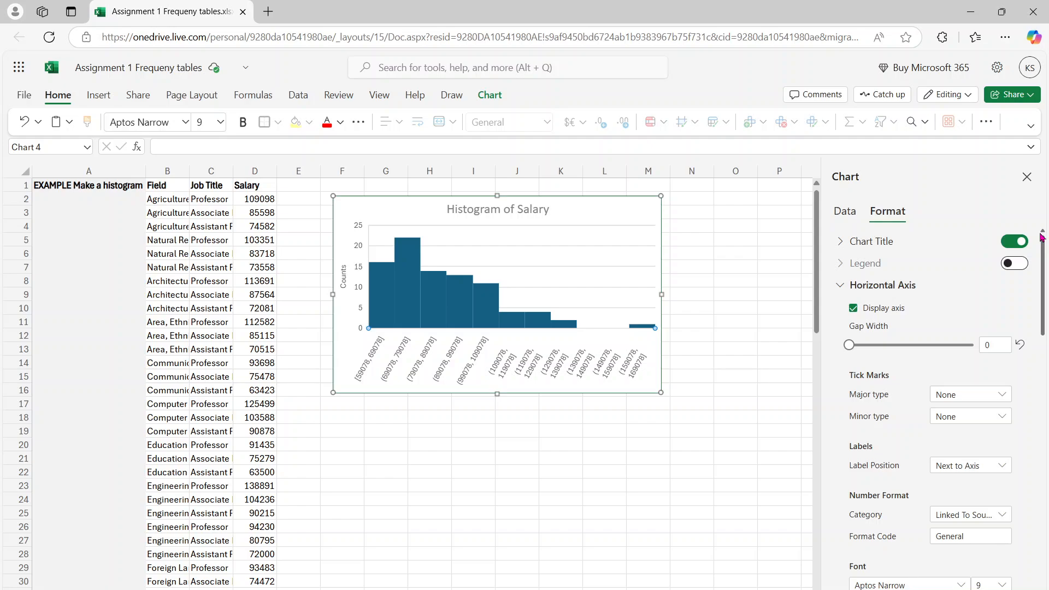
drag(1044, 325, 1029, 404)
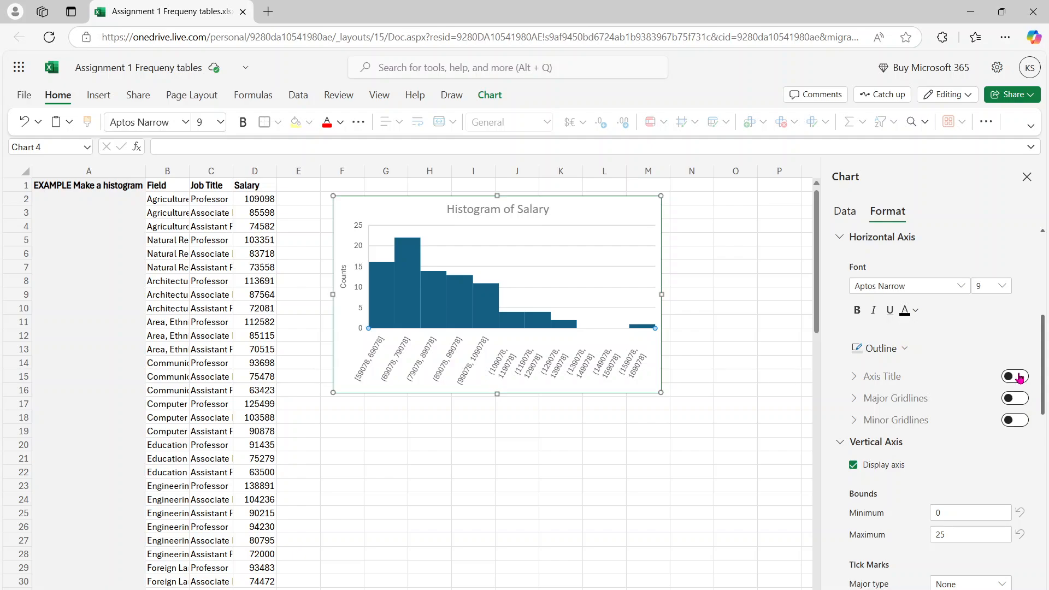
click(1016, 377)
click(988, 399)
triple_click(988, 398)
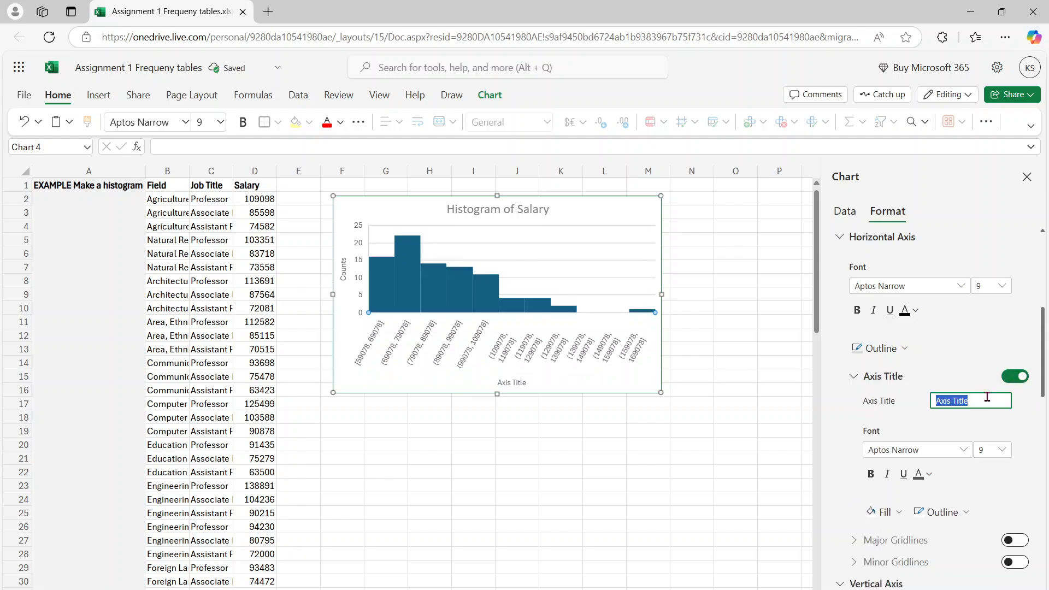
text(Salary)
click(829, 417)
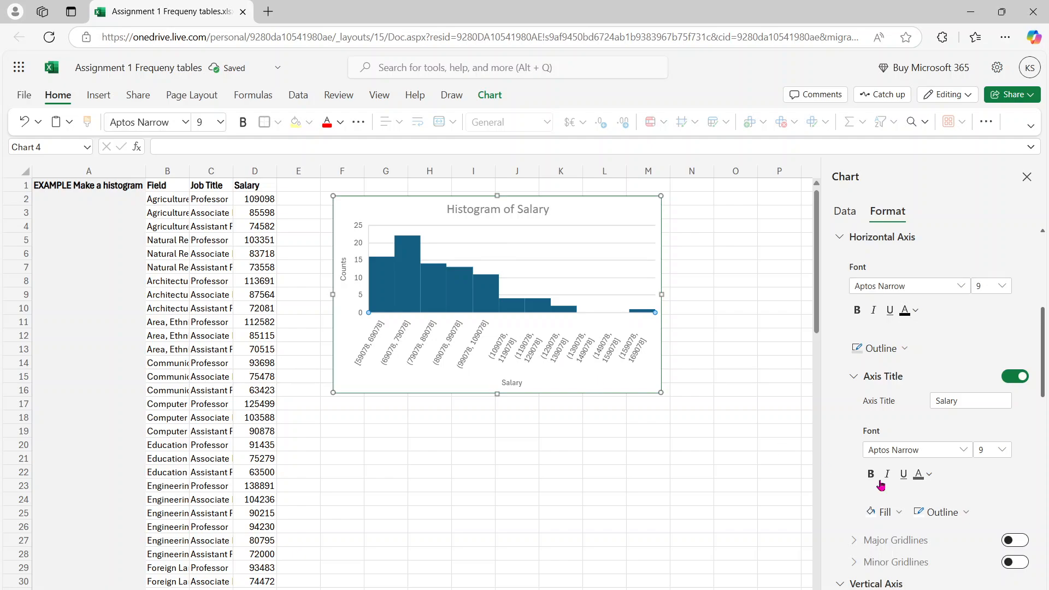
click(1045, 529)
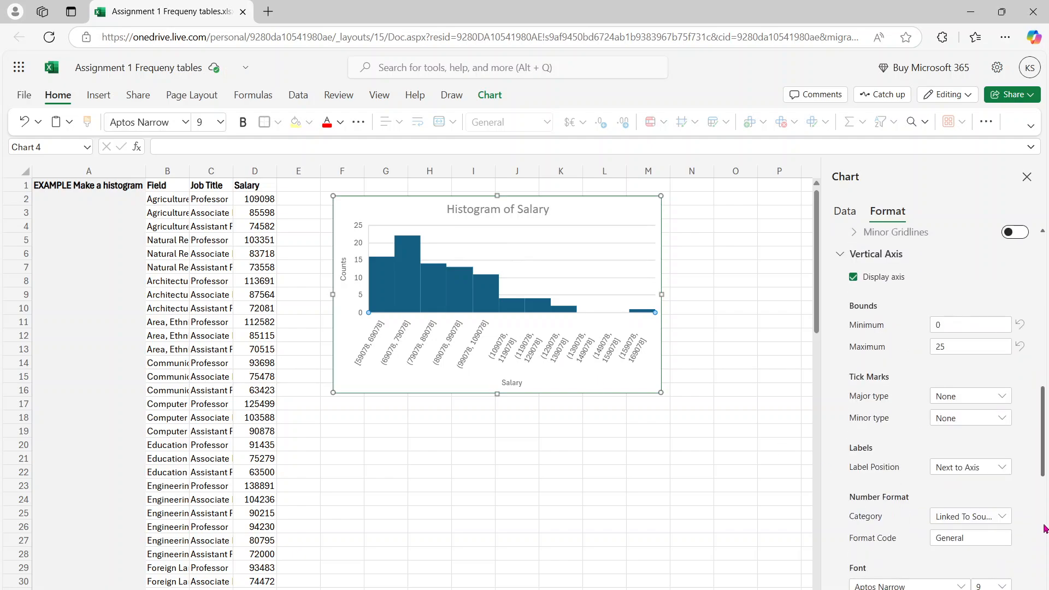
Set the histogram's bin width to 5000 and enlarge the chart so it extends into column O and row 17.
click(1045, 529)
drag(1045, 529, 1040, 584)
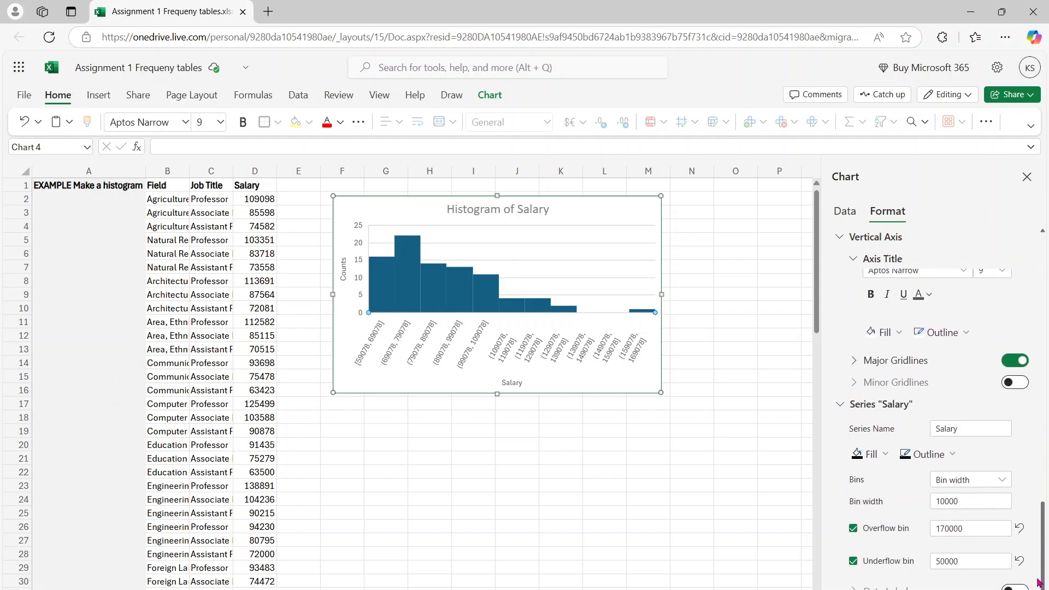
click(977, 502)
double_click(977, 502)
text(5000)
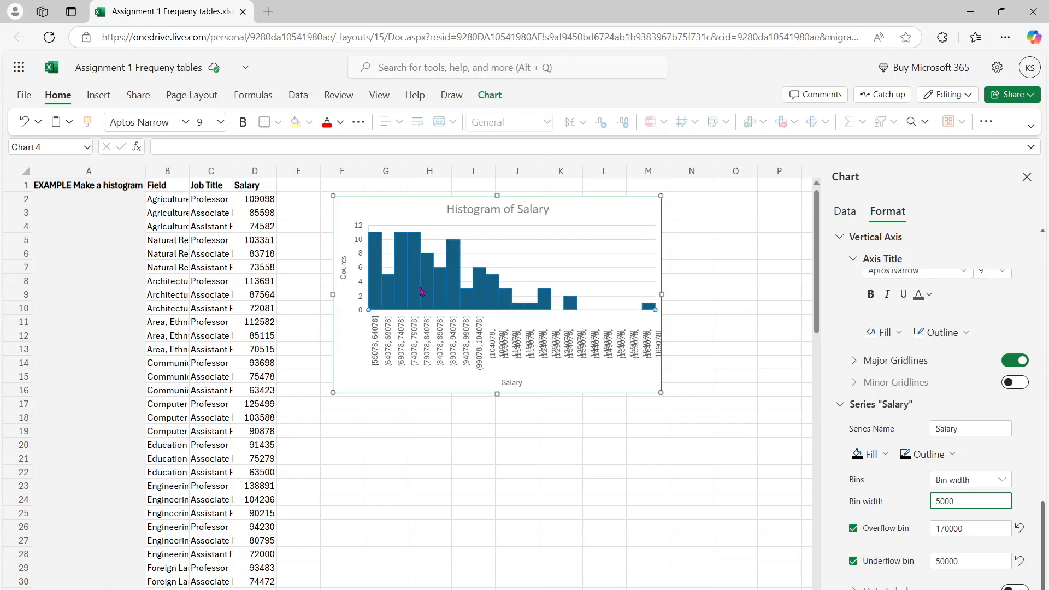
mouse_move(422, 292)
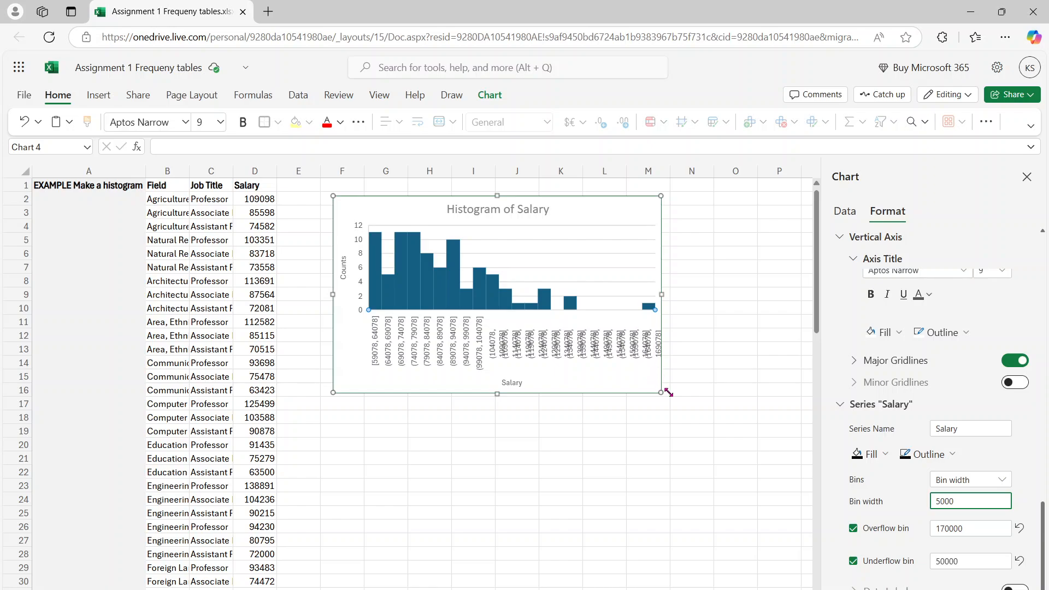
drag(668, 392, 744, 403)
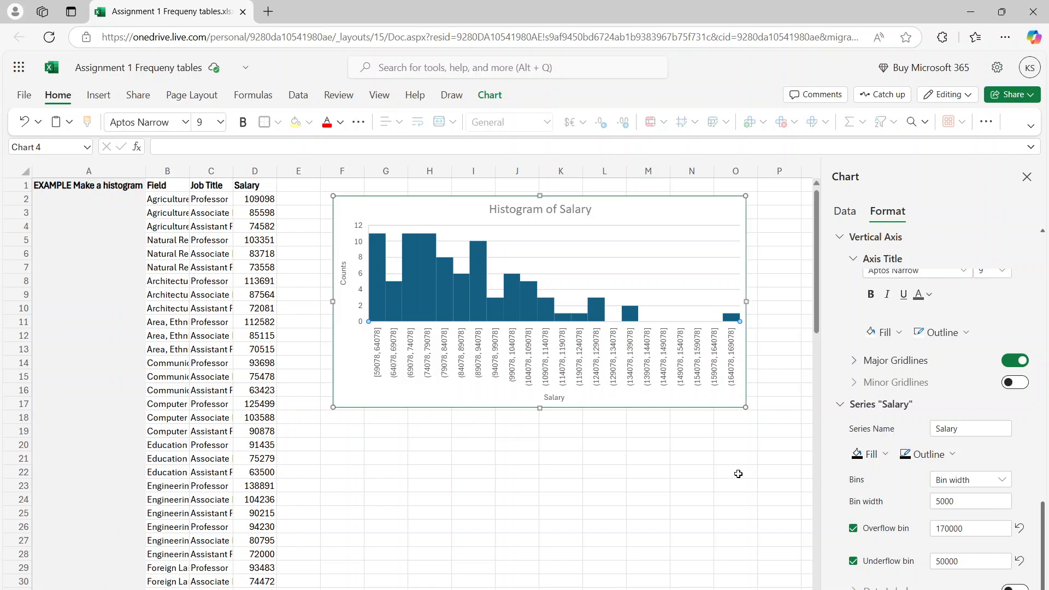
Change the fill of the histogram's Salary bars to the purple theme color and deselect the chart.
click(521, 313)
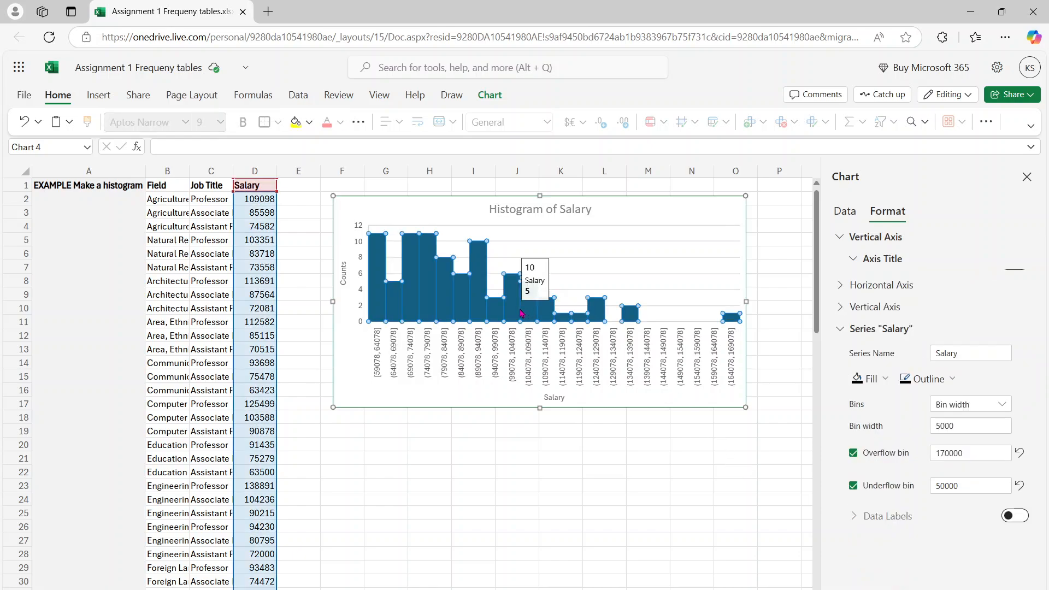
click(888, 379)
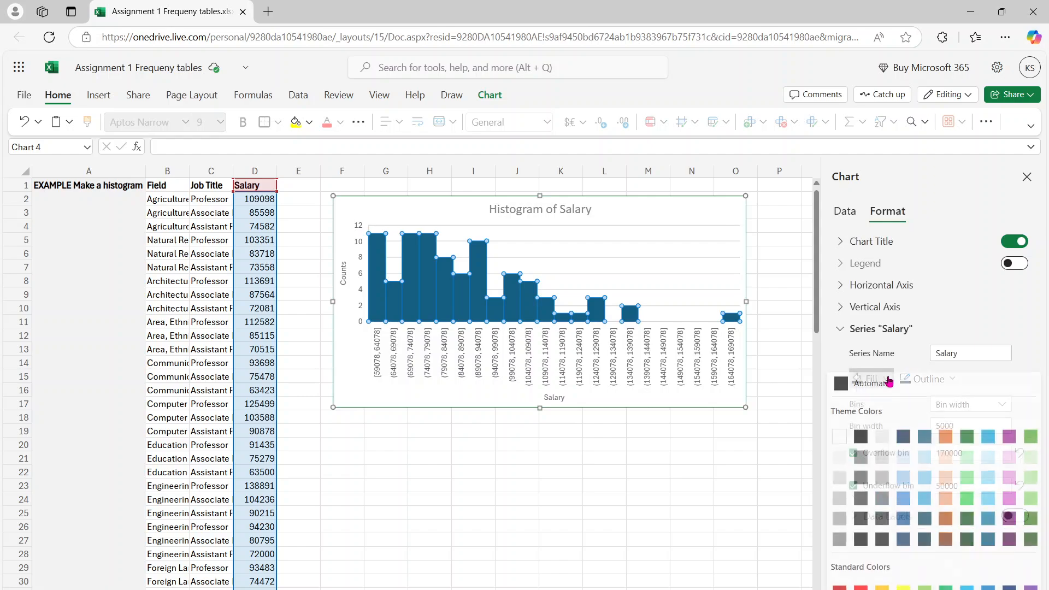
click(1008, 441)
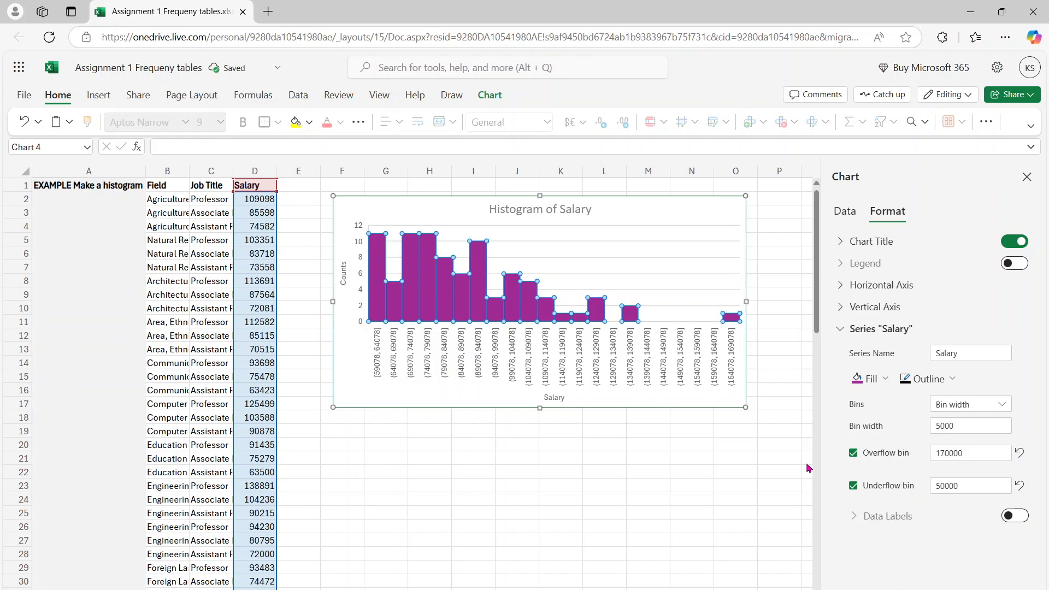
click(743, 477)
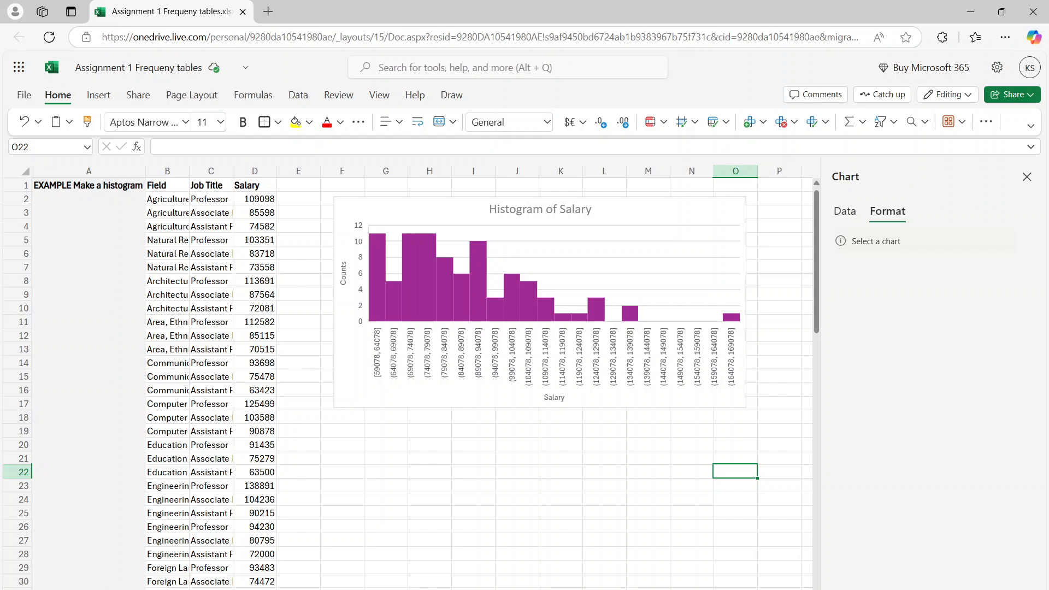
Review the salary, manufacturer and fat frequency tables on the preceding sheets, then return to the histogram sheet.
key(ctrl+alt+Page_Up)
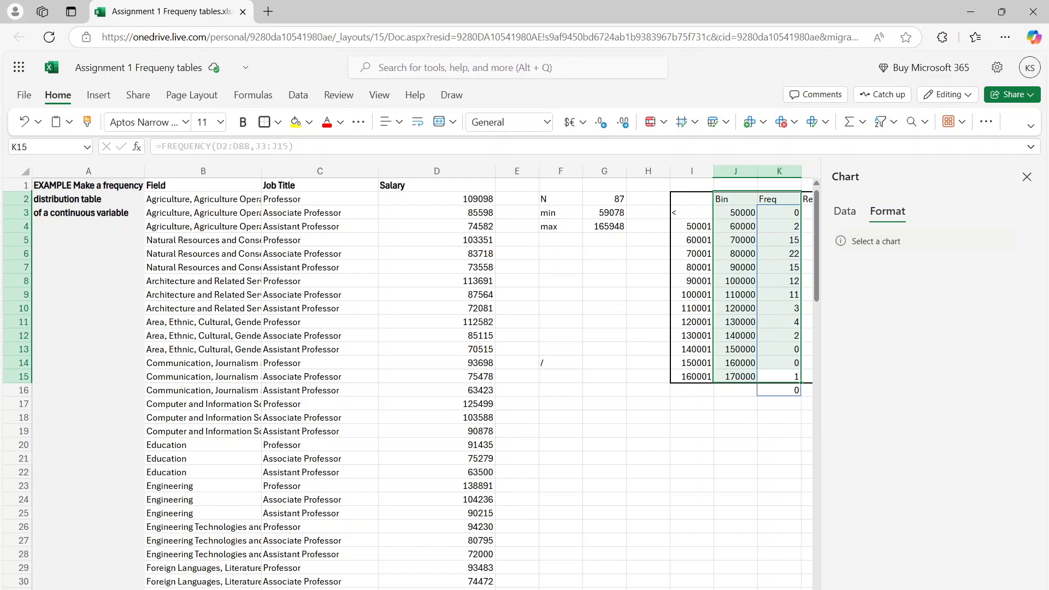
key(ctrl+alt+Page_Up)
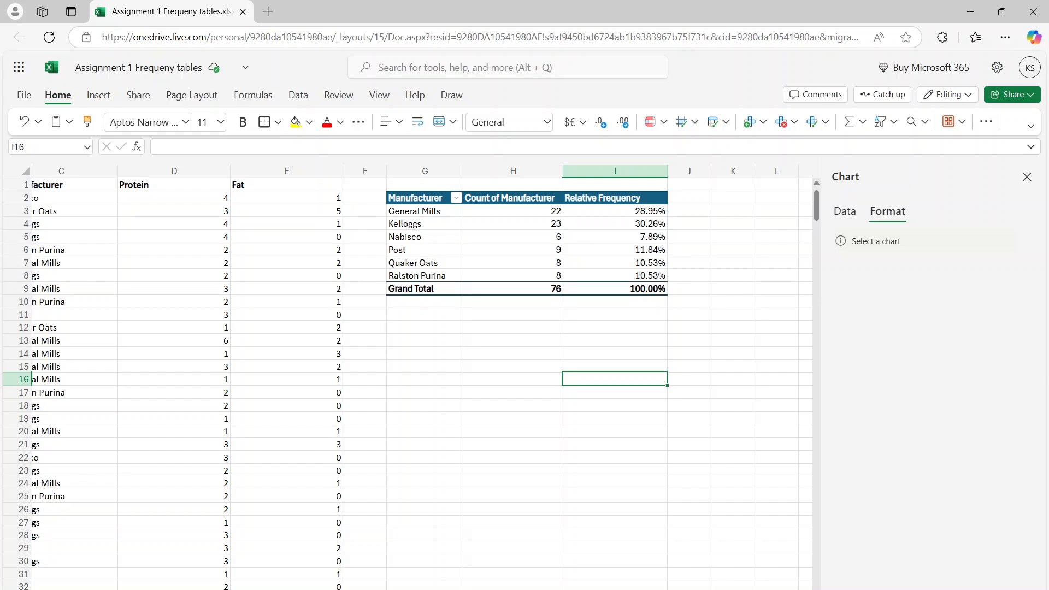
key(ctrl+alt+Page_Up)
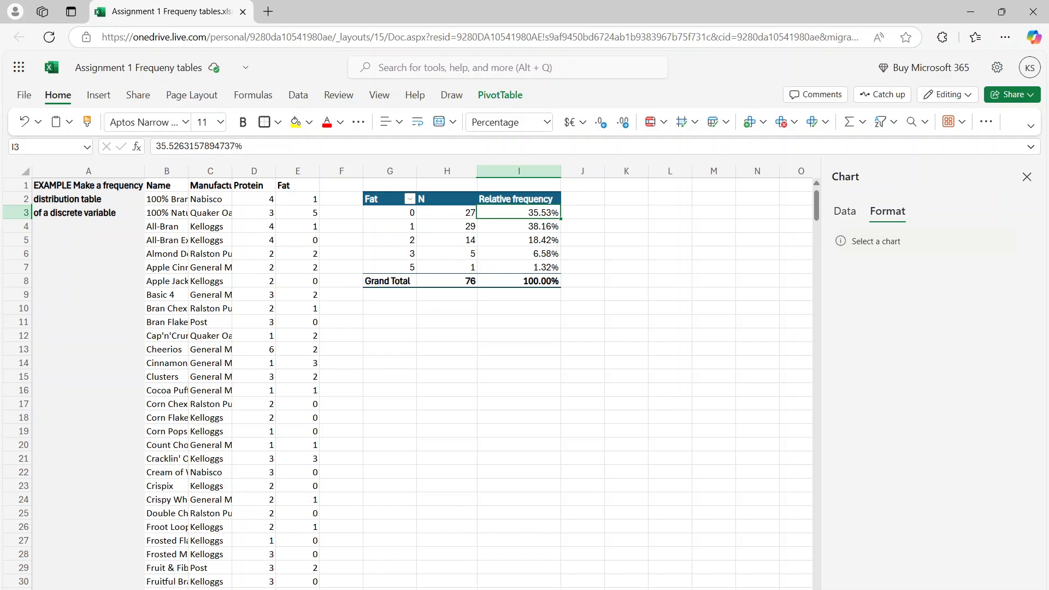
key(ctrl+alt+Page_Down)
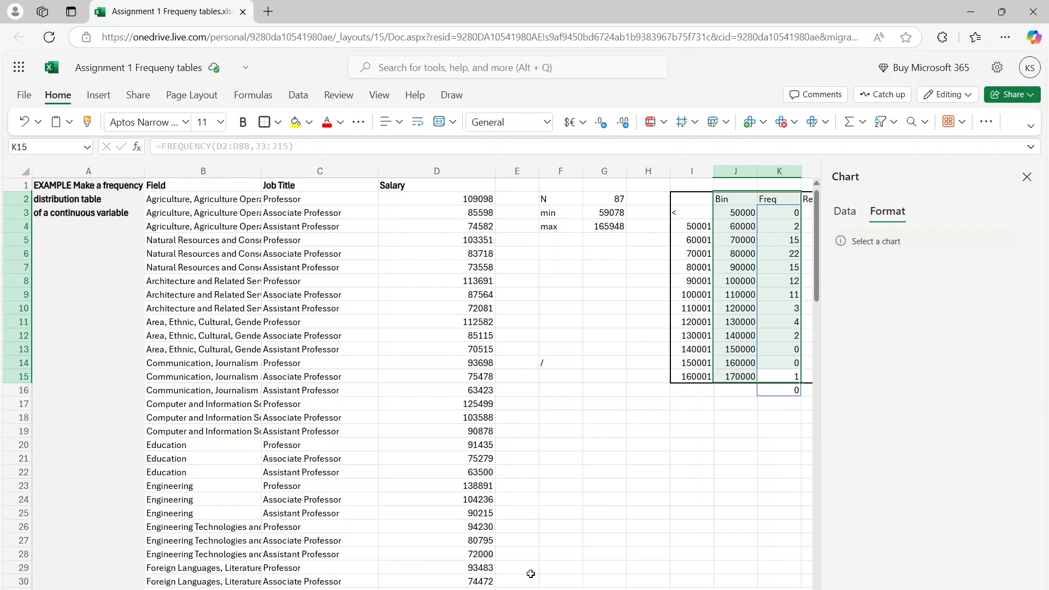
scroll(422, 382, right, 3)
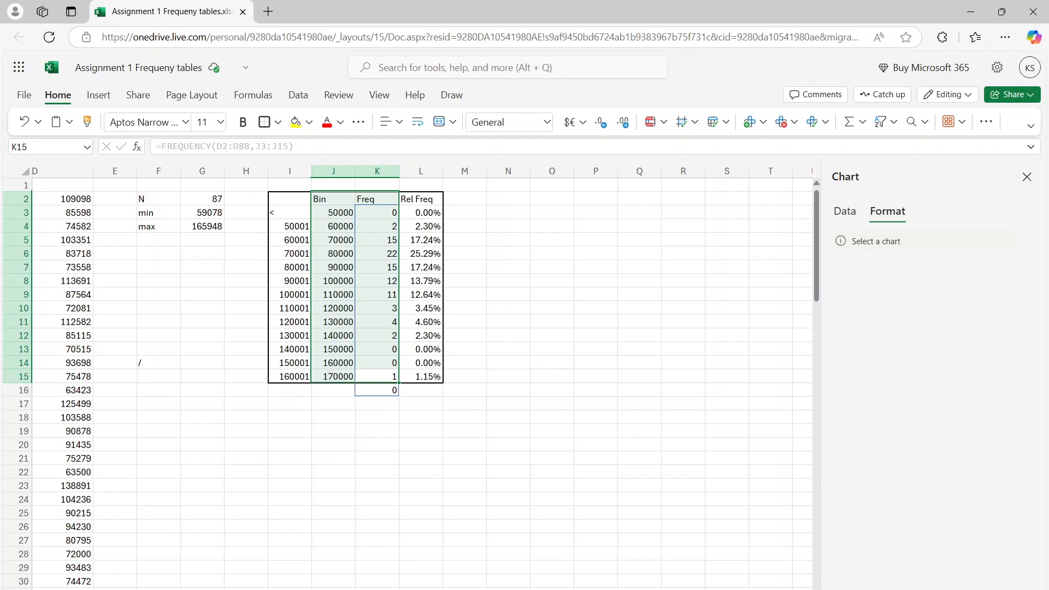
key(ctrl+alt+Page_Down)
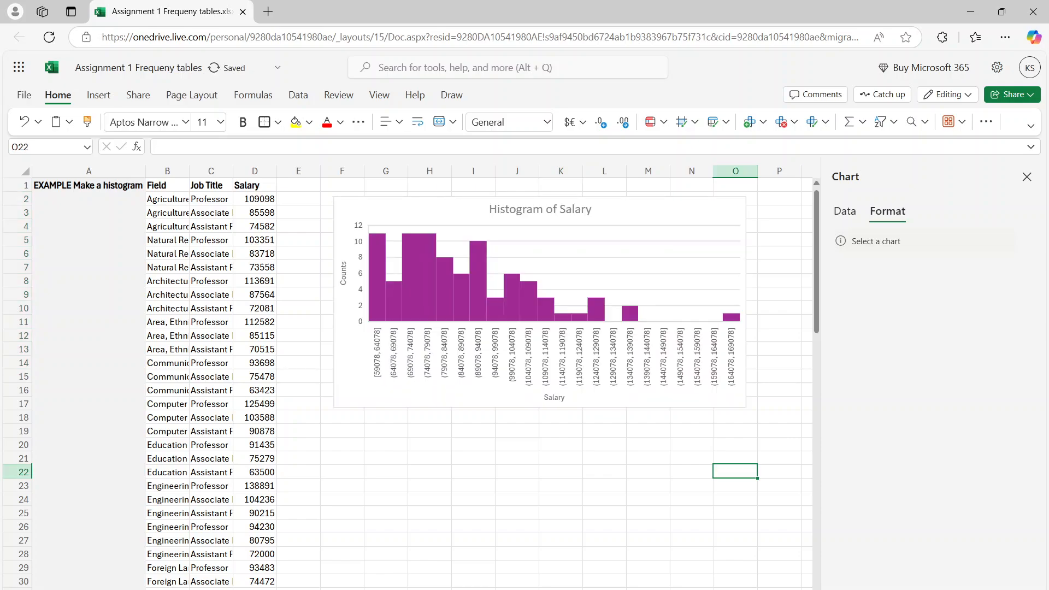